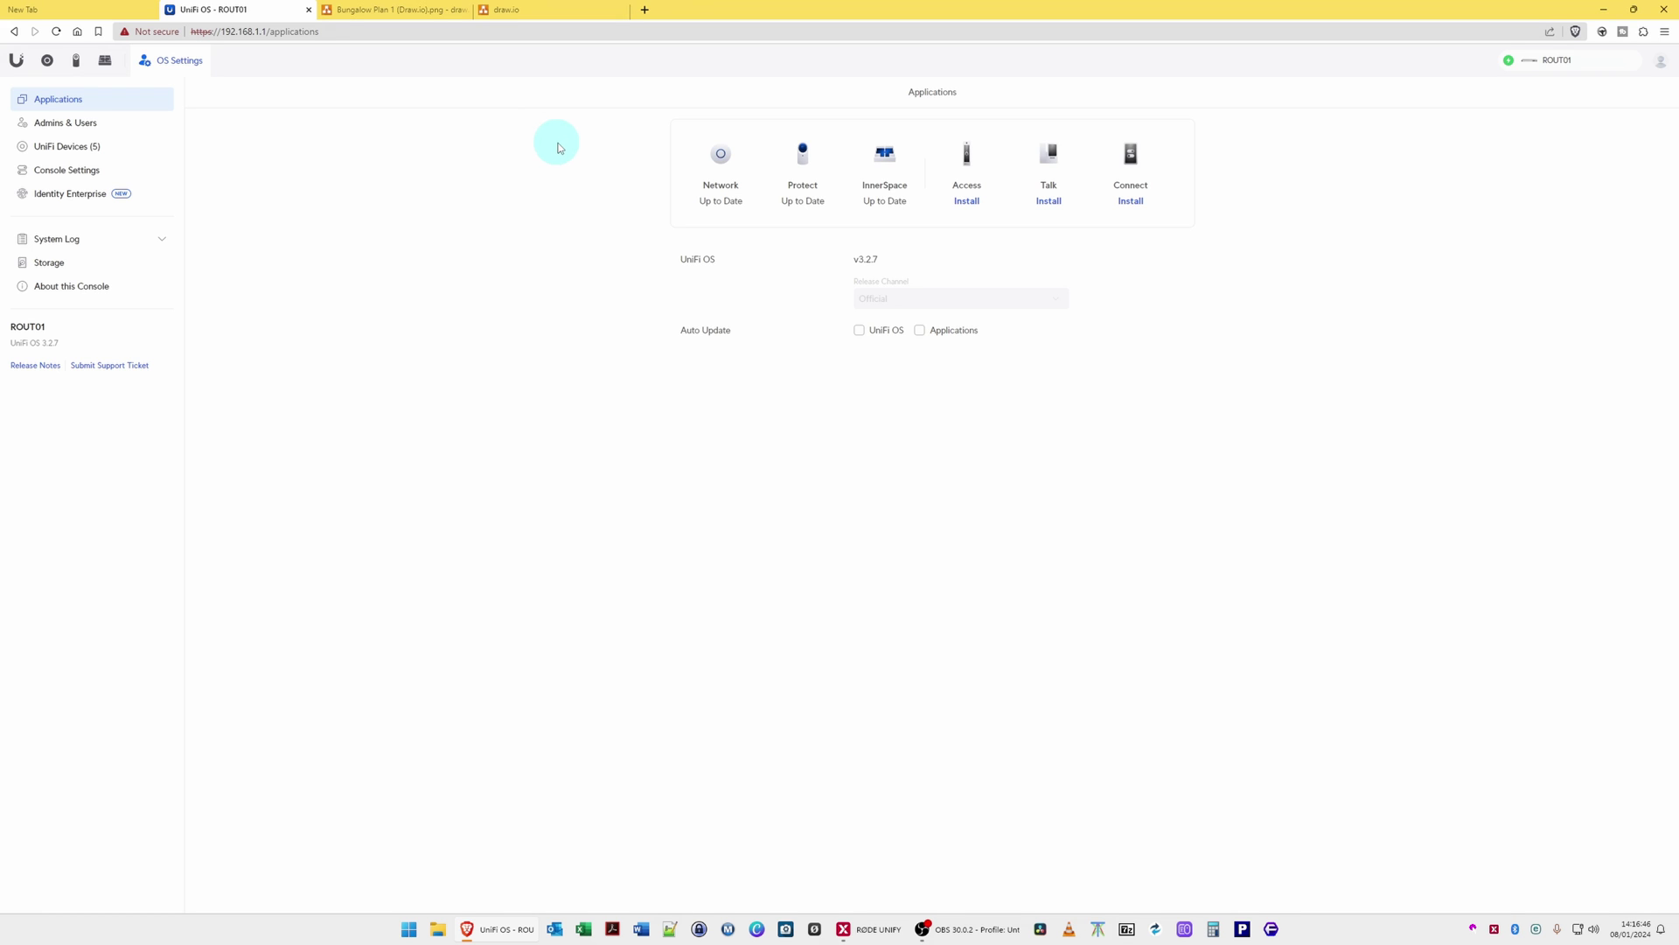
Glance at the draw.io website, then bring up the Bungalow Plan 1 floor plan diagram
click(572, 13)
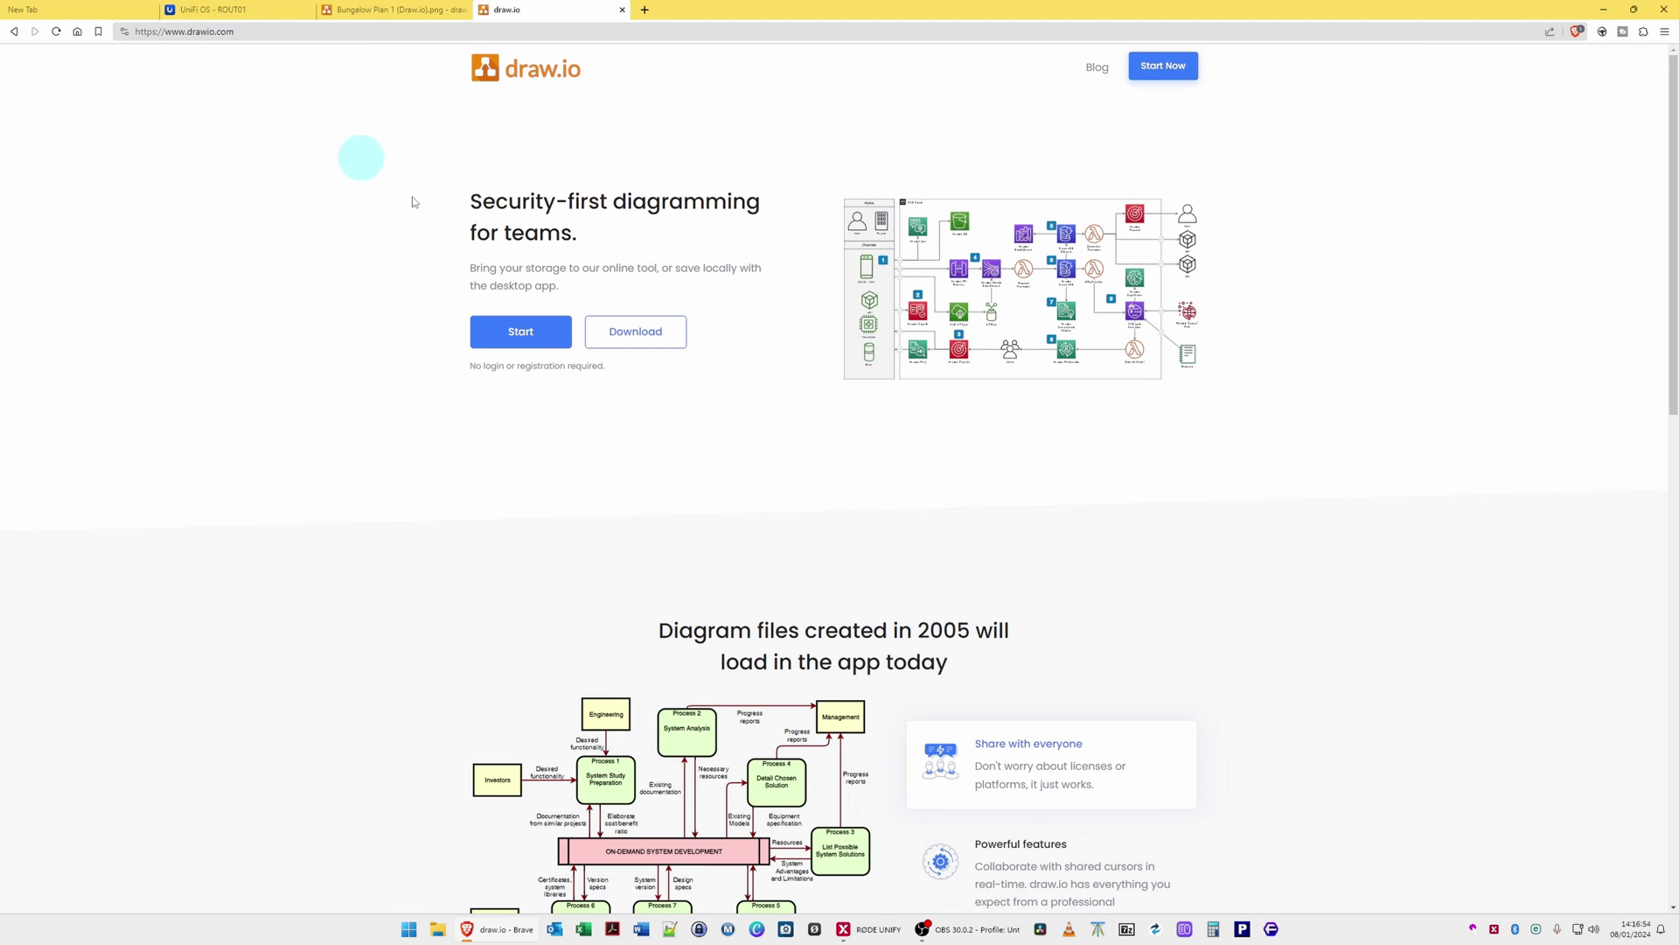
scroll(1037, 469, down, 3)
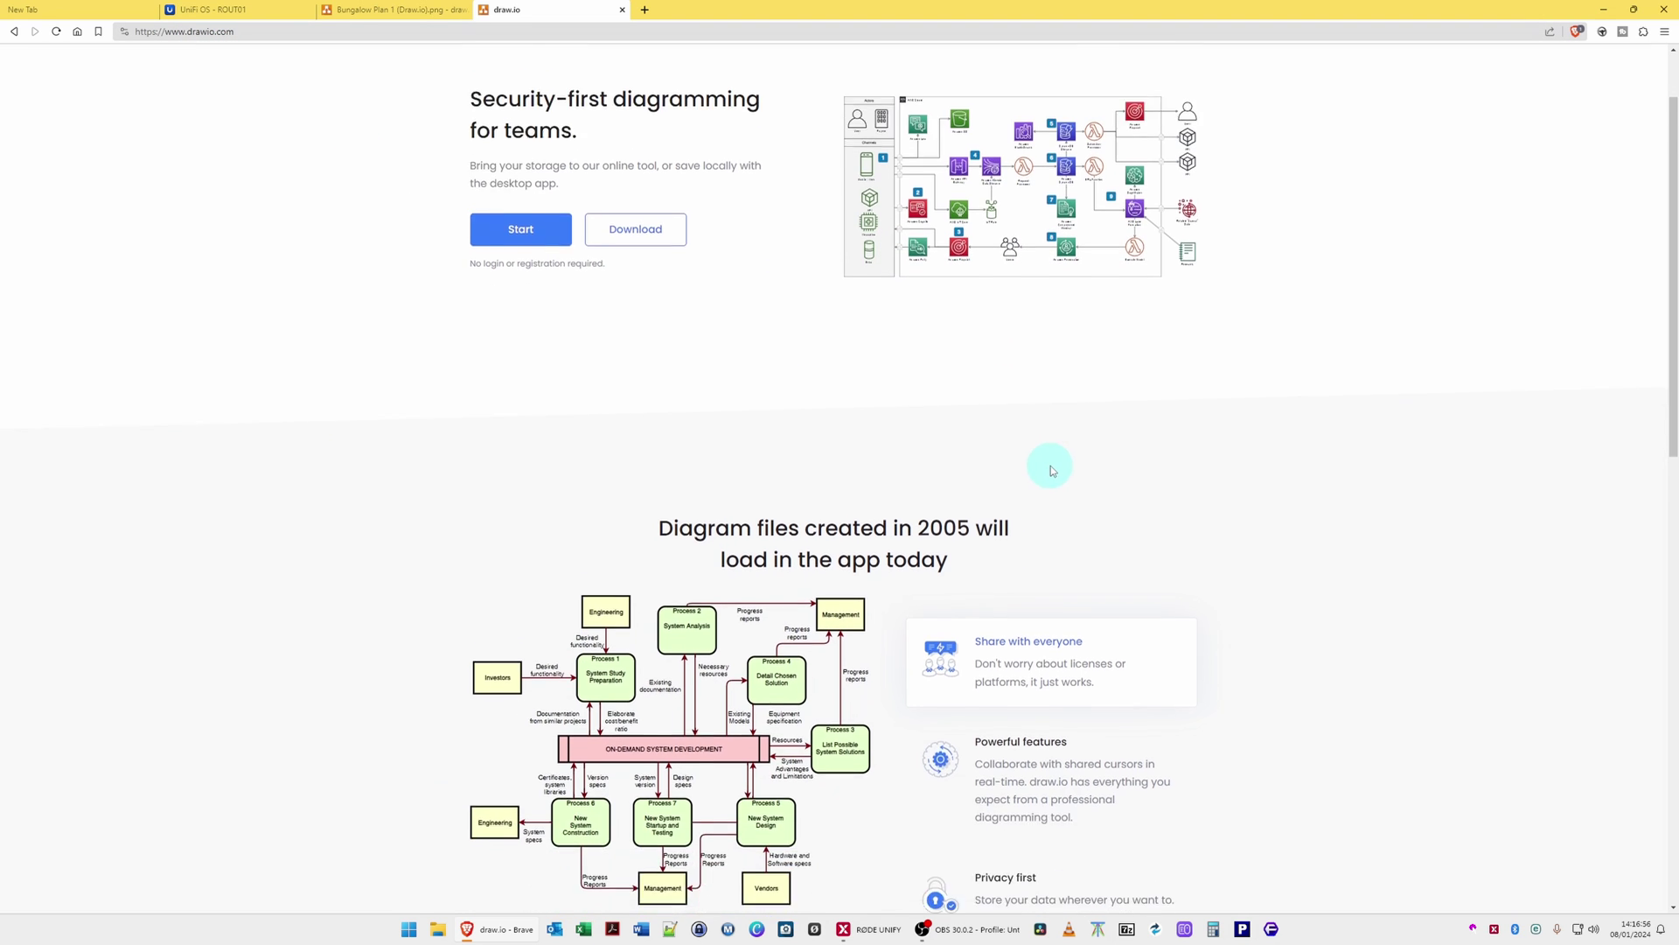
scroll(1056, 469, up, 1)
scroll(1059, 468, up, 2)
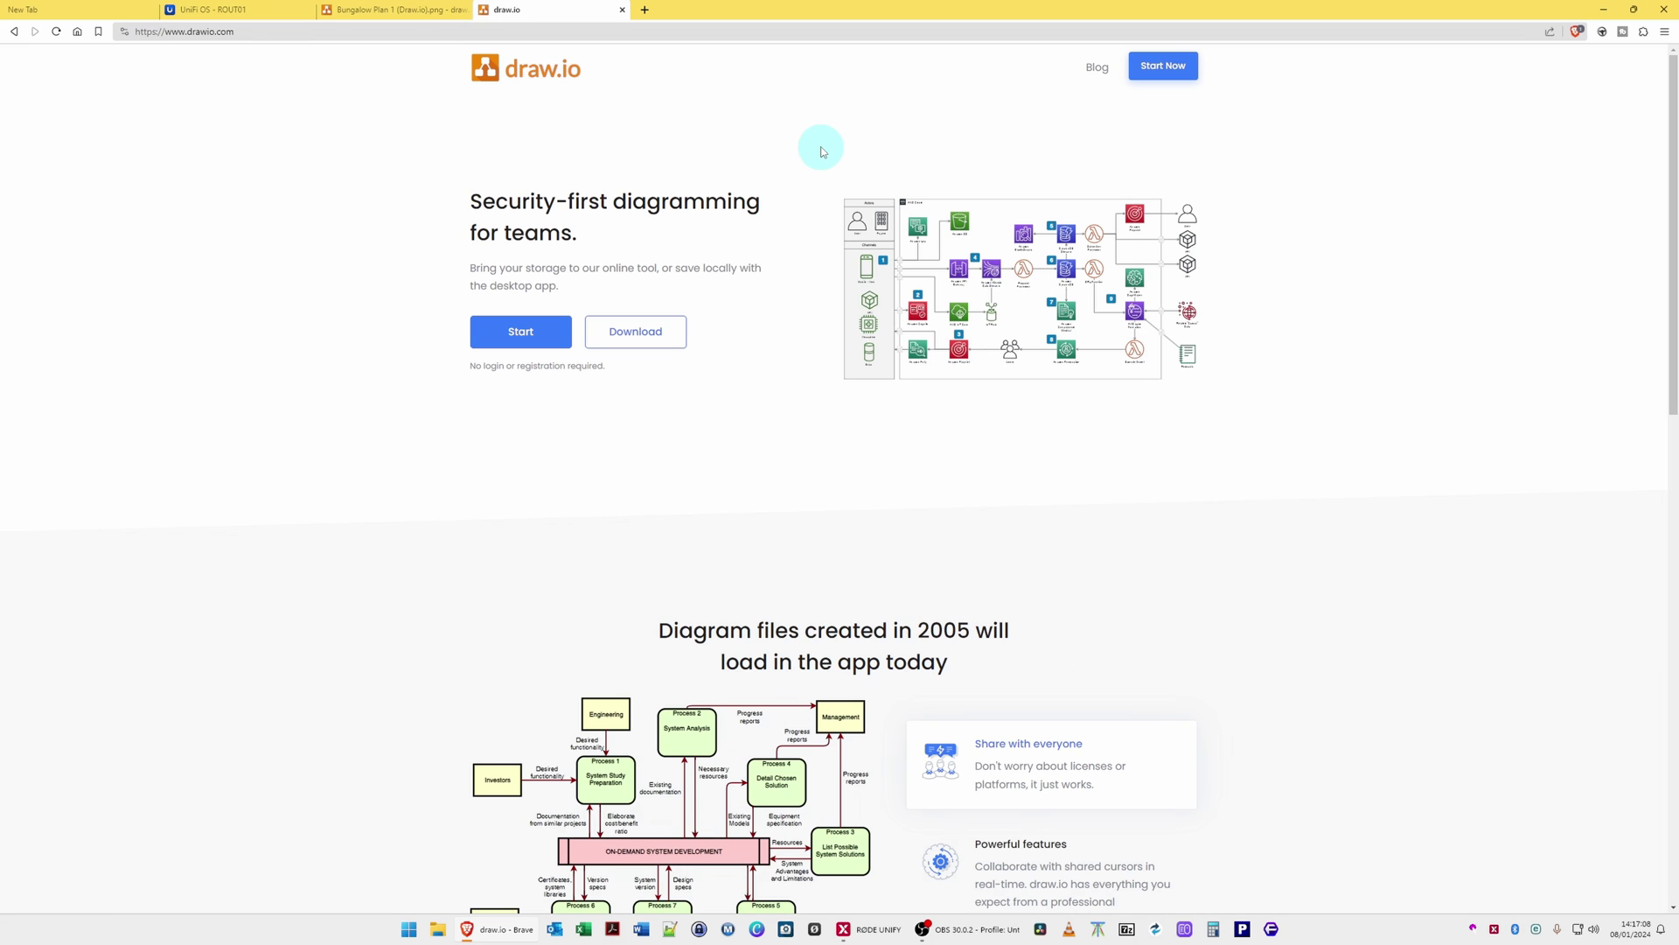
click(413, 14)
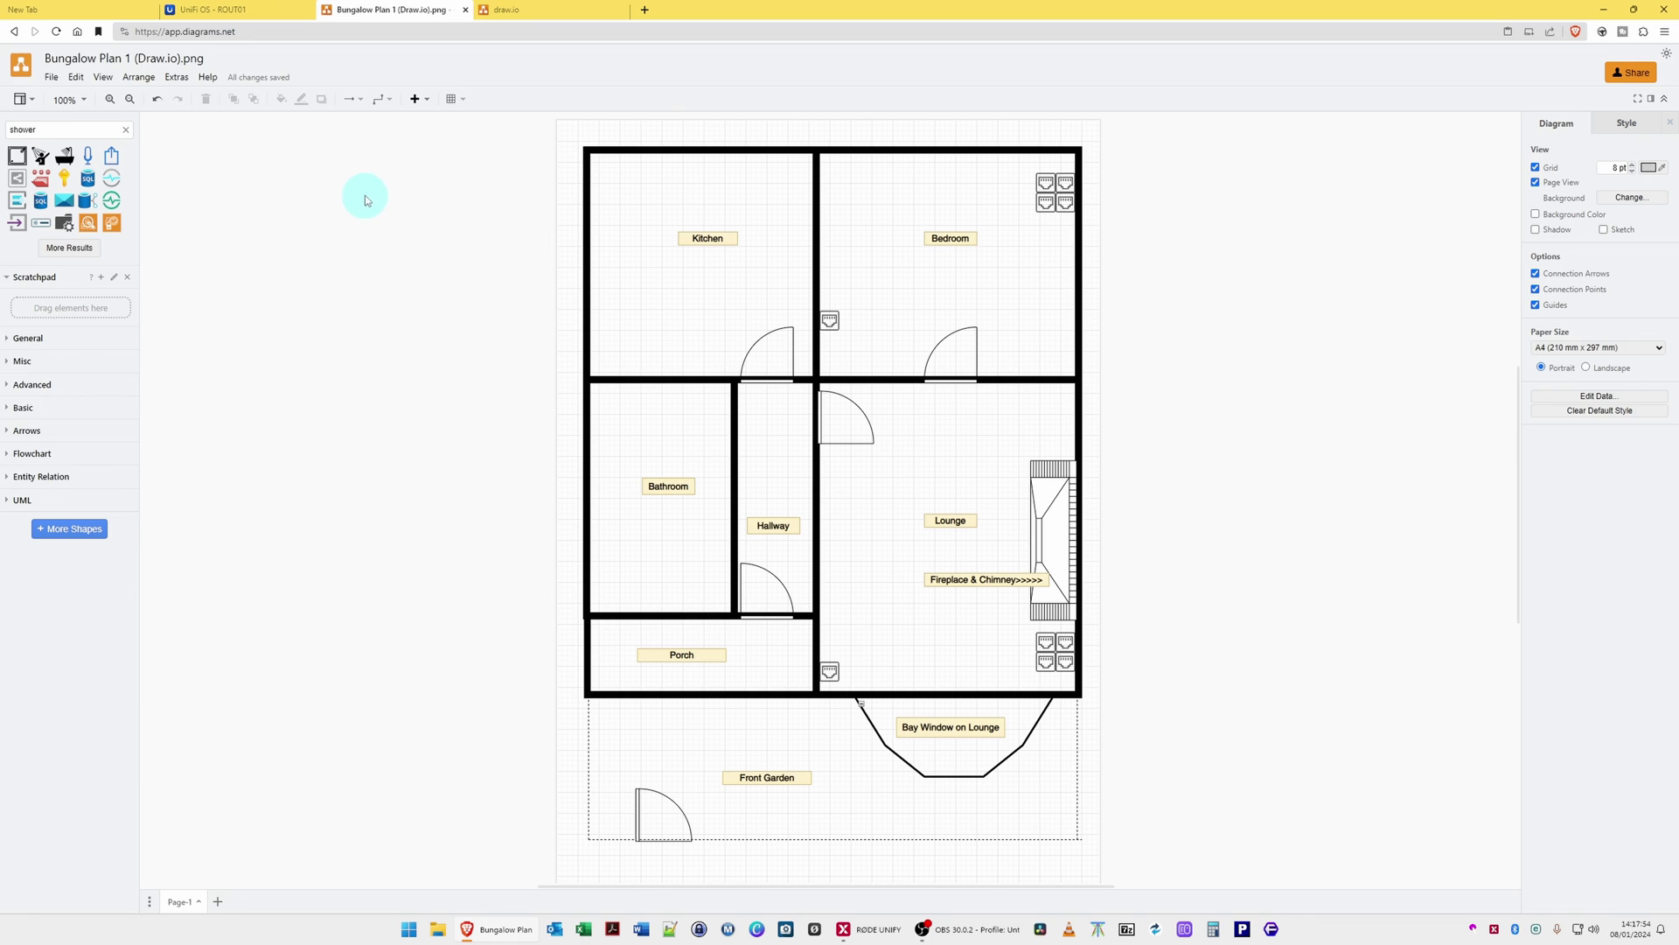
click(50, 76)
mouse_move(79, 299)
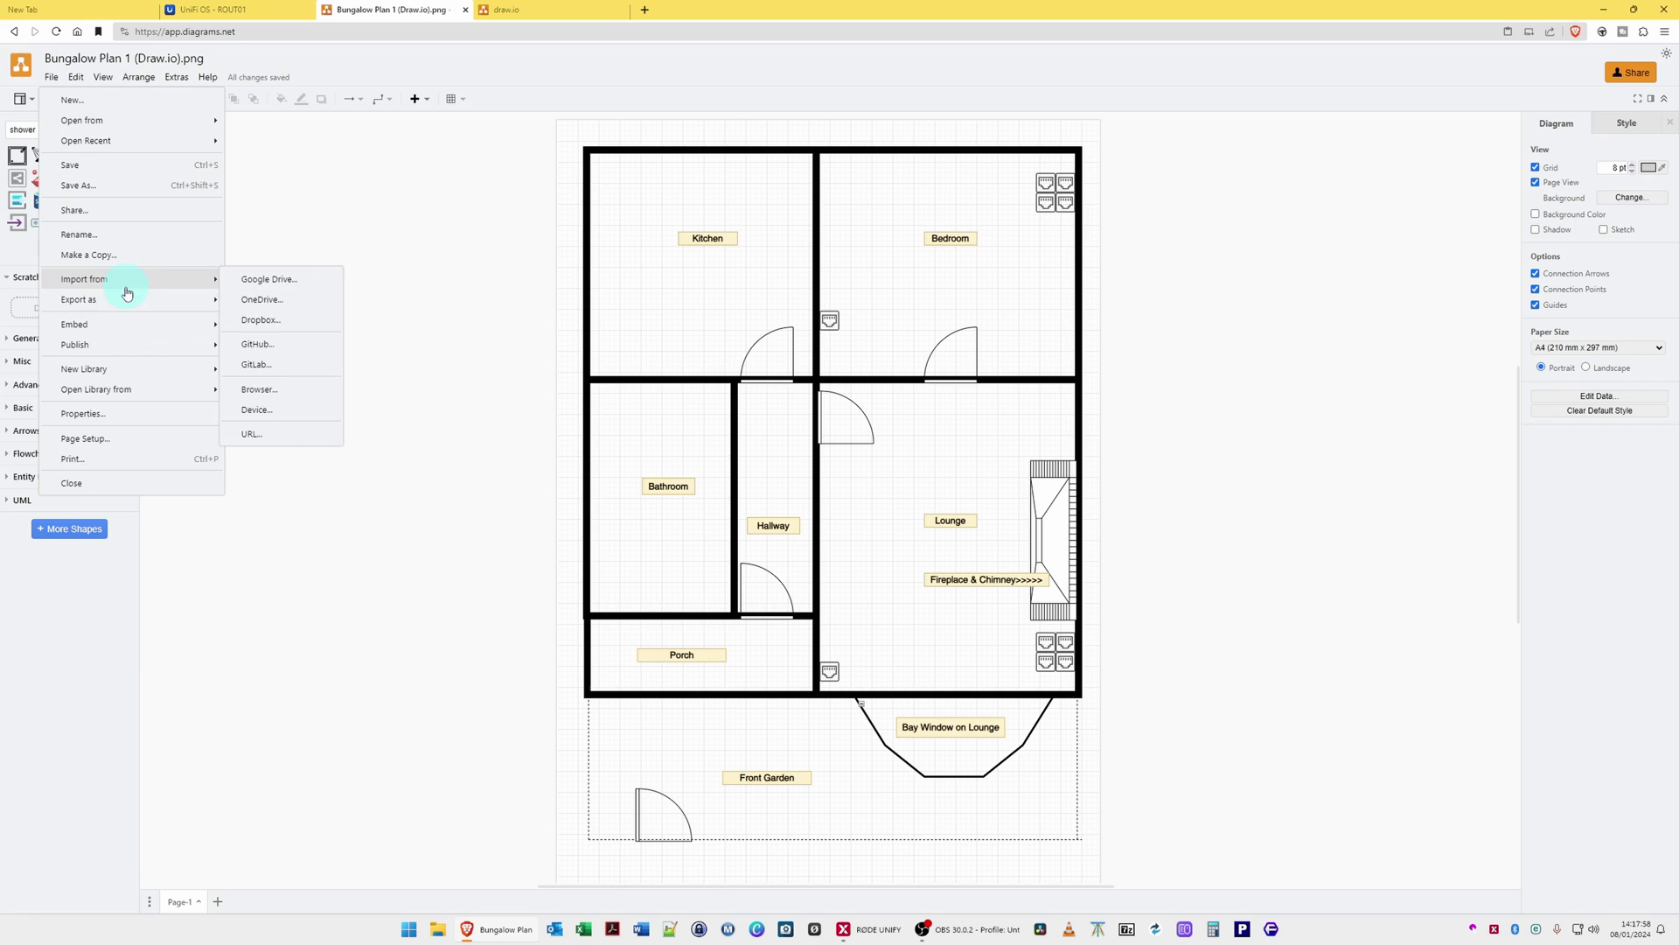
mouse_move(131, 300)
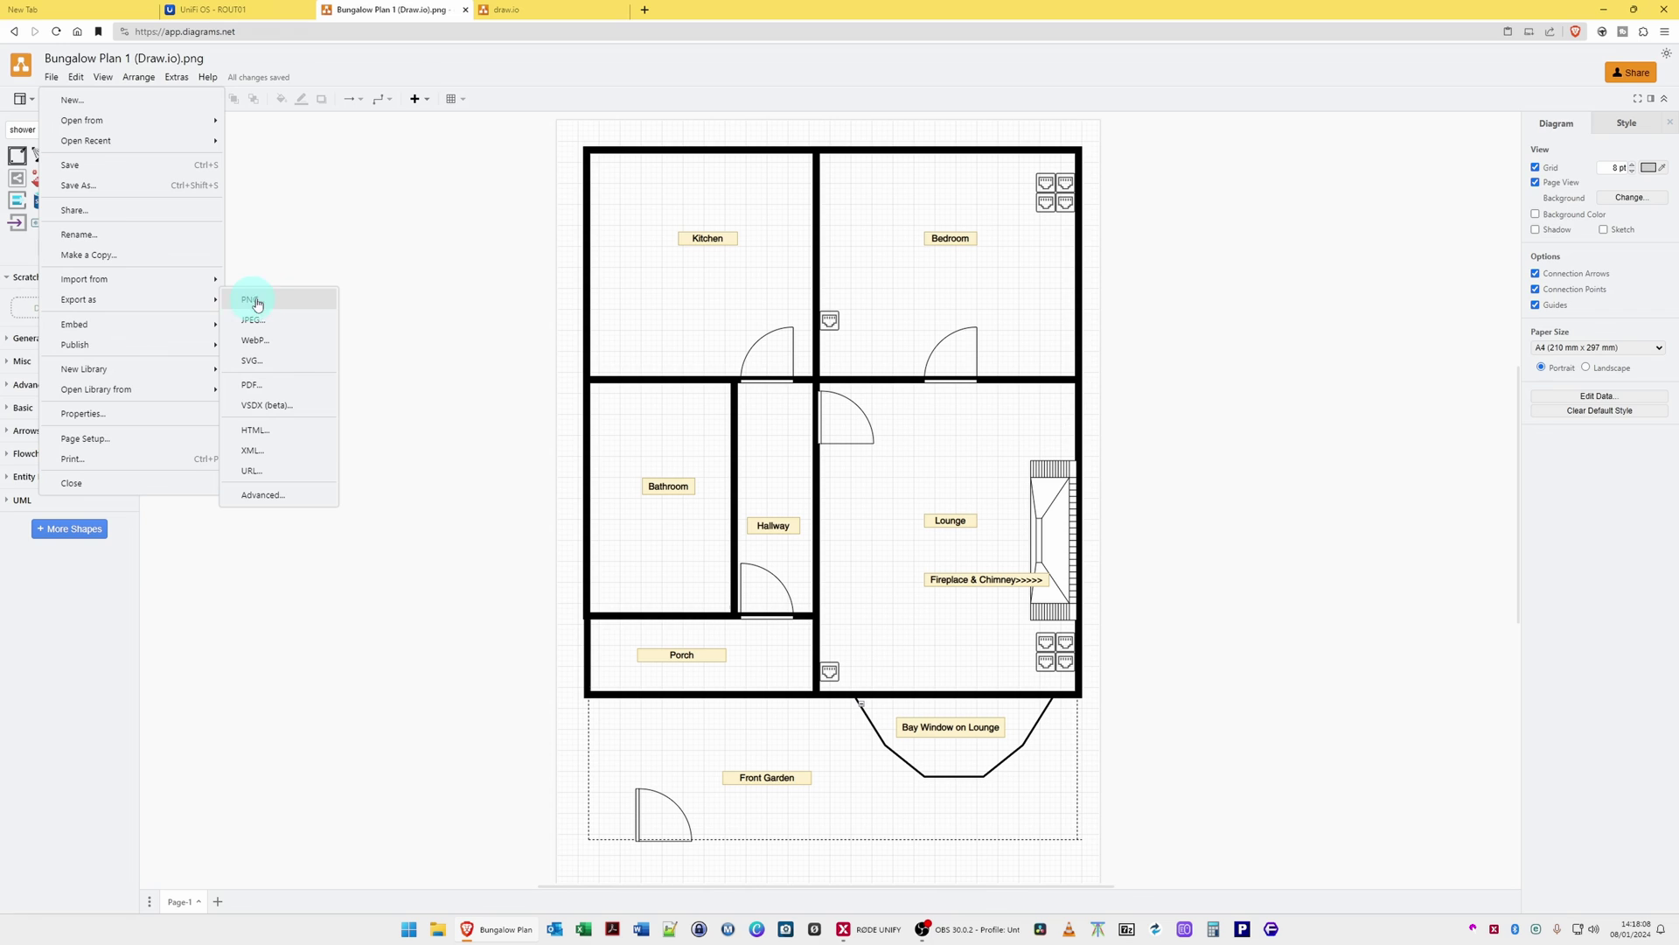
click(428, 244)
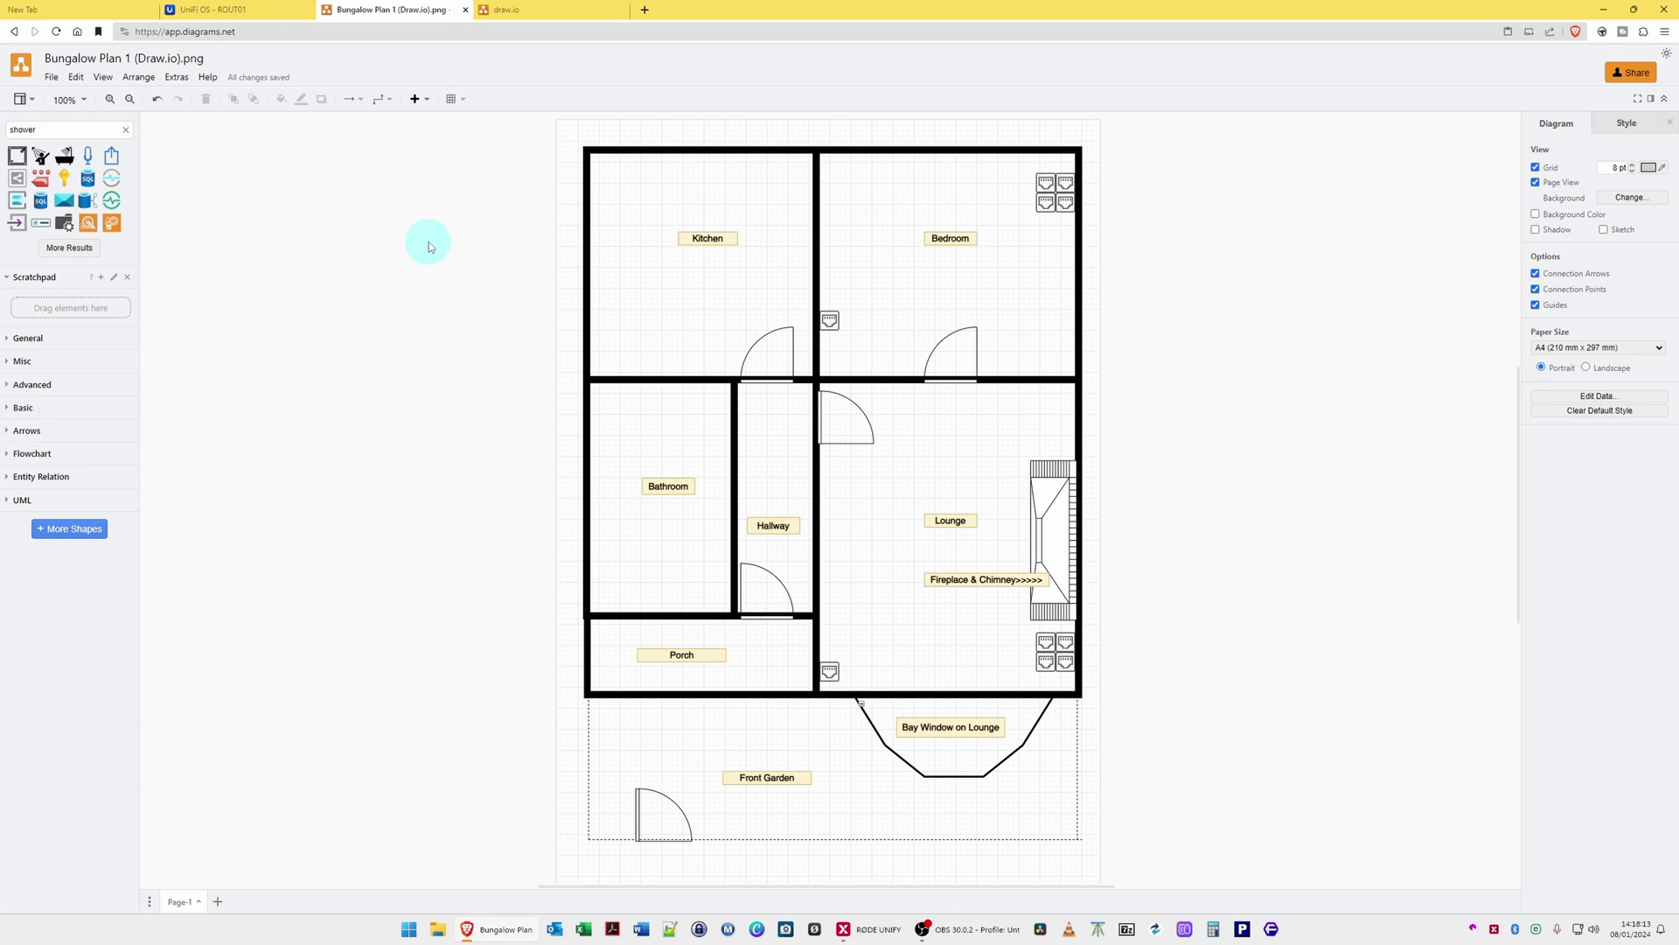
Confirm the Bungalow Plan 1 image is in Downloads, then close Explorer and the diagram tab
right_click(437, 929)
click(393, 744)
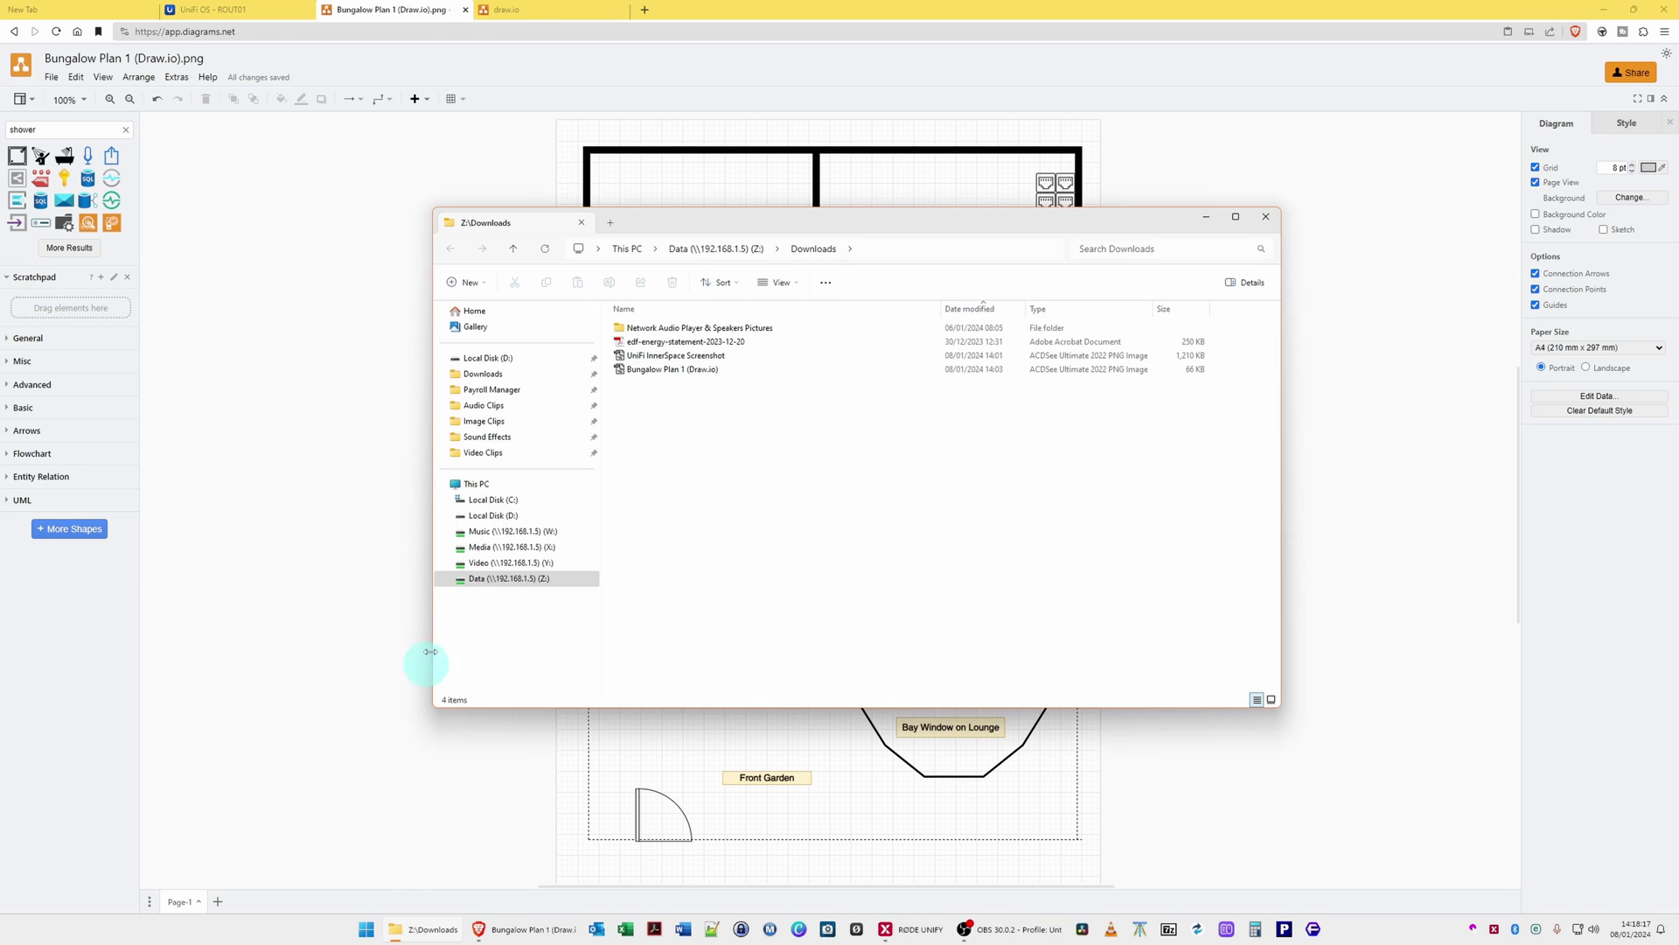
click(633, 372)
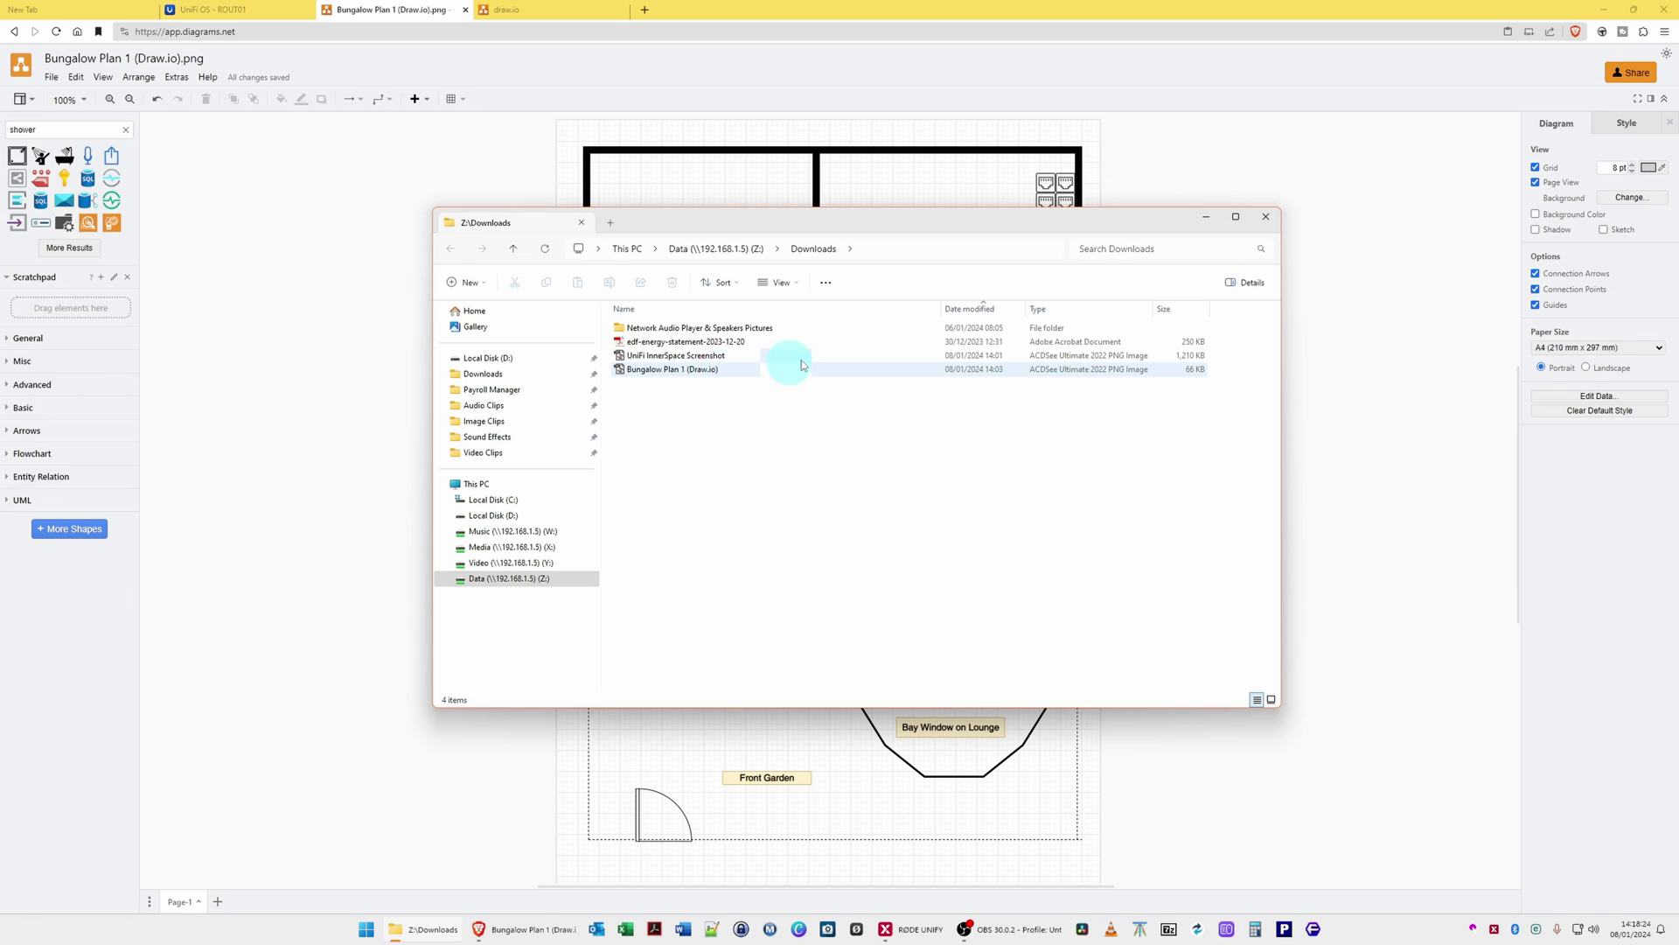
key(alt+F4)
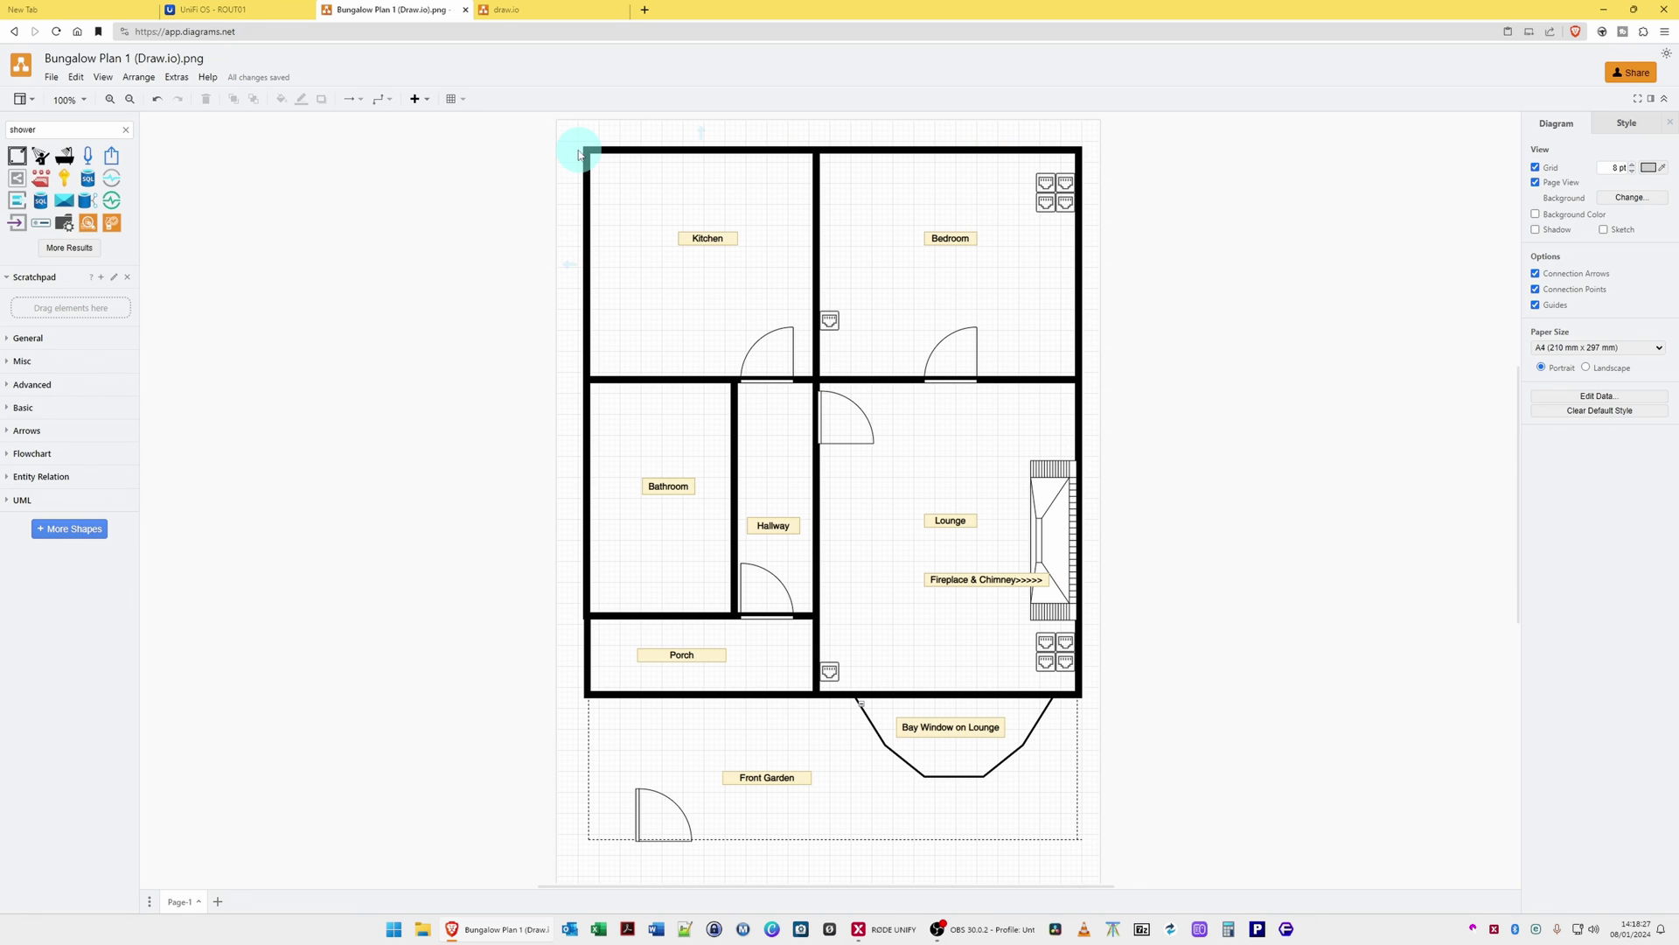
click(464, 10)
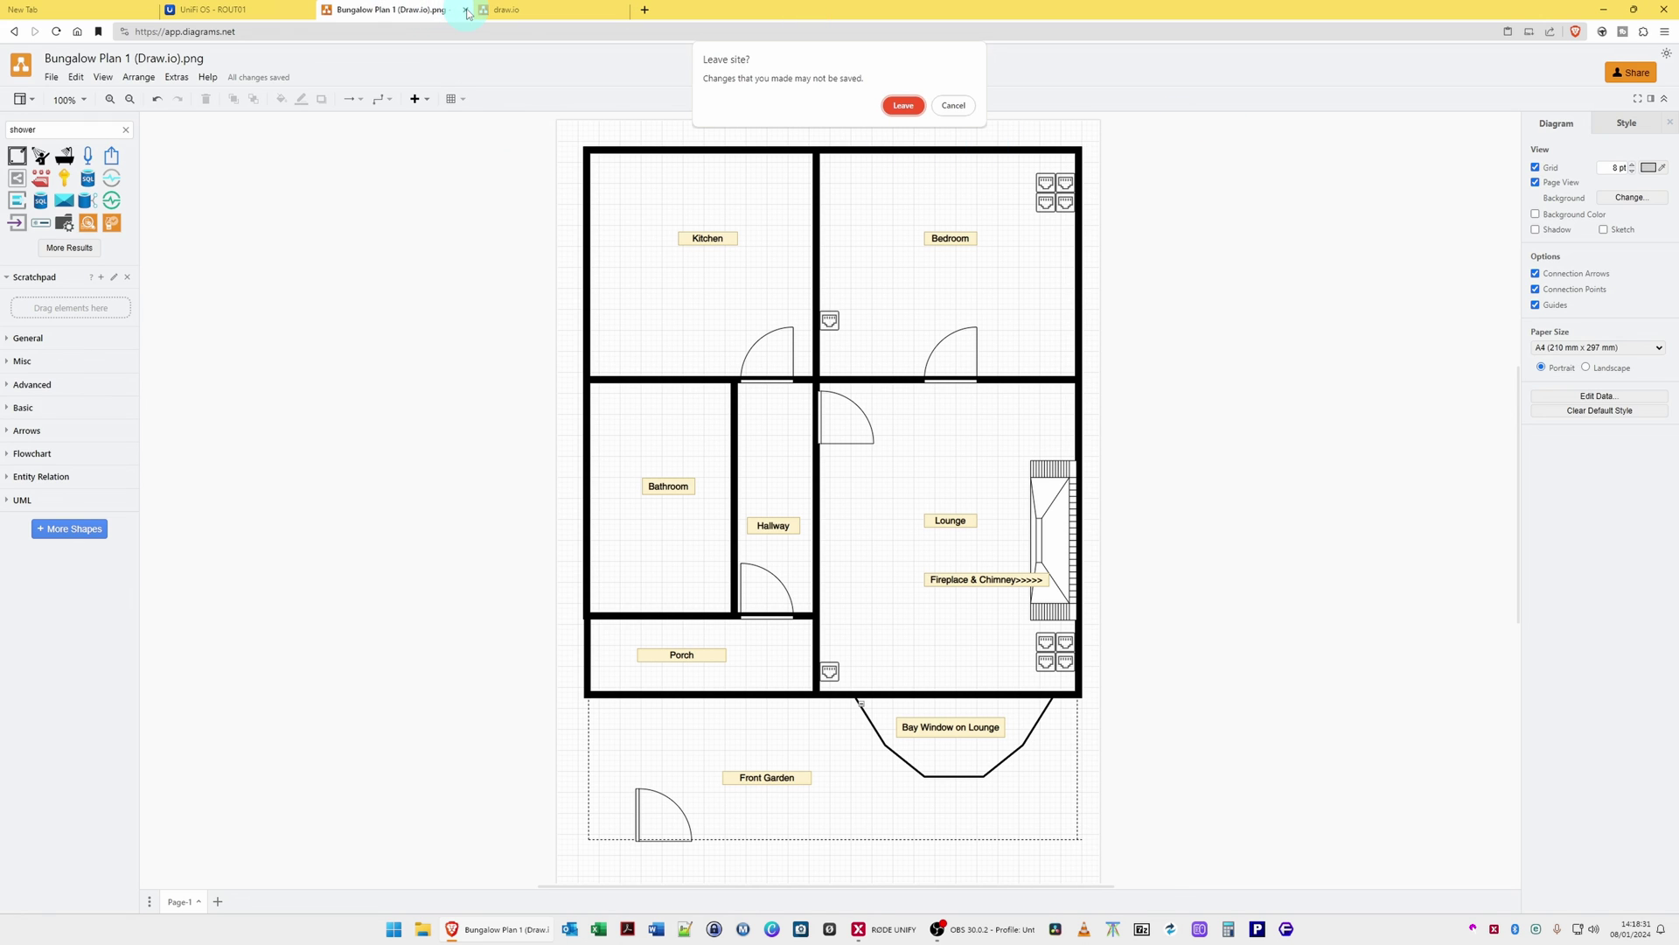
click(900, 106)
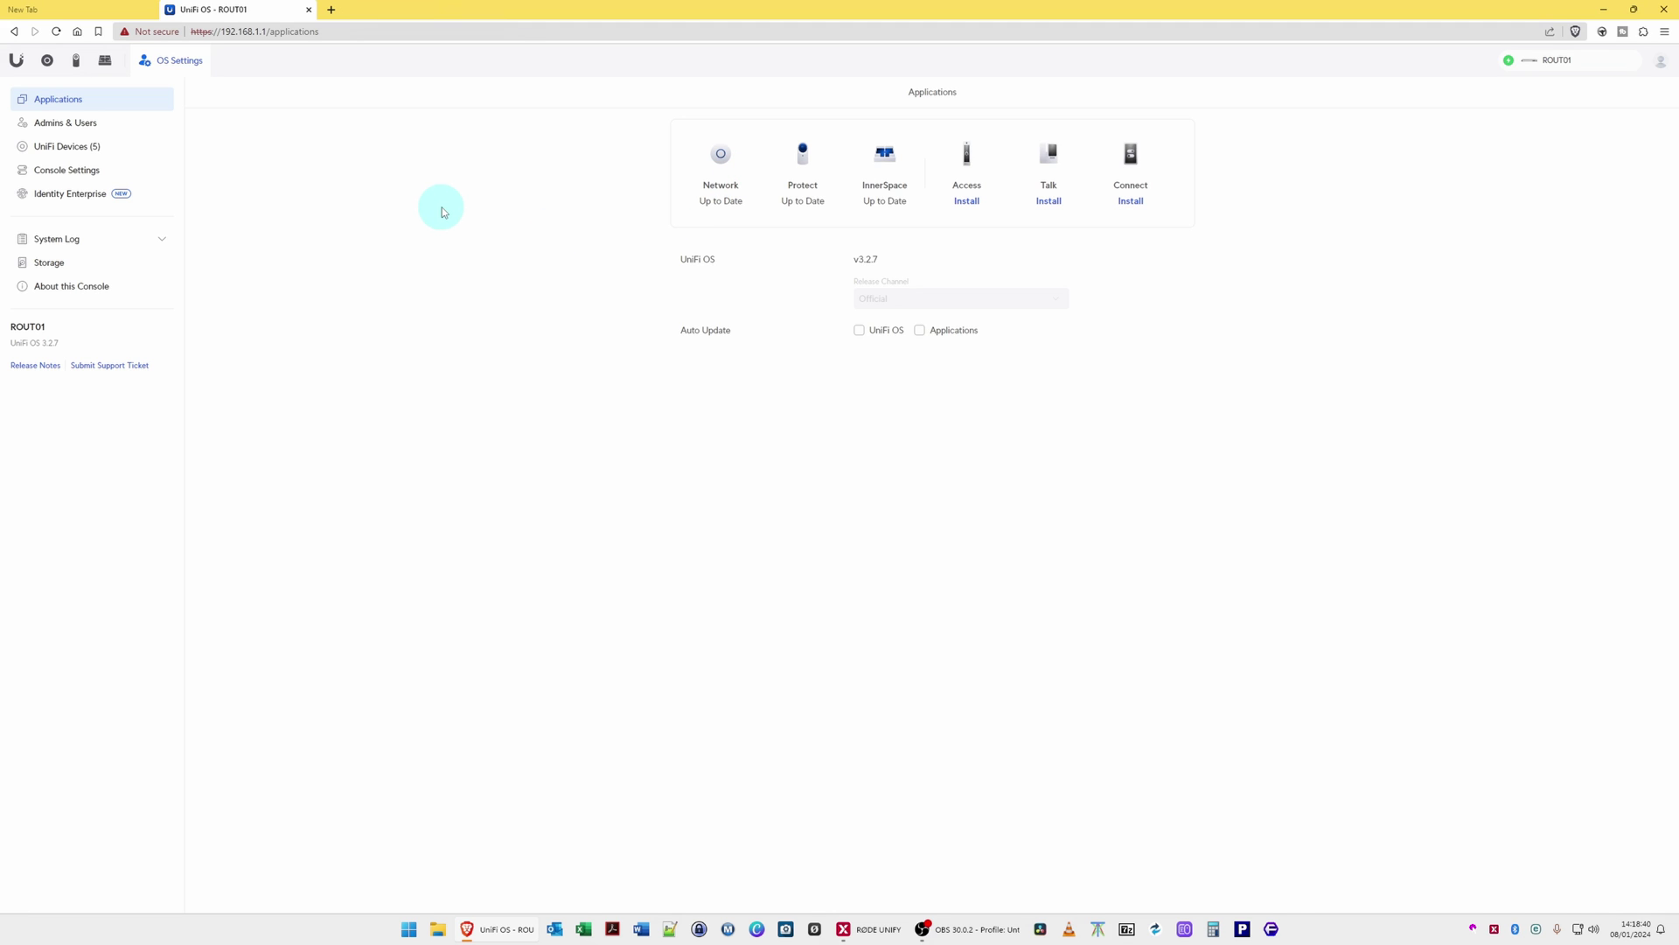
From the UniFi OS console home, launch InnerSpace and choose Get Started
click(23, 64)
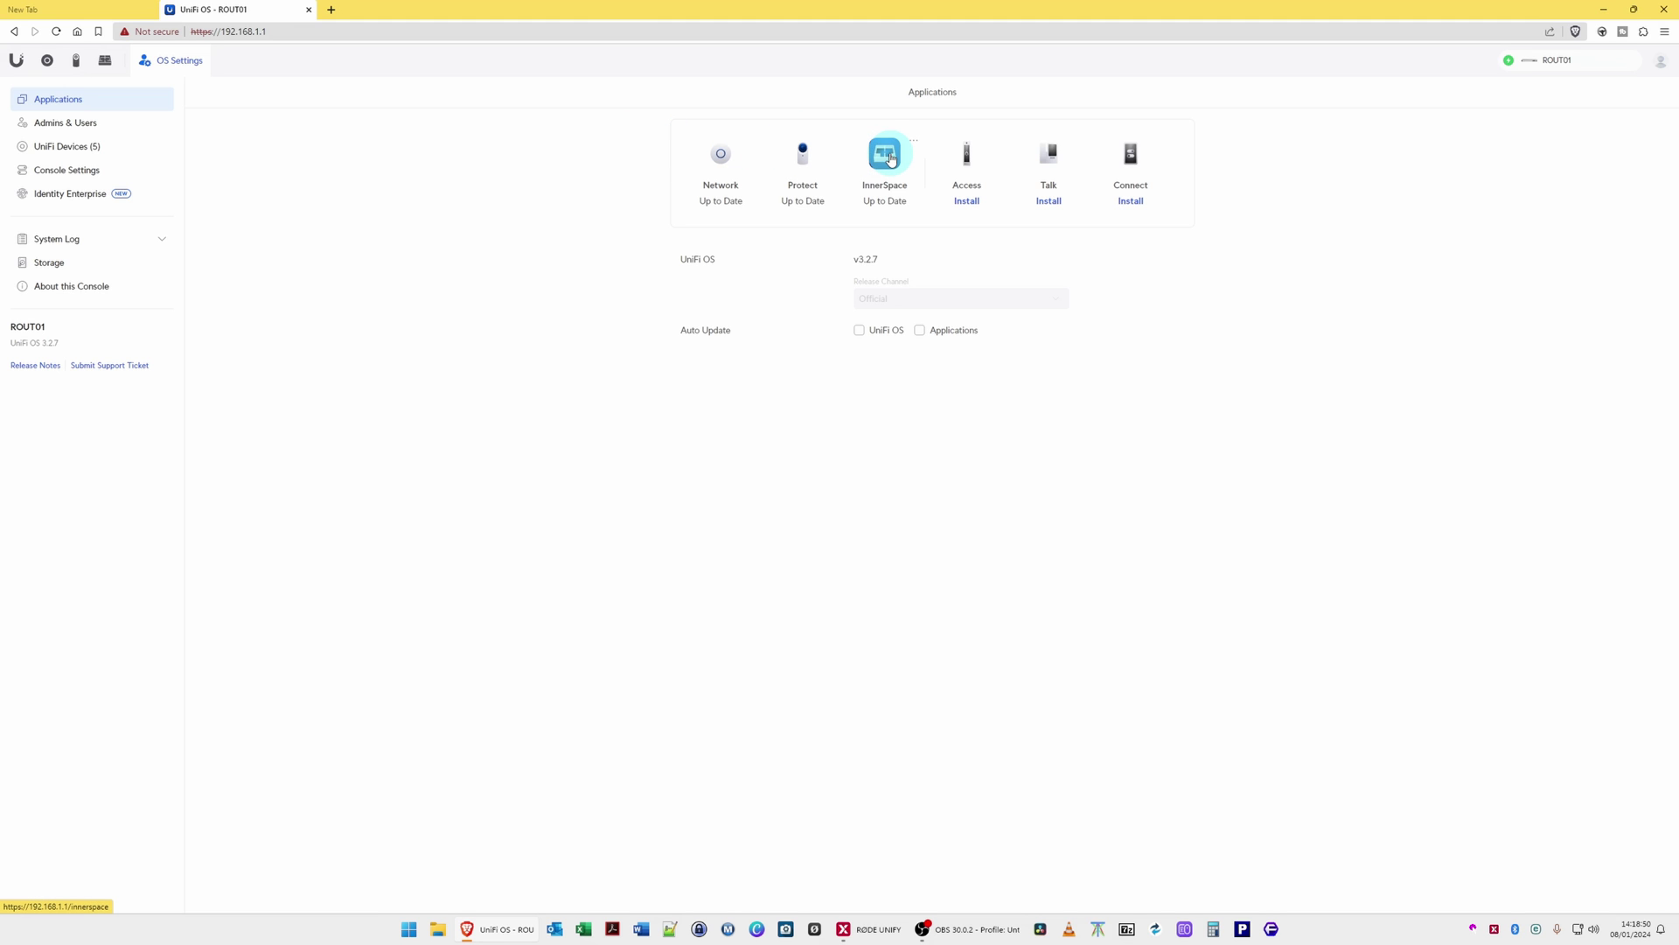
click(888, 157)
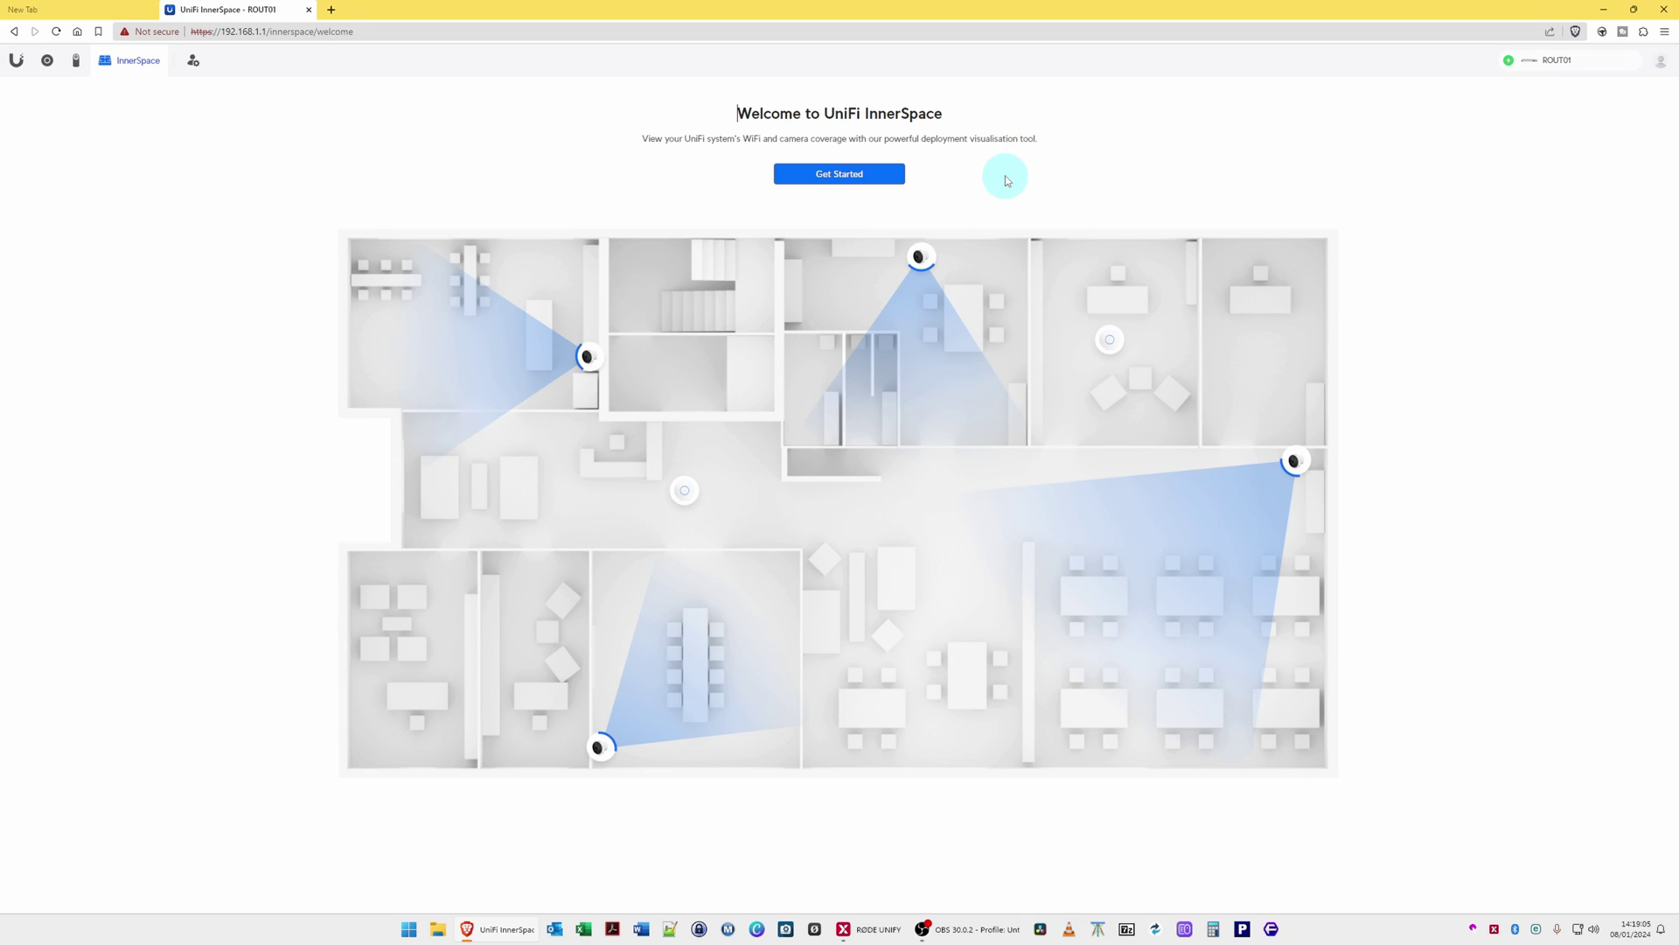
click(835, 179)
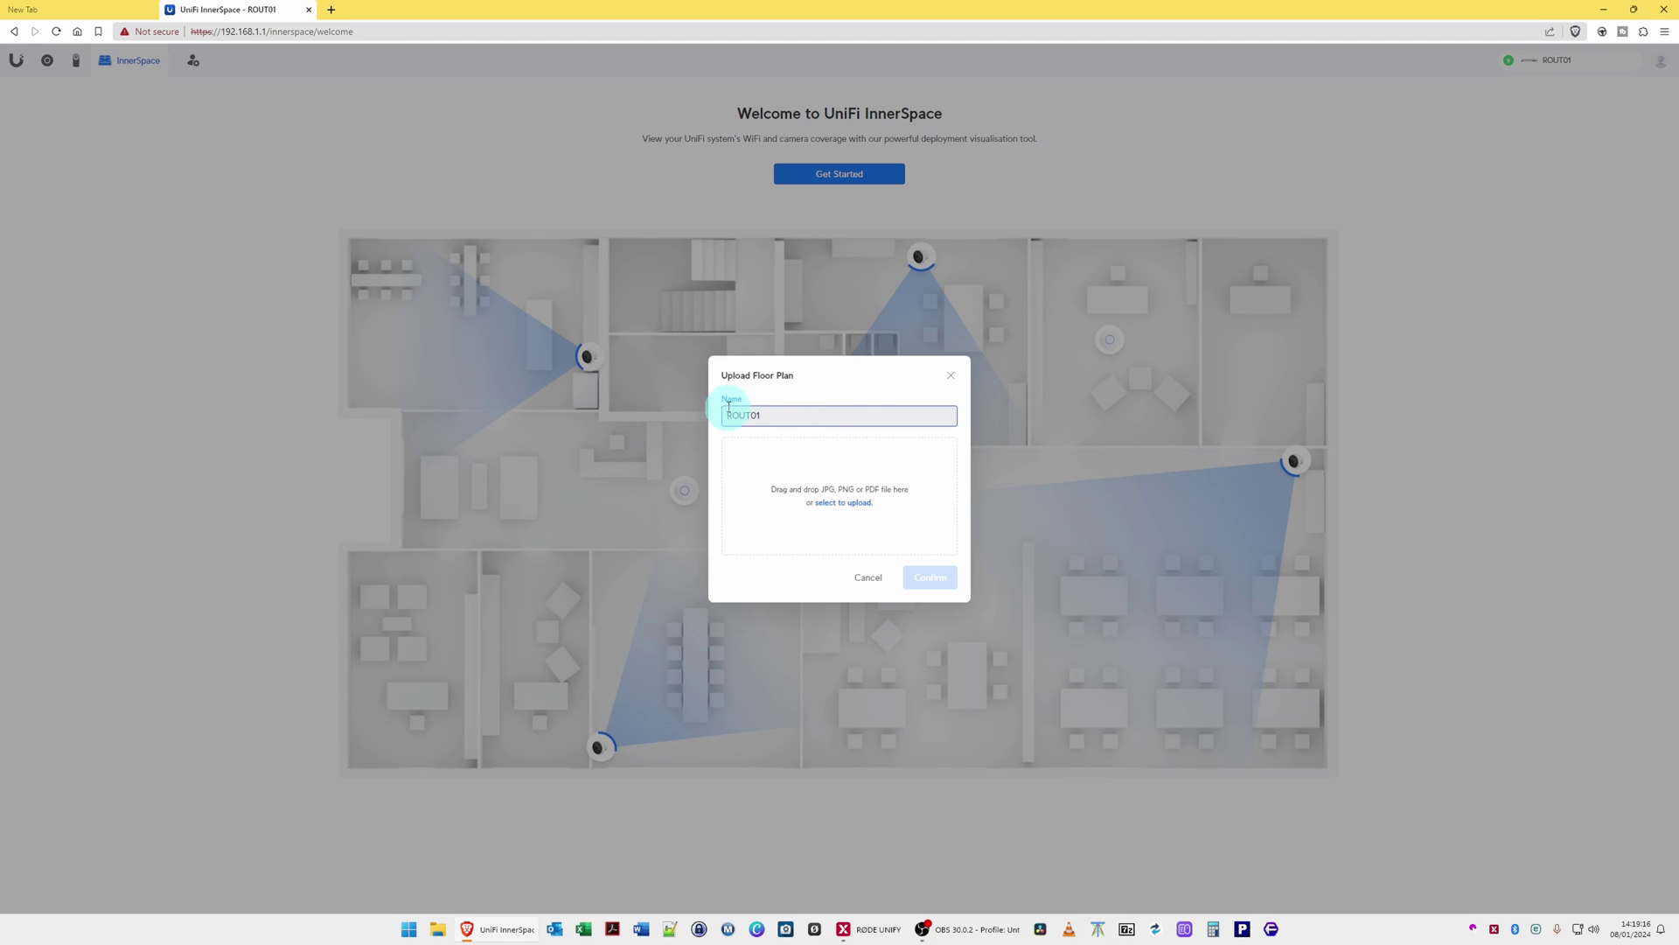
Replace the prefilled name with My Home Network and attach Bungalow Plan 1 from Downloads
drag(787, 419, 714, 412)
text(My Home Network)
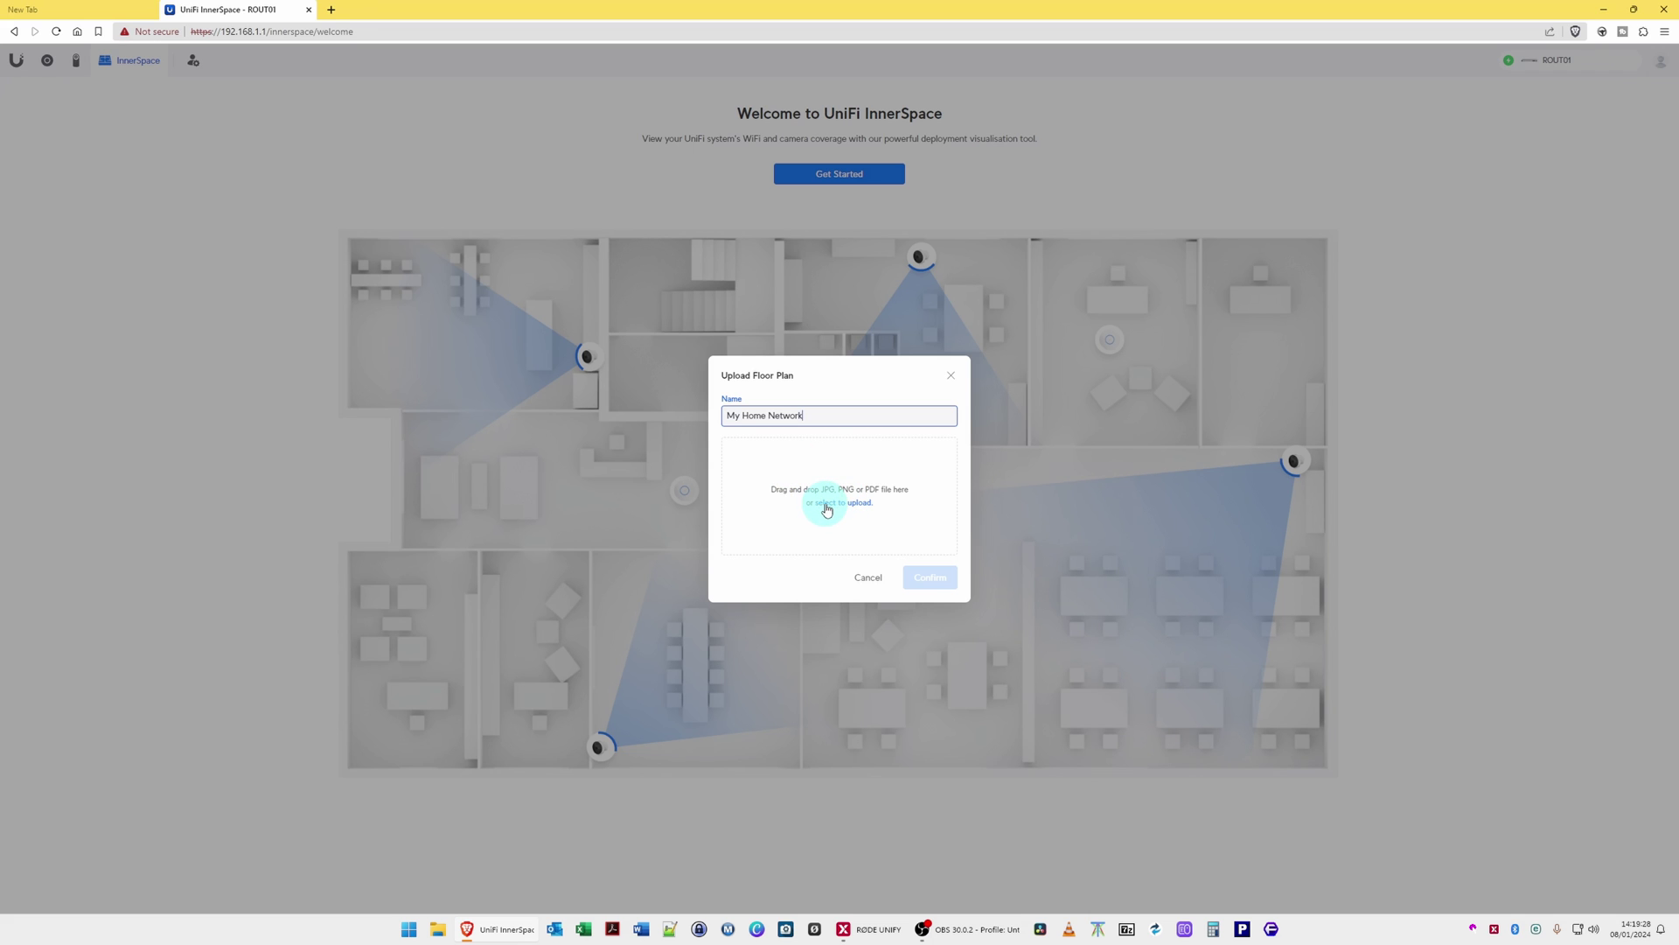
click(861, 509)
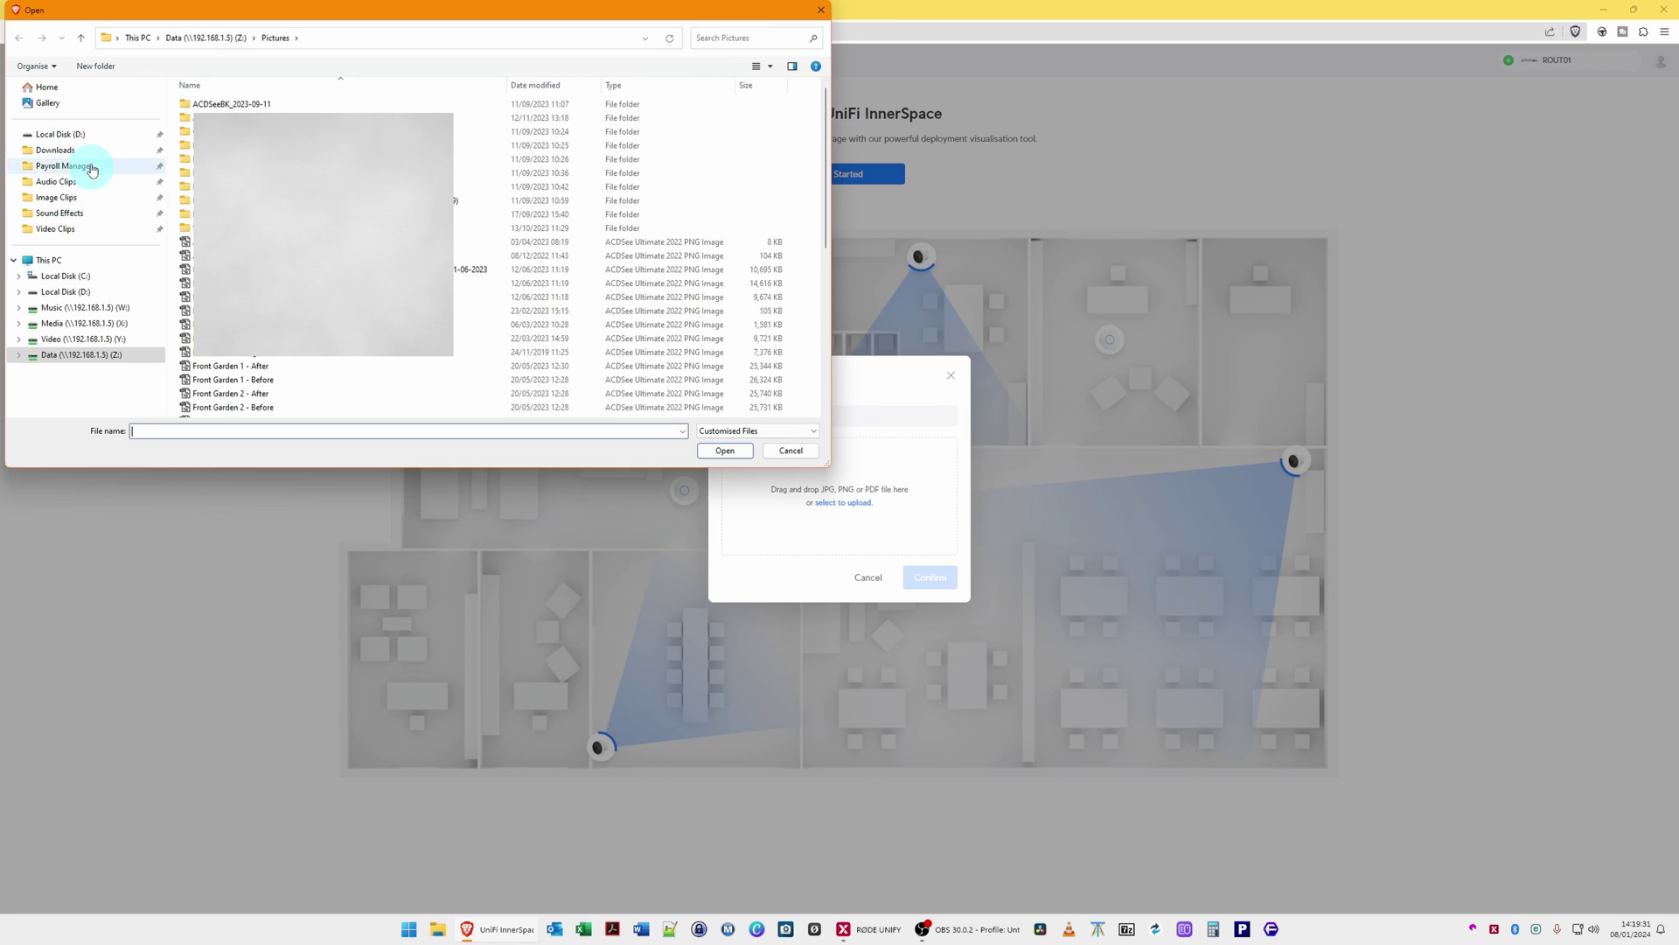
click(81, 153)
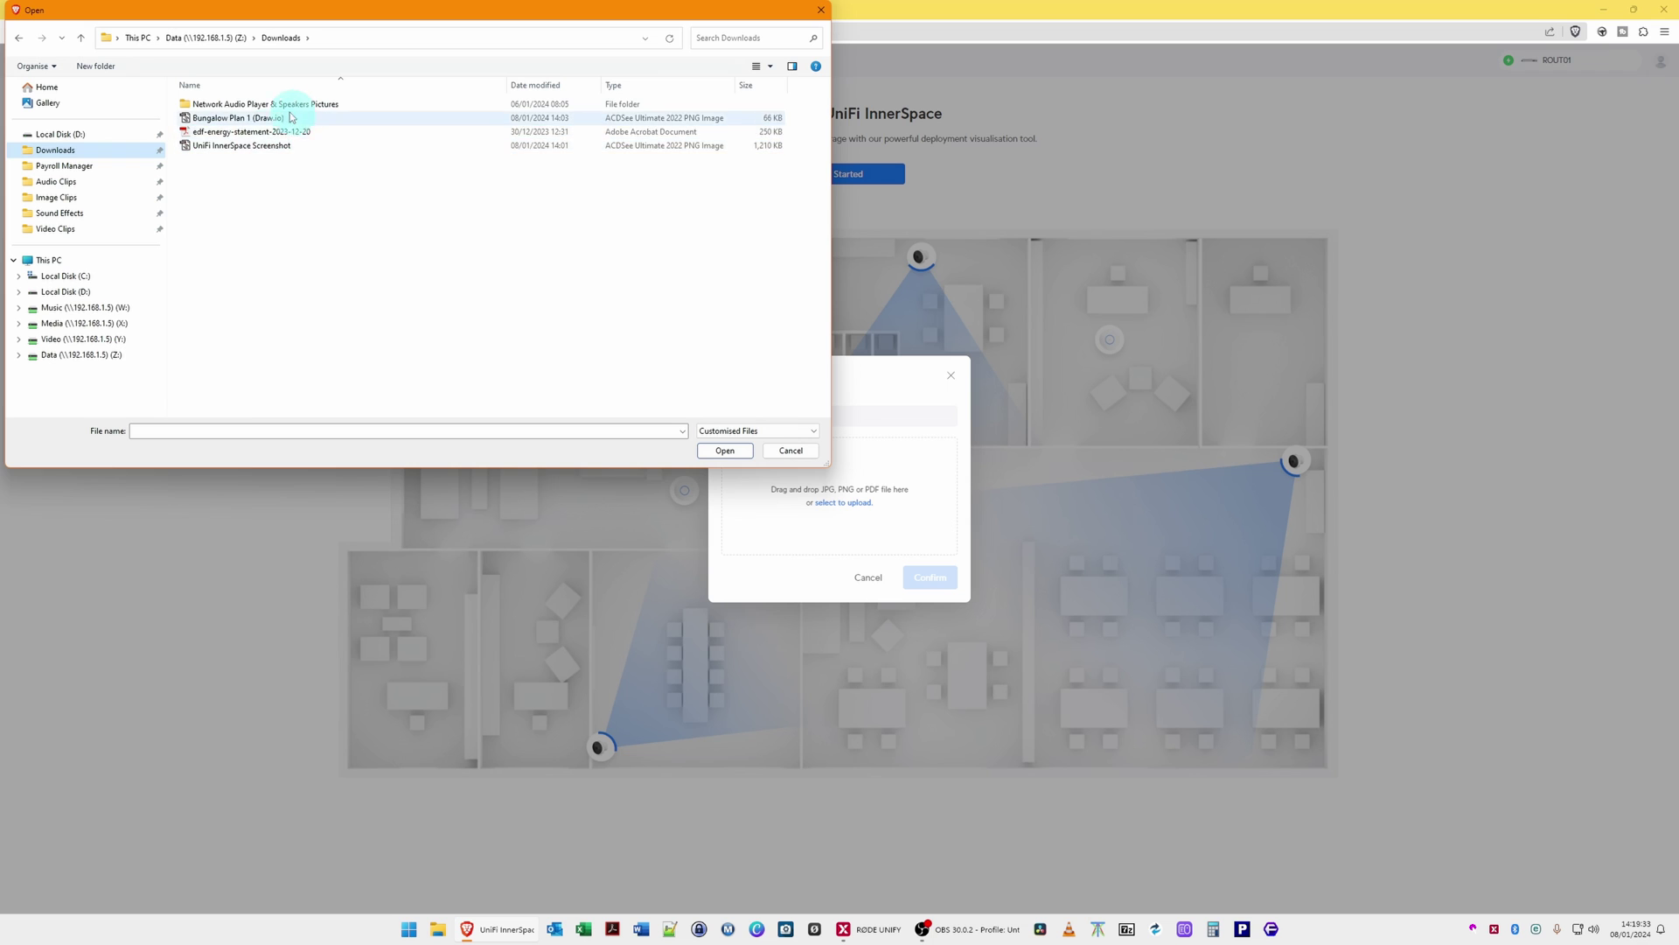
click(255, 119)
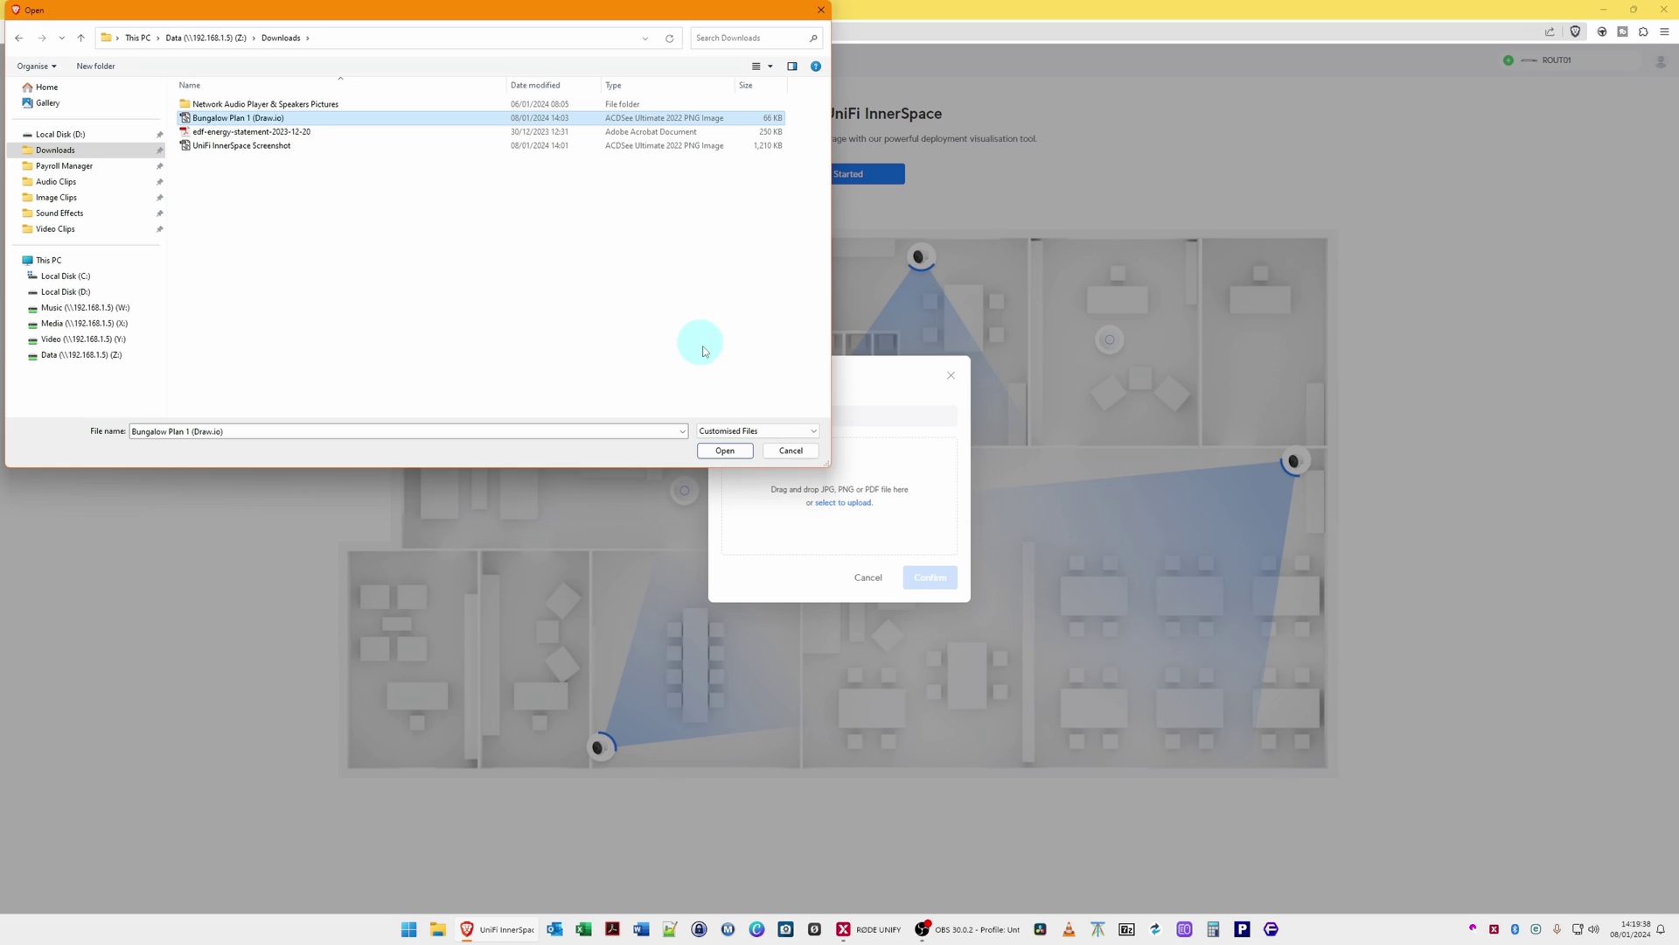
click(725, 452)
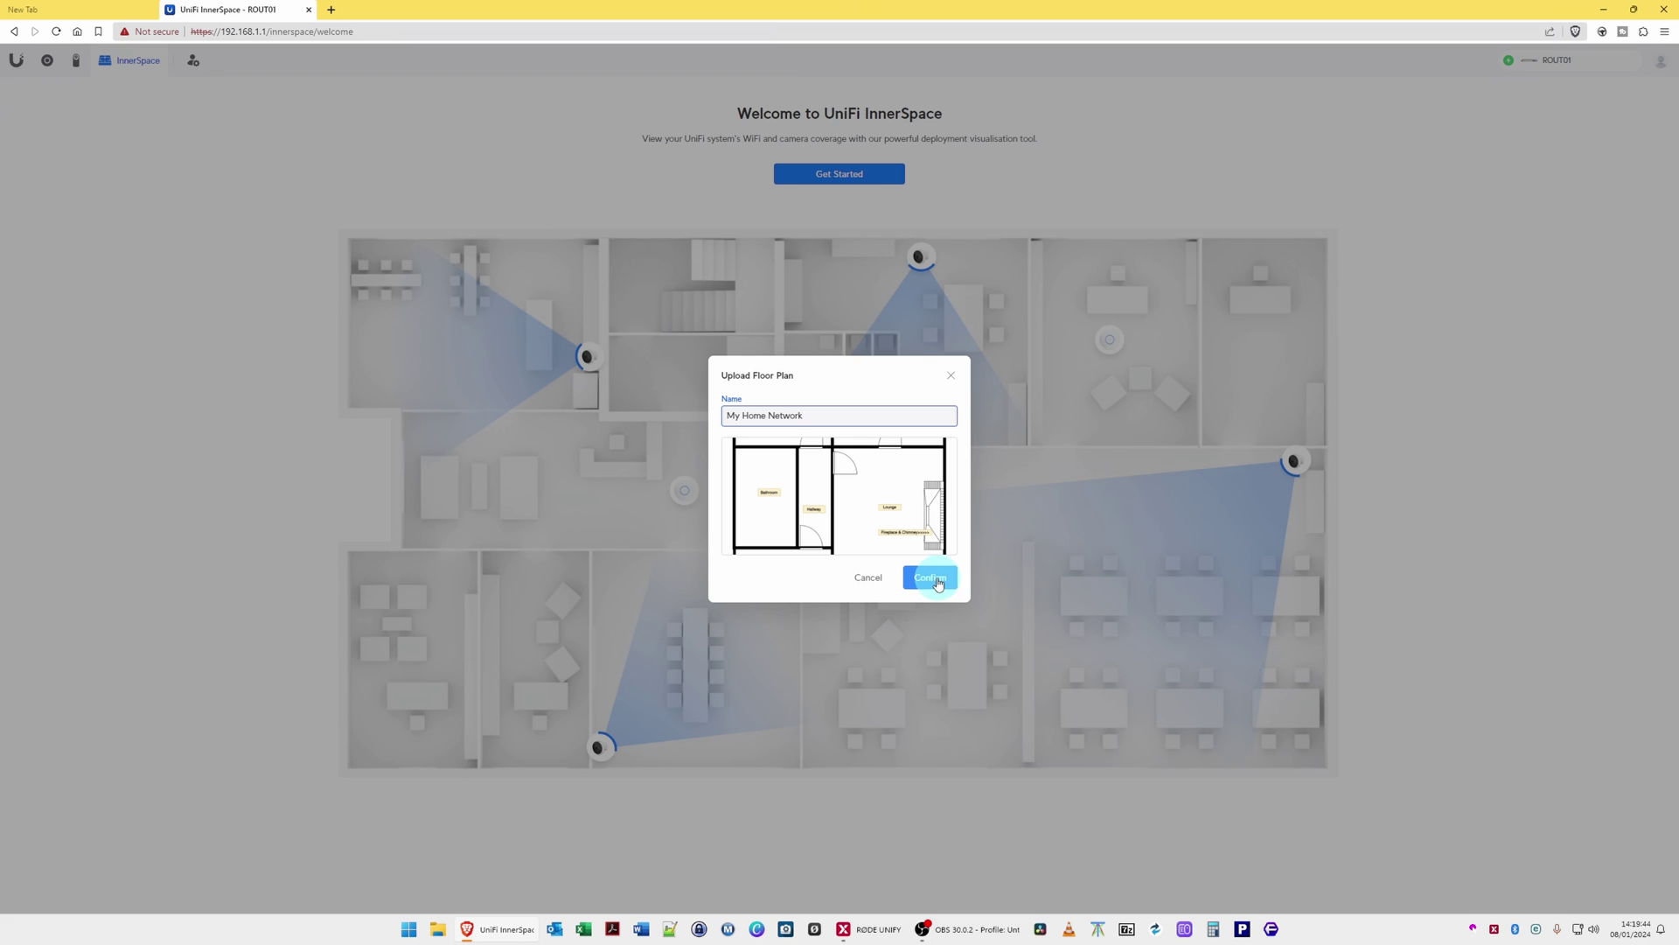
Confirm the upload to create the My Home Network plan from the bungalow image
click(935, 578)
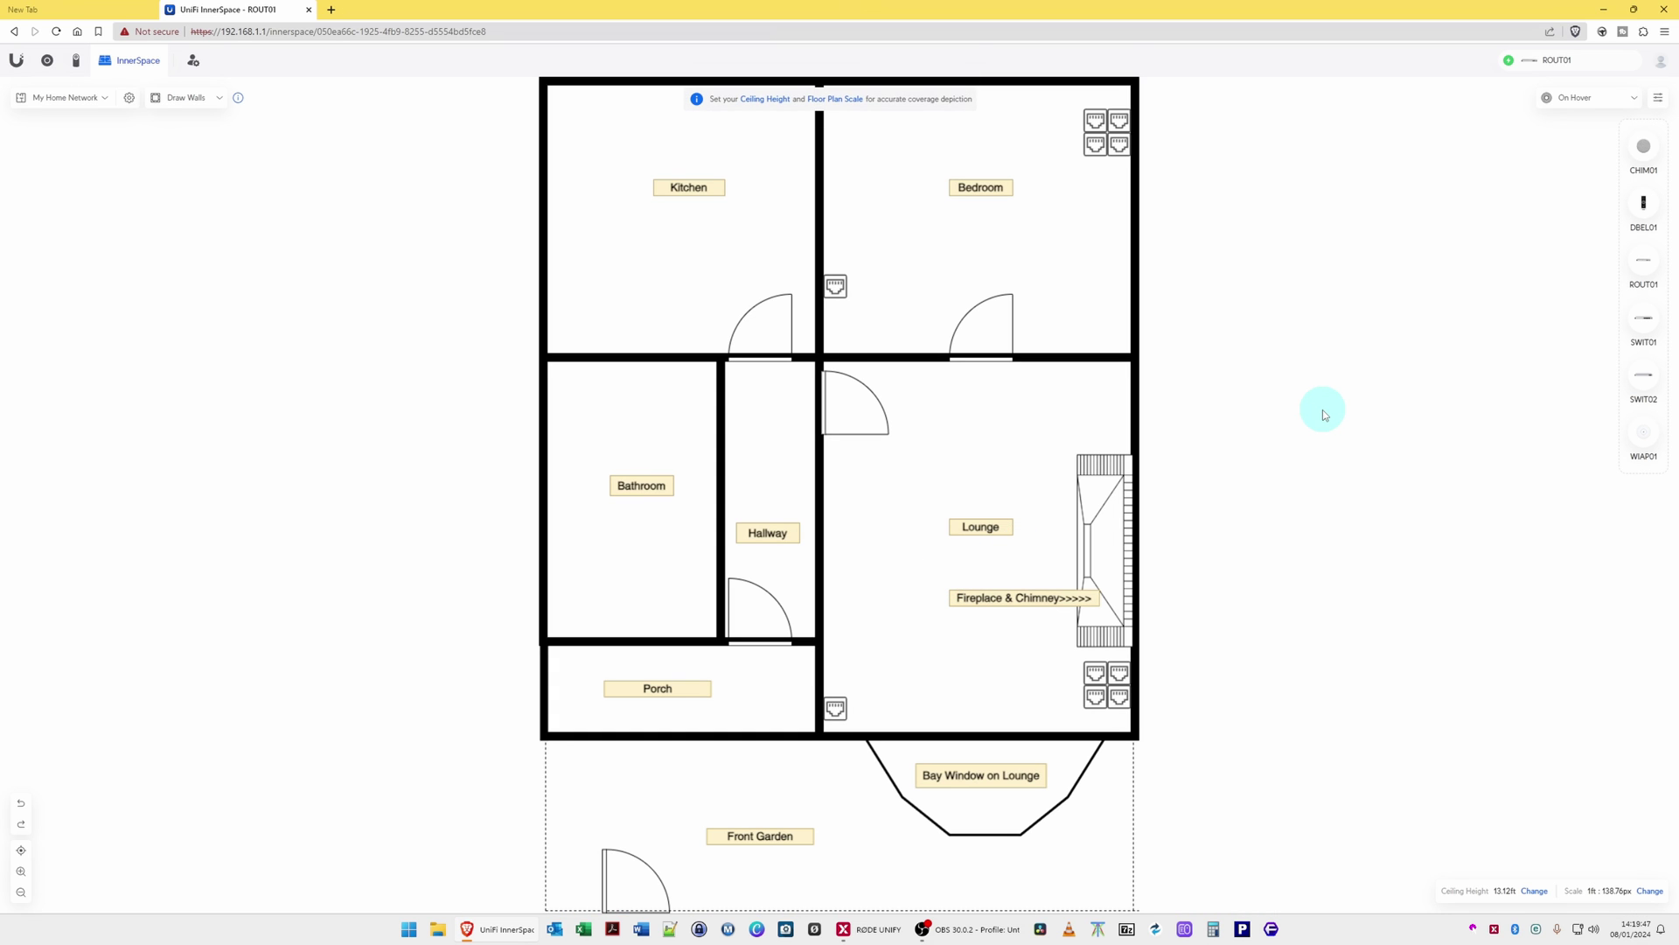
scroll(1316, 429, down, 2)
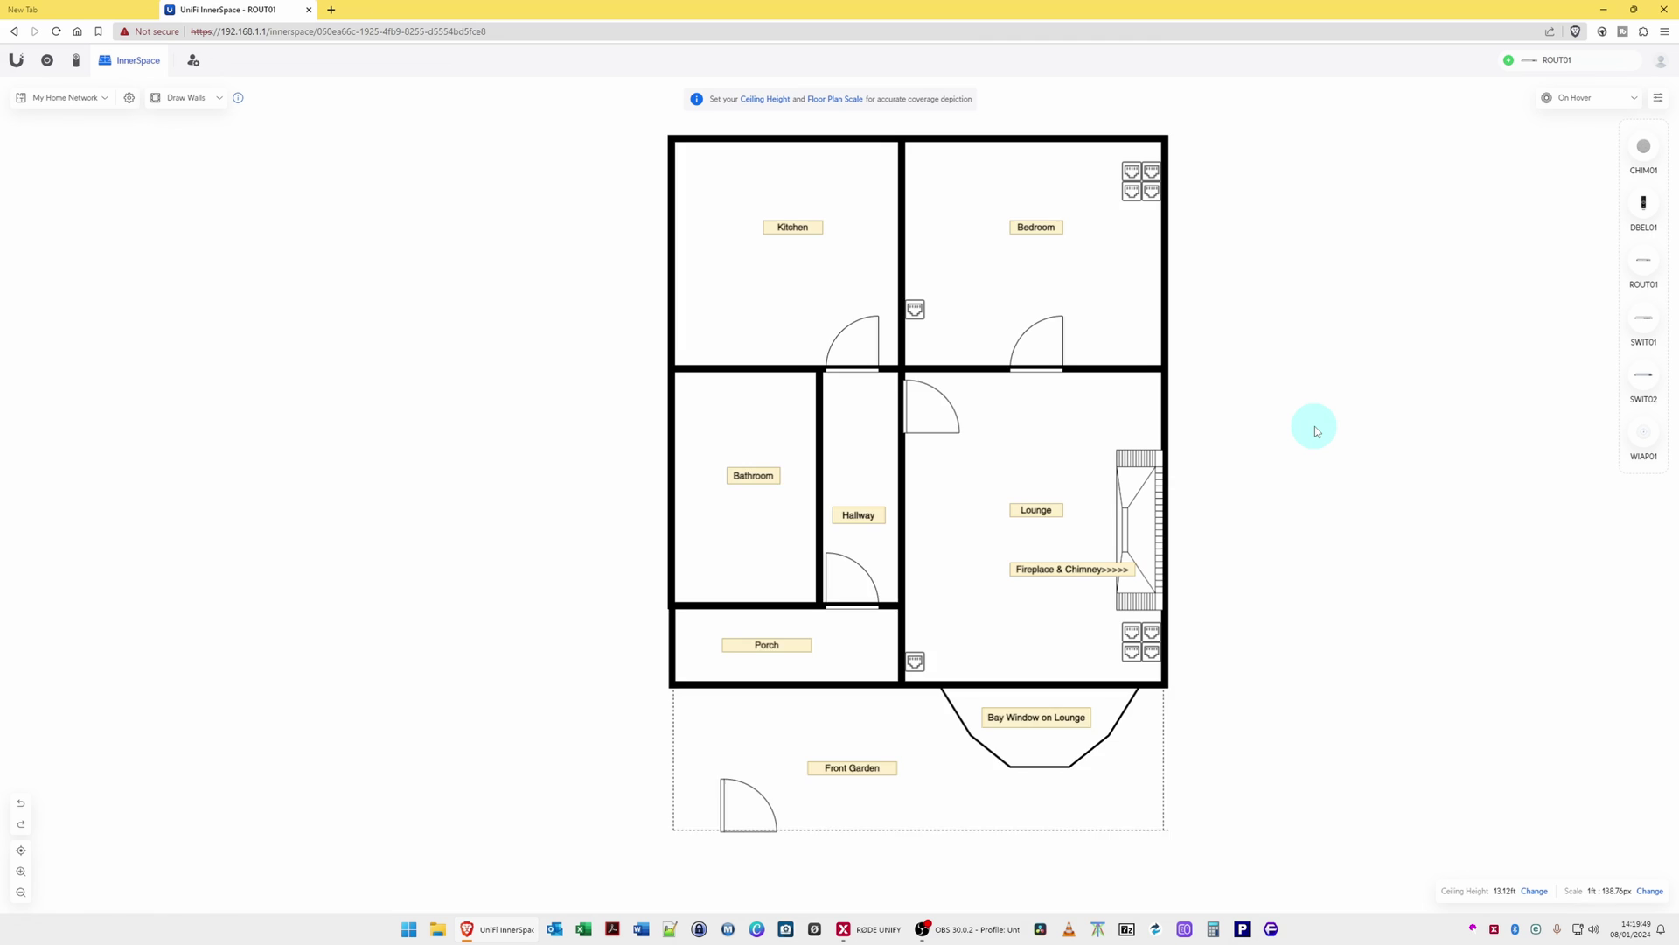
scroll(1316, 427, up, 2)
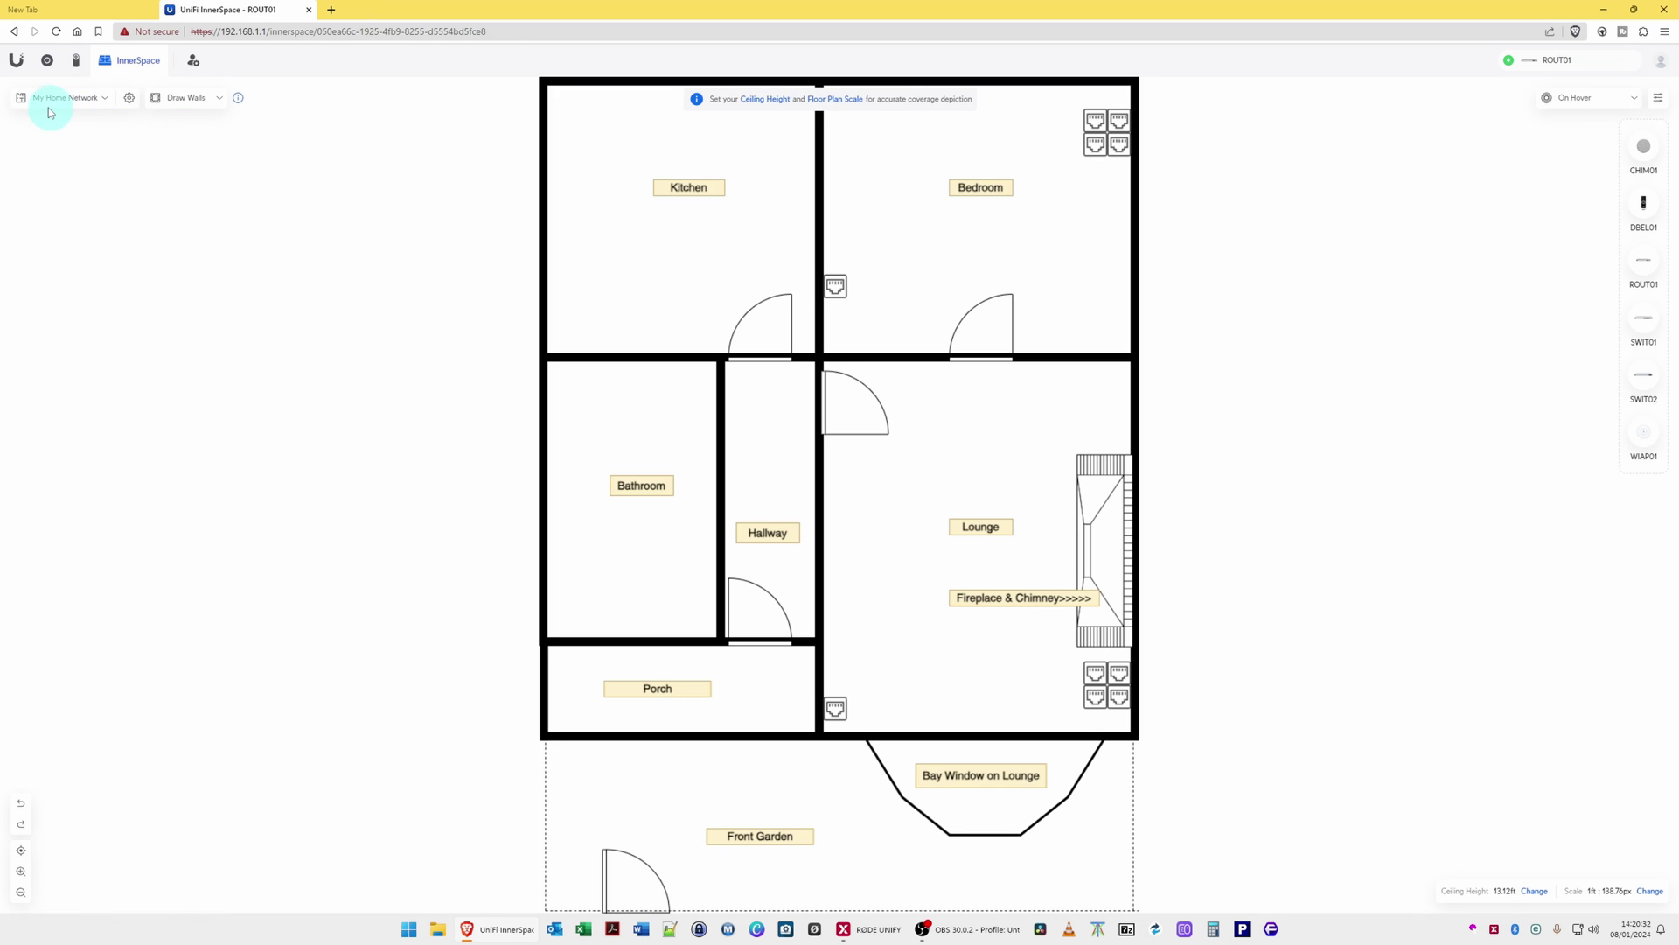
In My Home Network's Edit Floor Plan settings, raise Device Icon Size to 100%
click(107, 103)
click(108, 103)
click(127, 100)
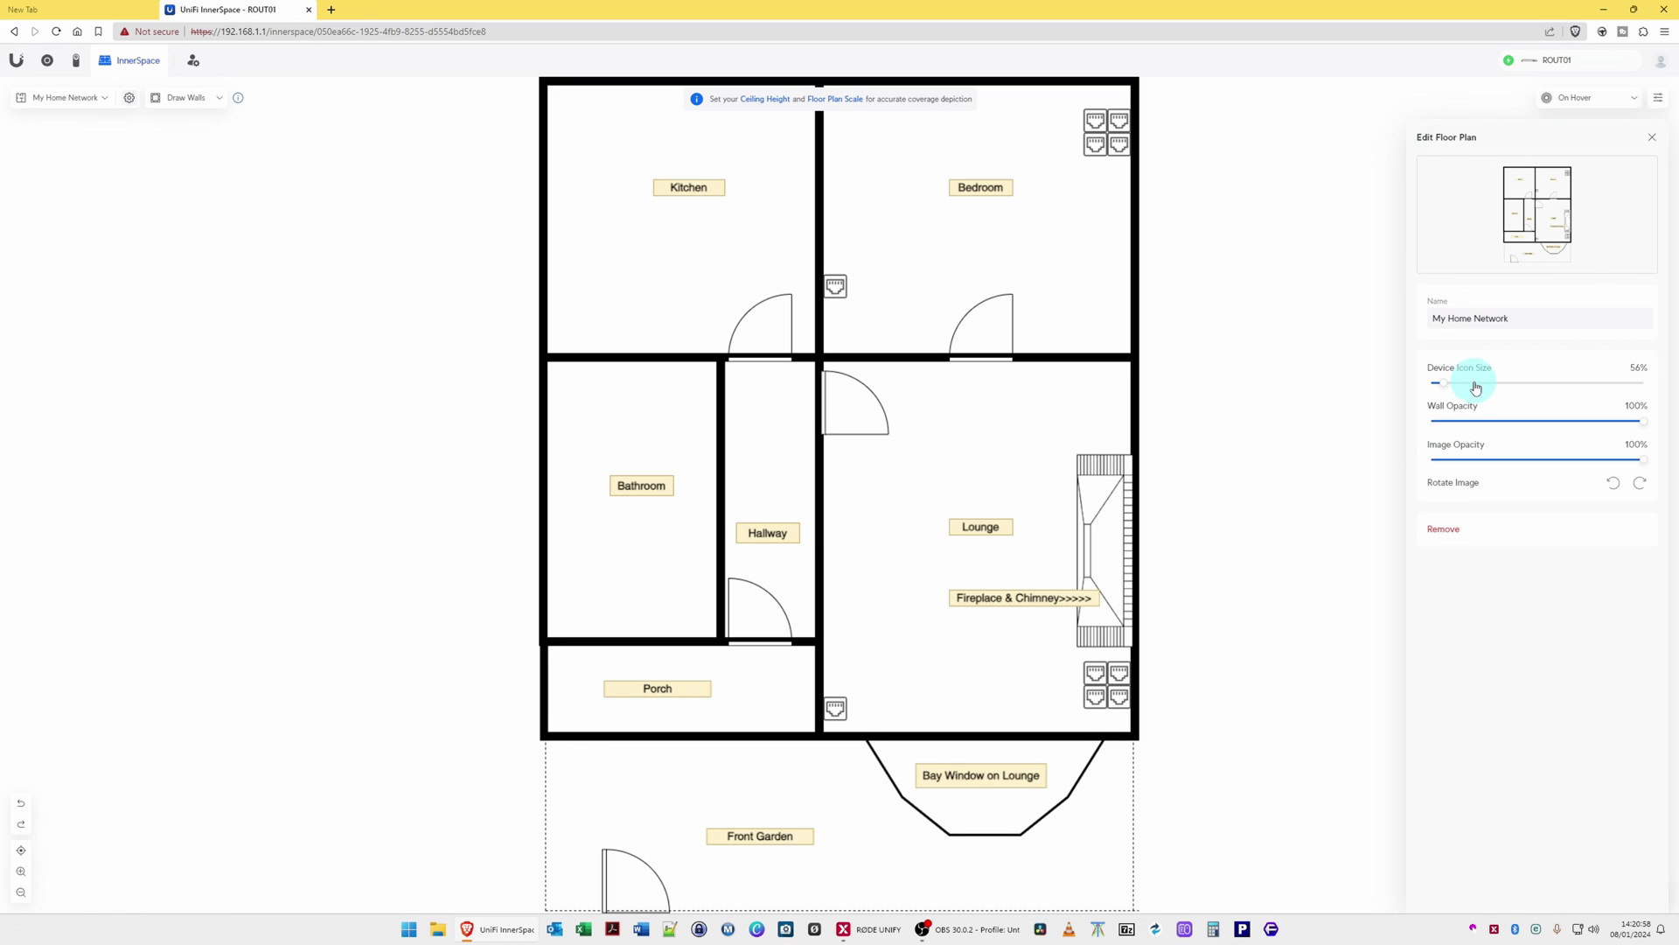
mouse_move(1444, 390)
mouse_down()
mouse_move(1653, 381)
mouse_move(1537, 383)
mouse_up()
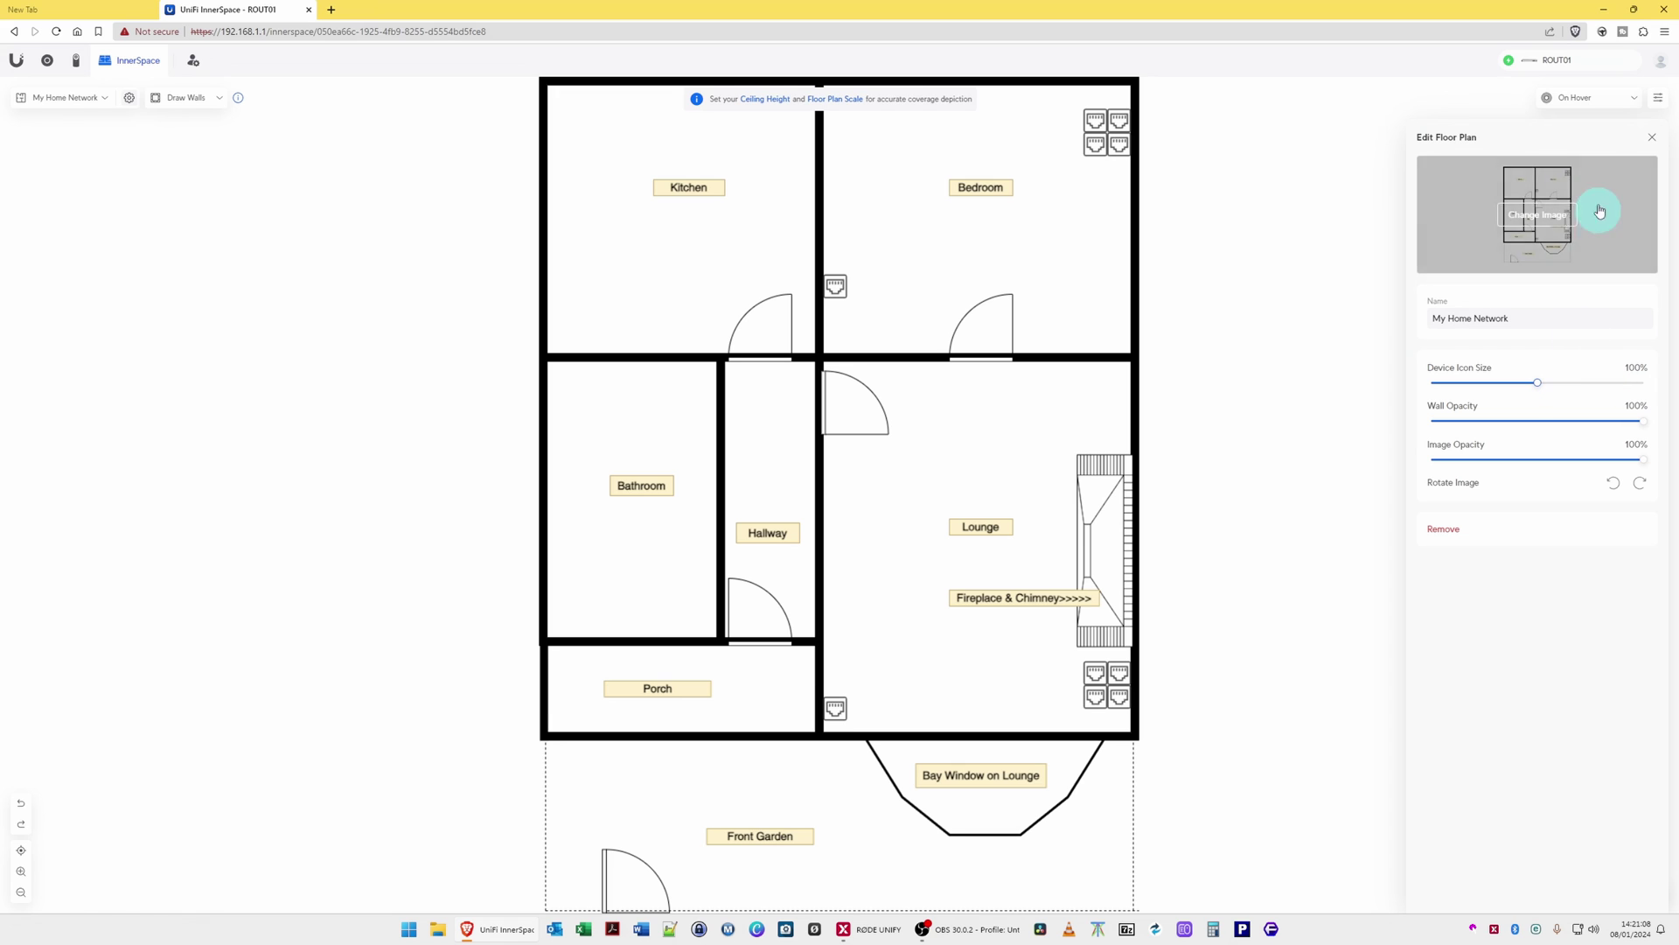
click(1653, 136)
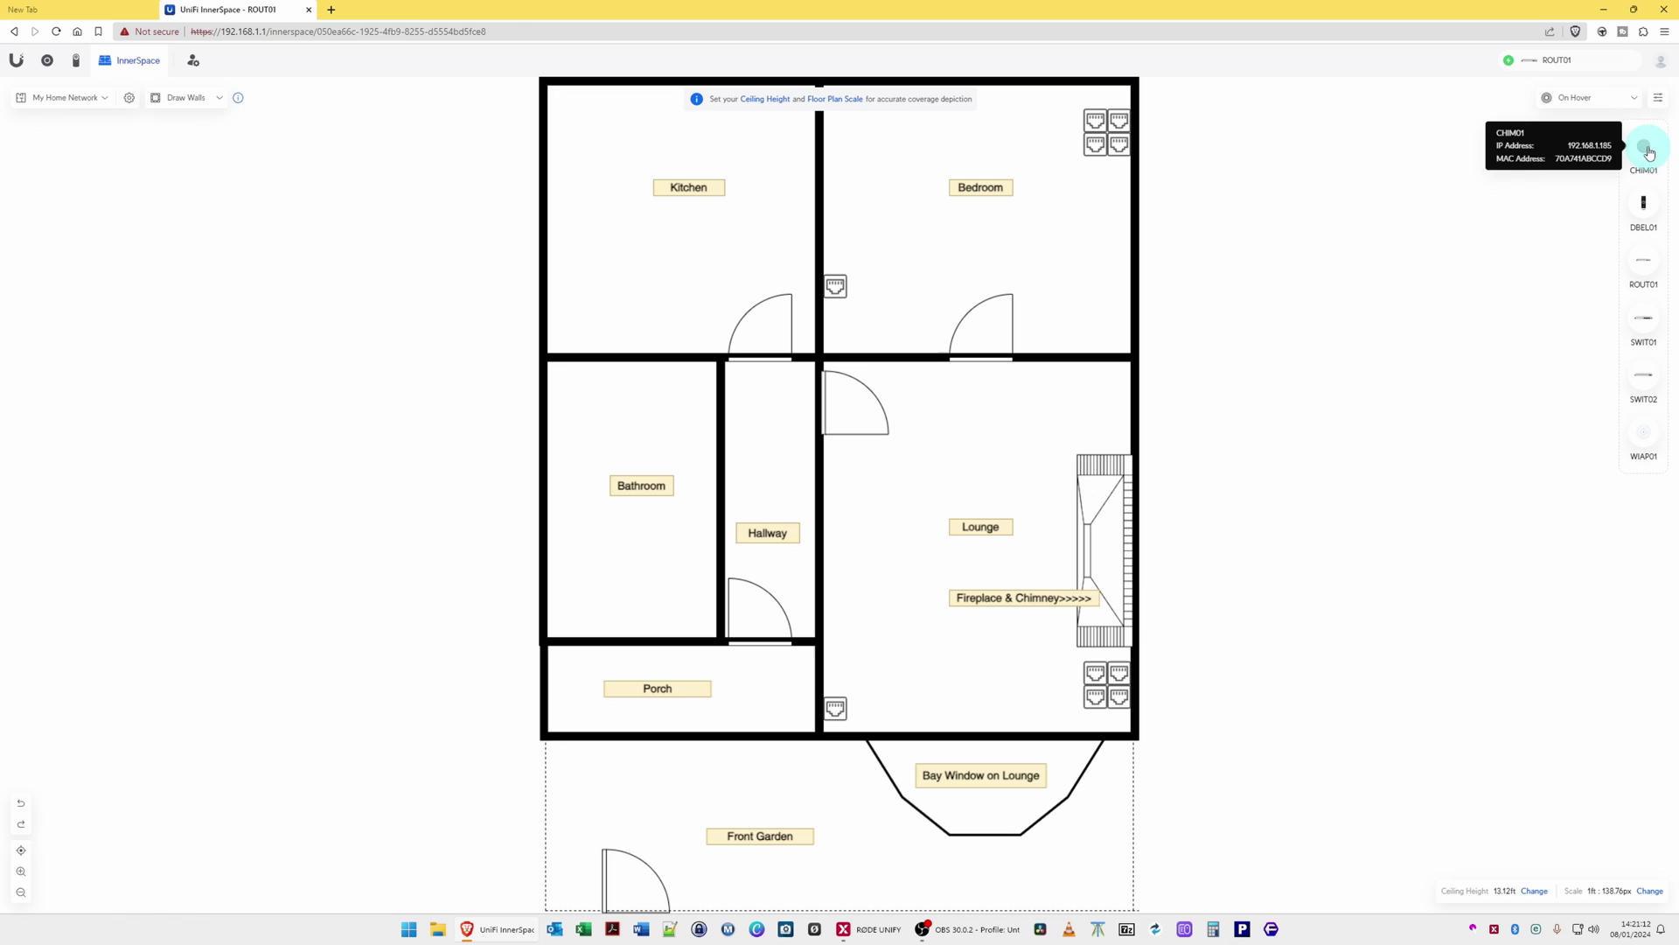
drag(1650, 153, 873, 525)
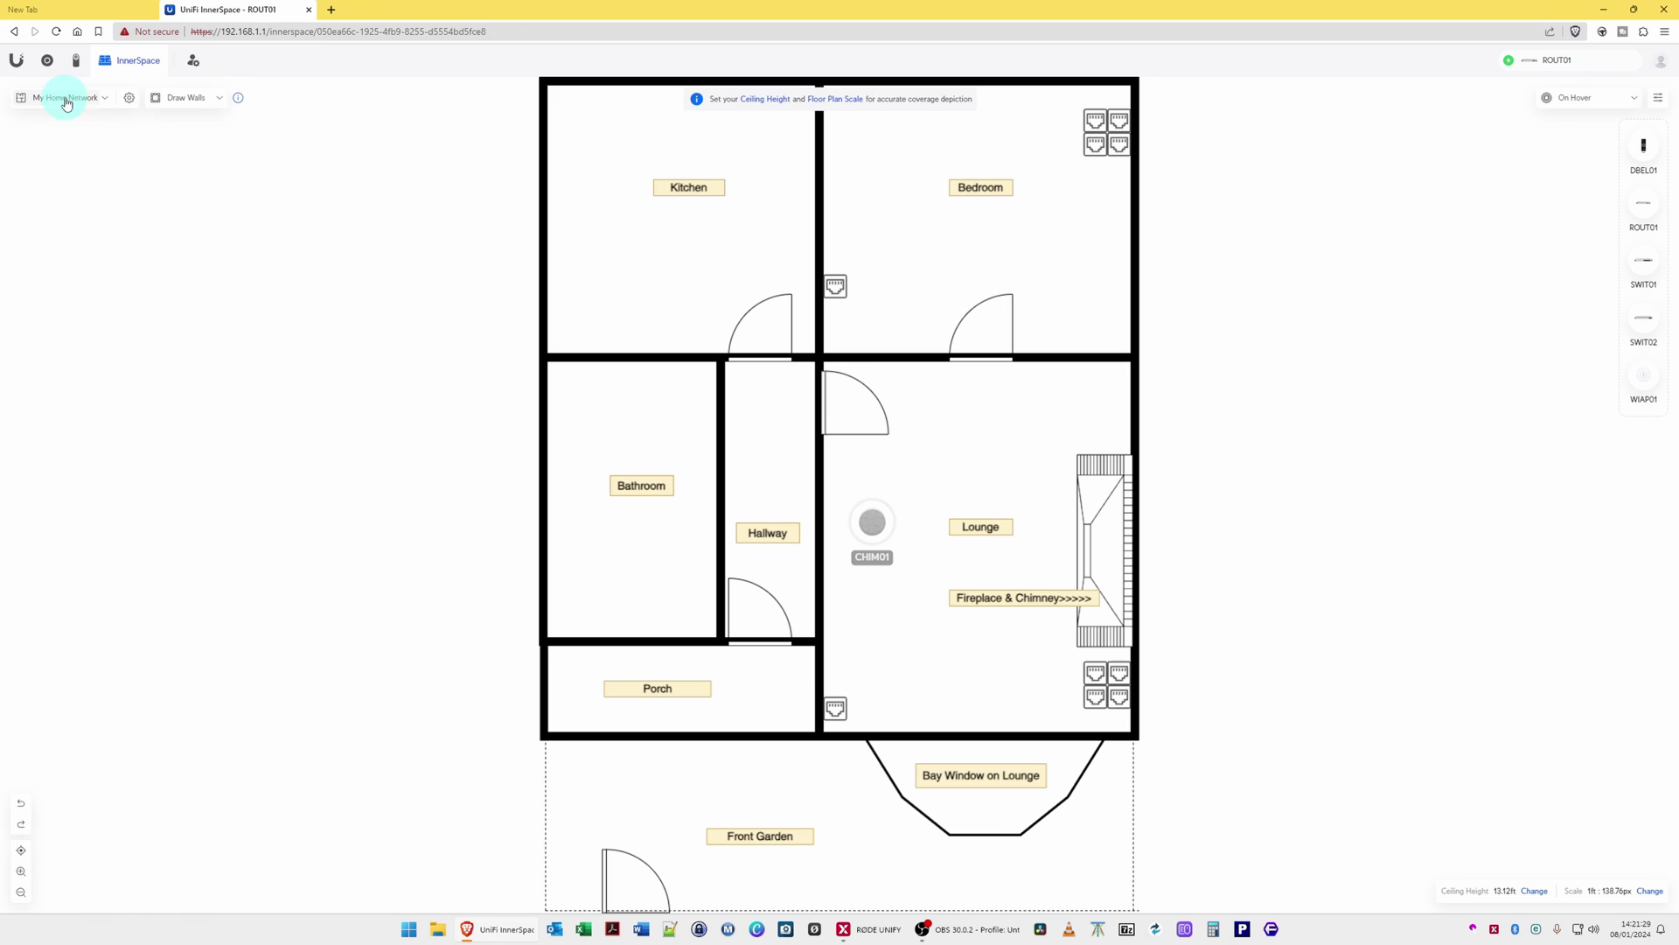
Reopen the floor plan settings and reduce Device Icon Size to 60%
click(130, 102)
click(1531, 388)
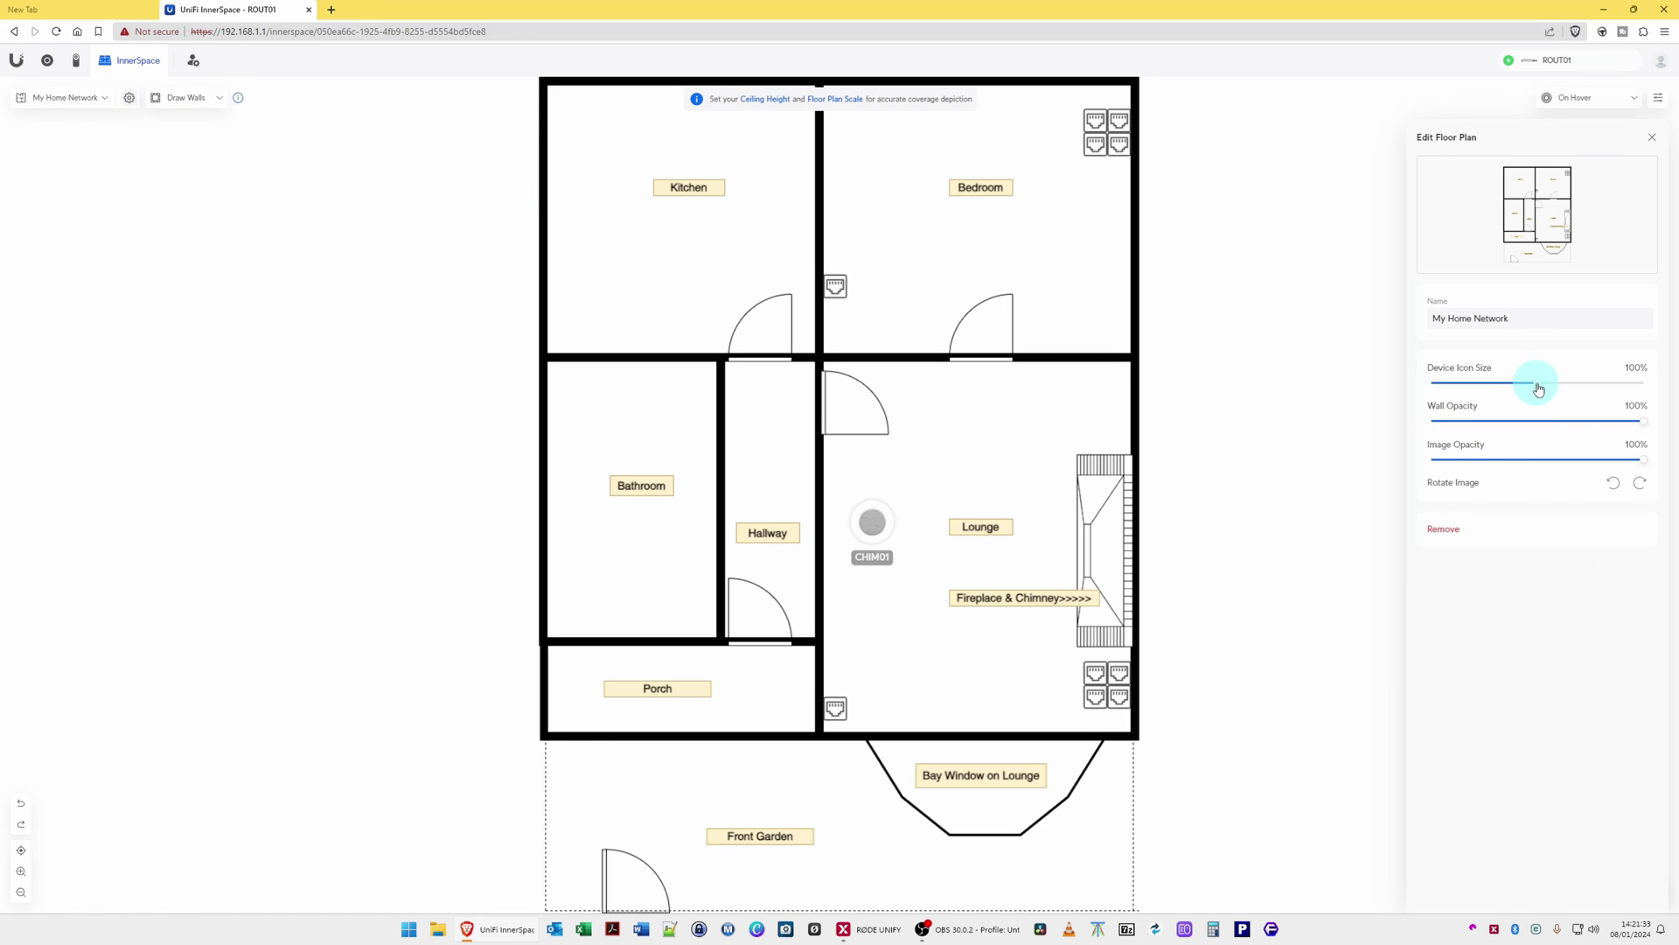
drag(1540, 388, 1504, 385)
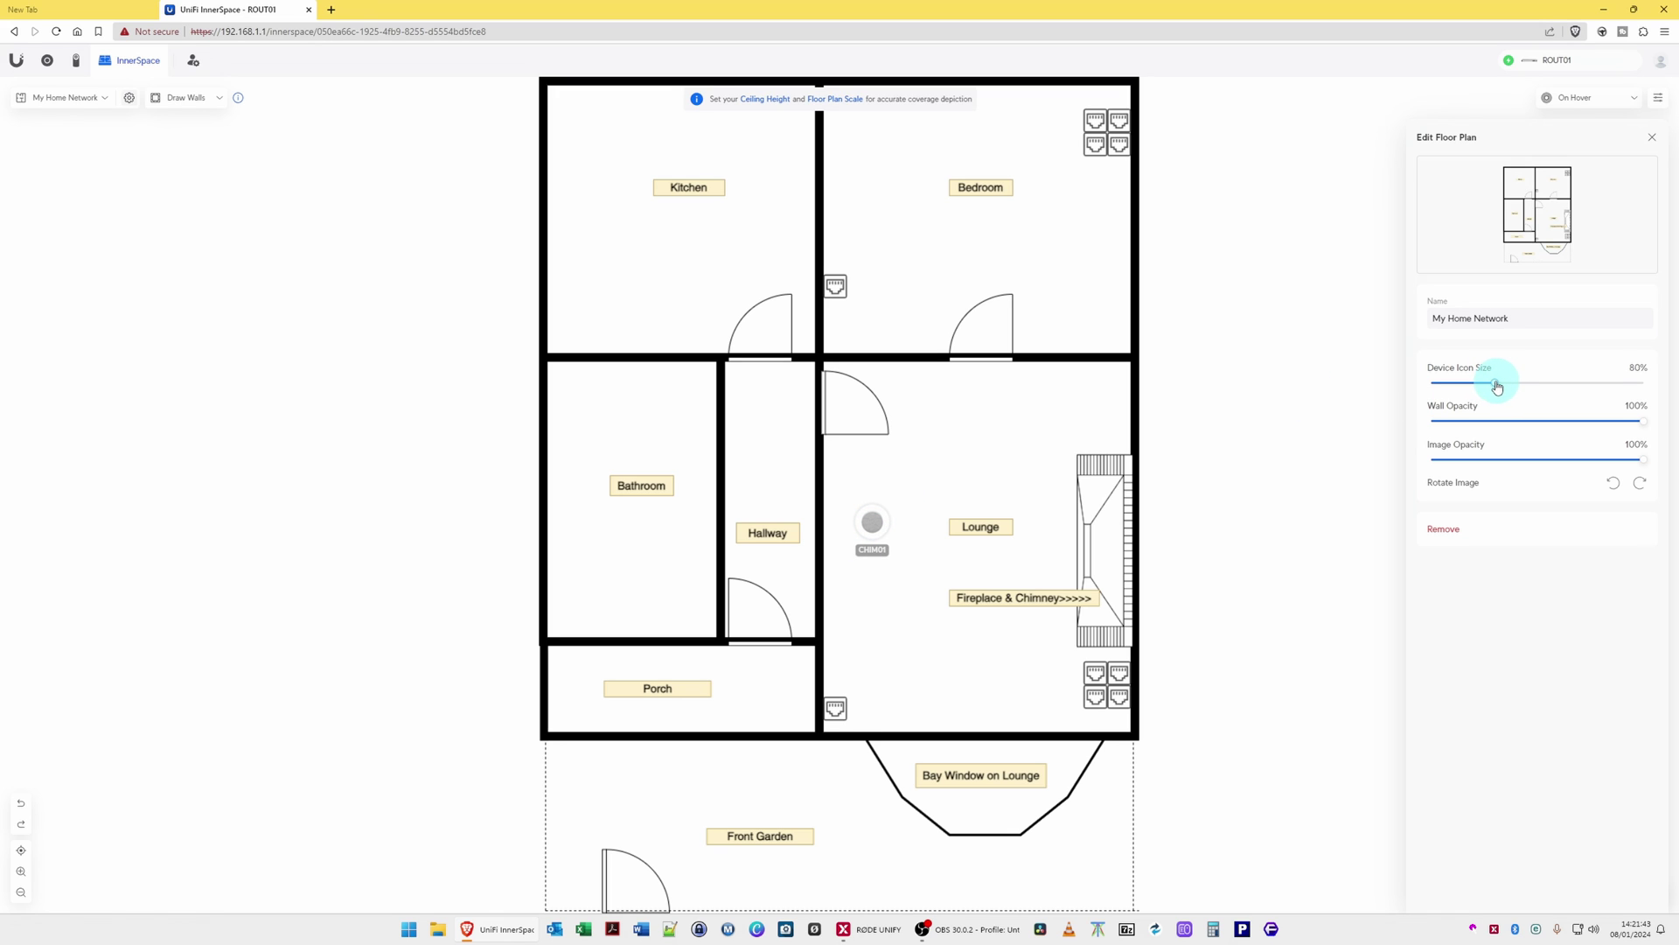
drag(1497, 387, 1466, 385)
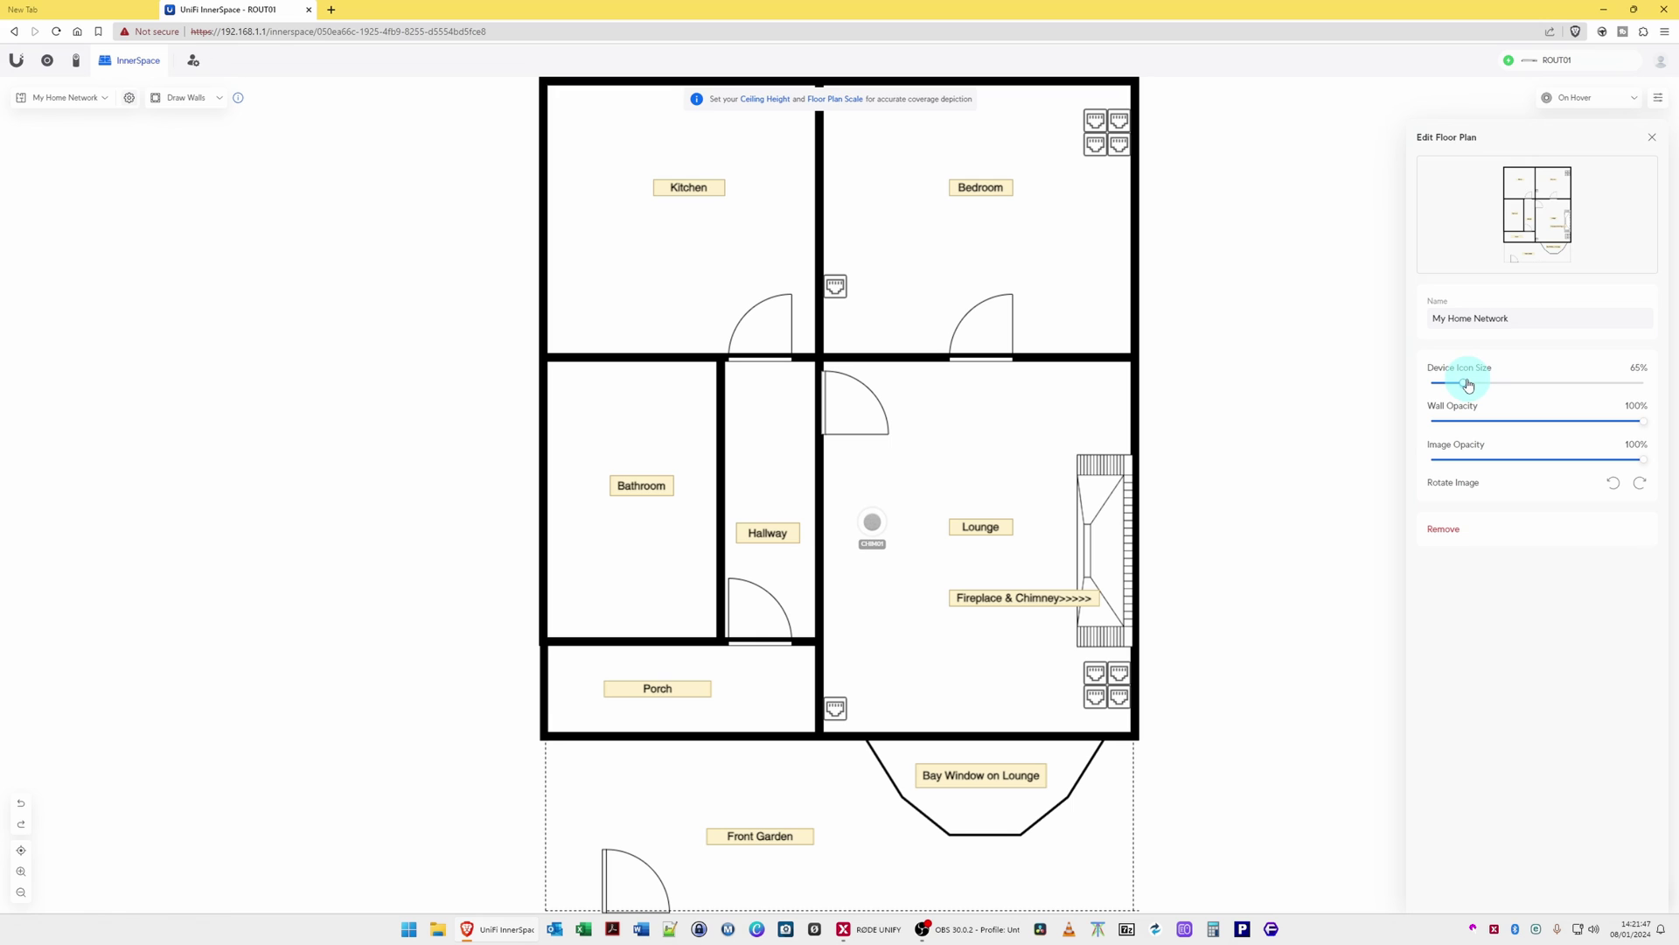
drag(1468, 384, 1453, 383)
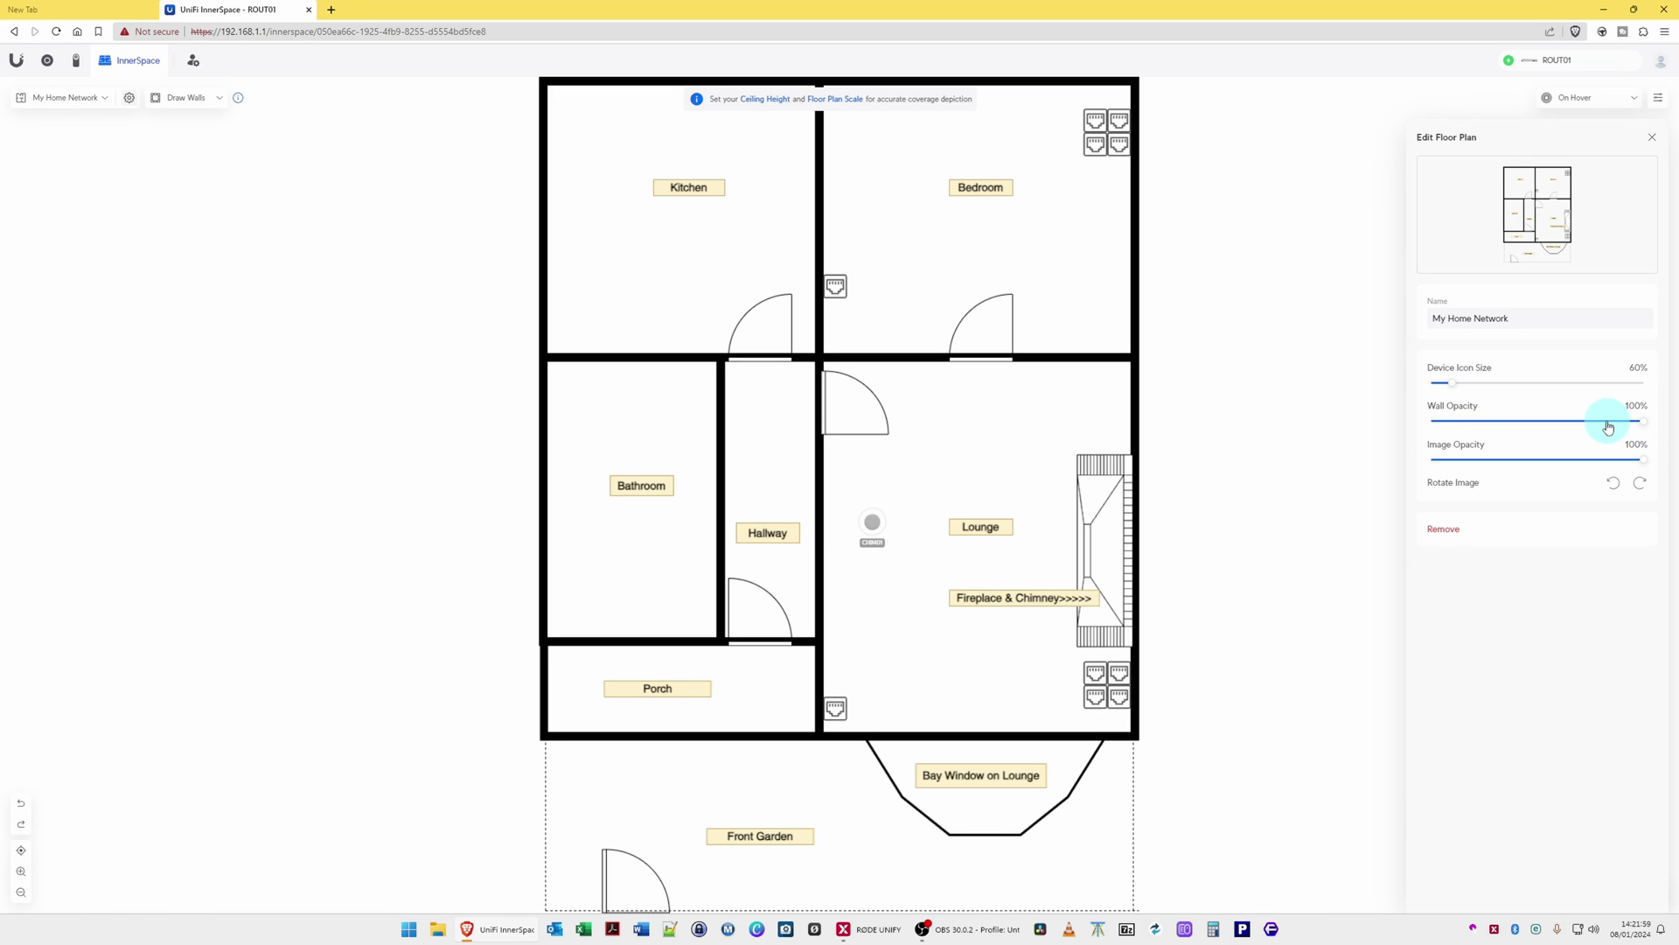
Keep Wall Opacity at 100% and set Image Opacity to 50%
drag(1462, 425, 1443, 426)
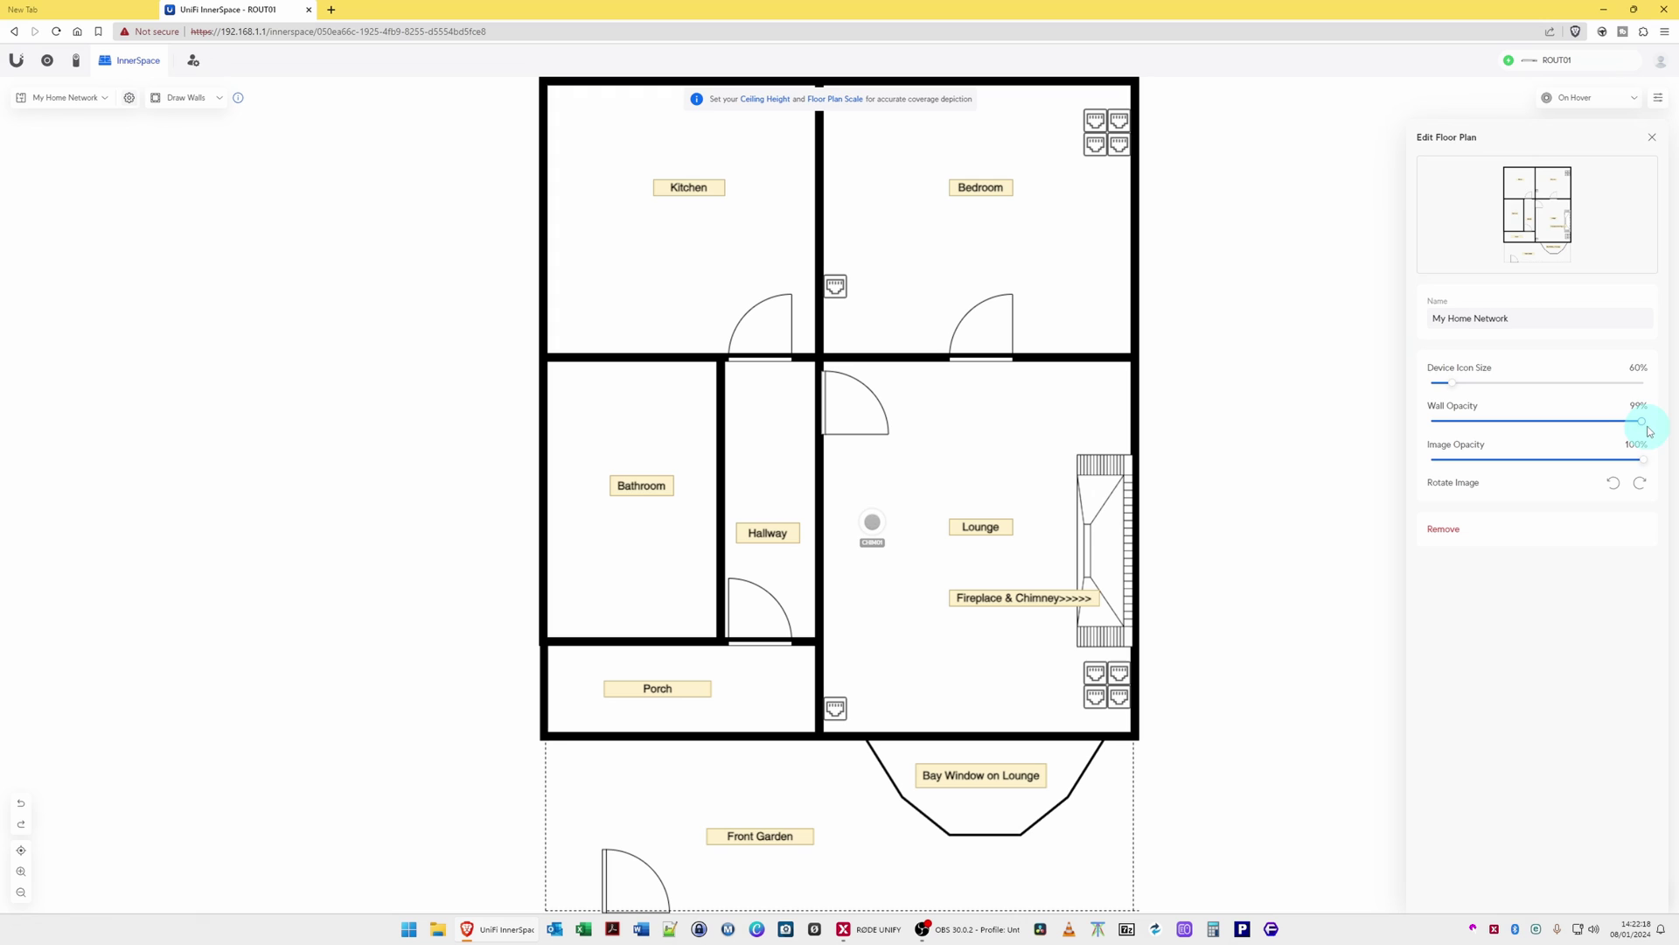
click(1650, 427)
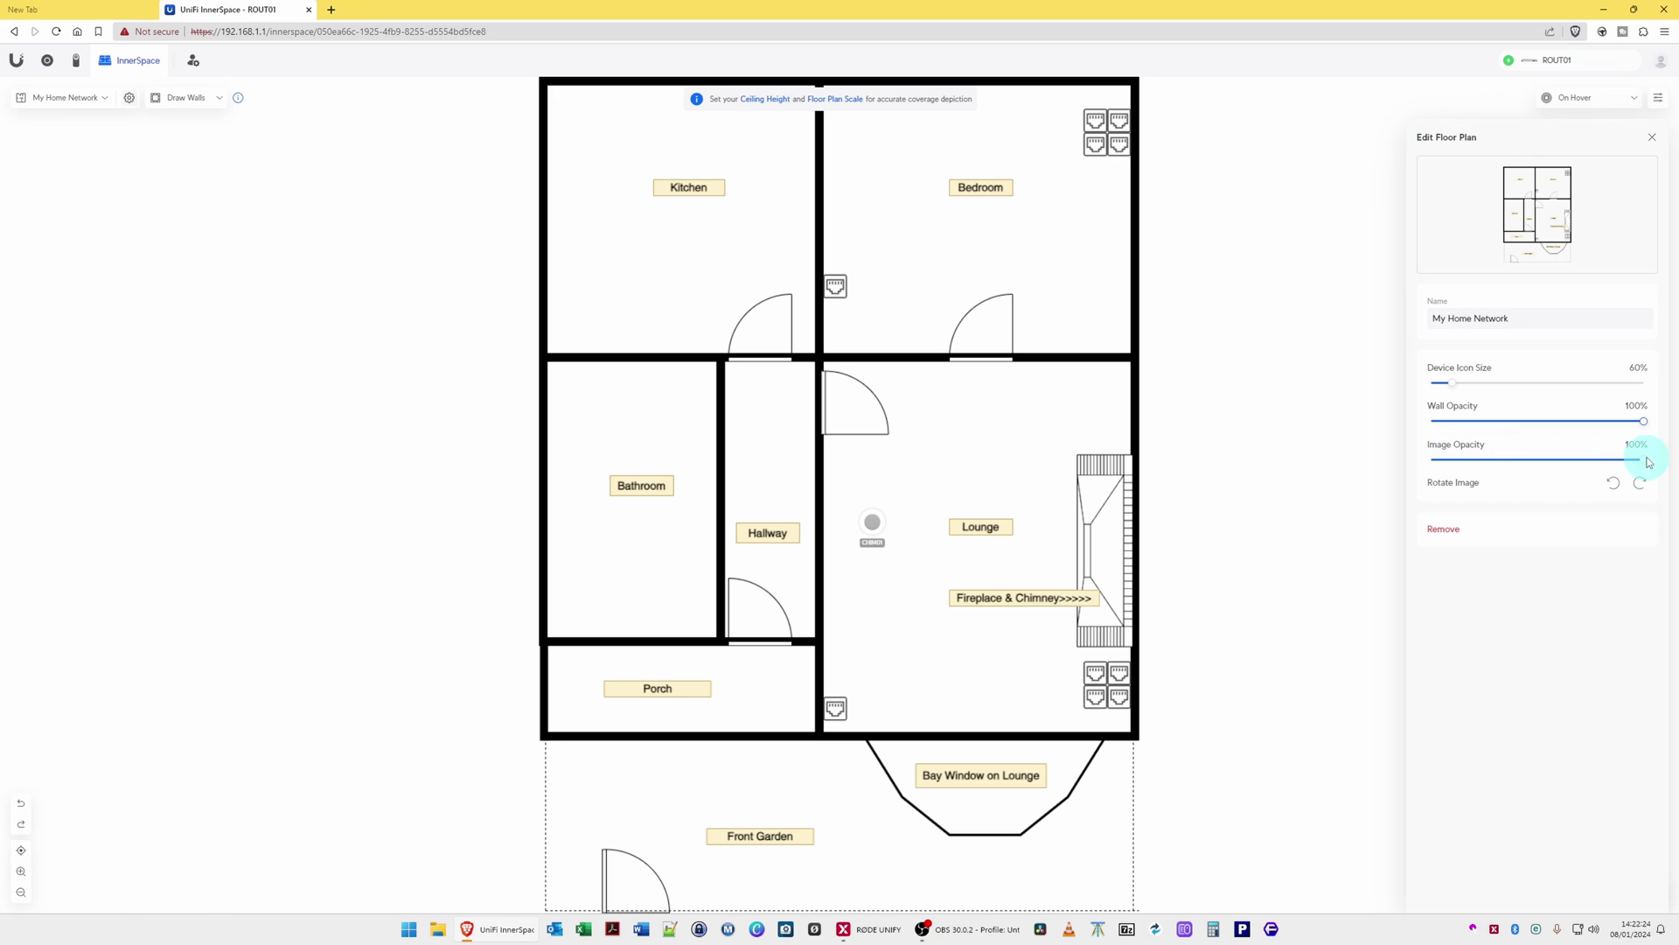
drag(1646, 463, 1530, 463)
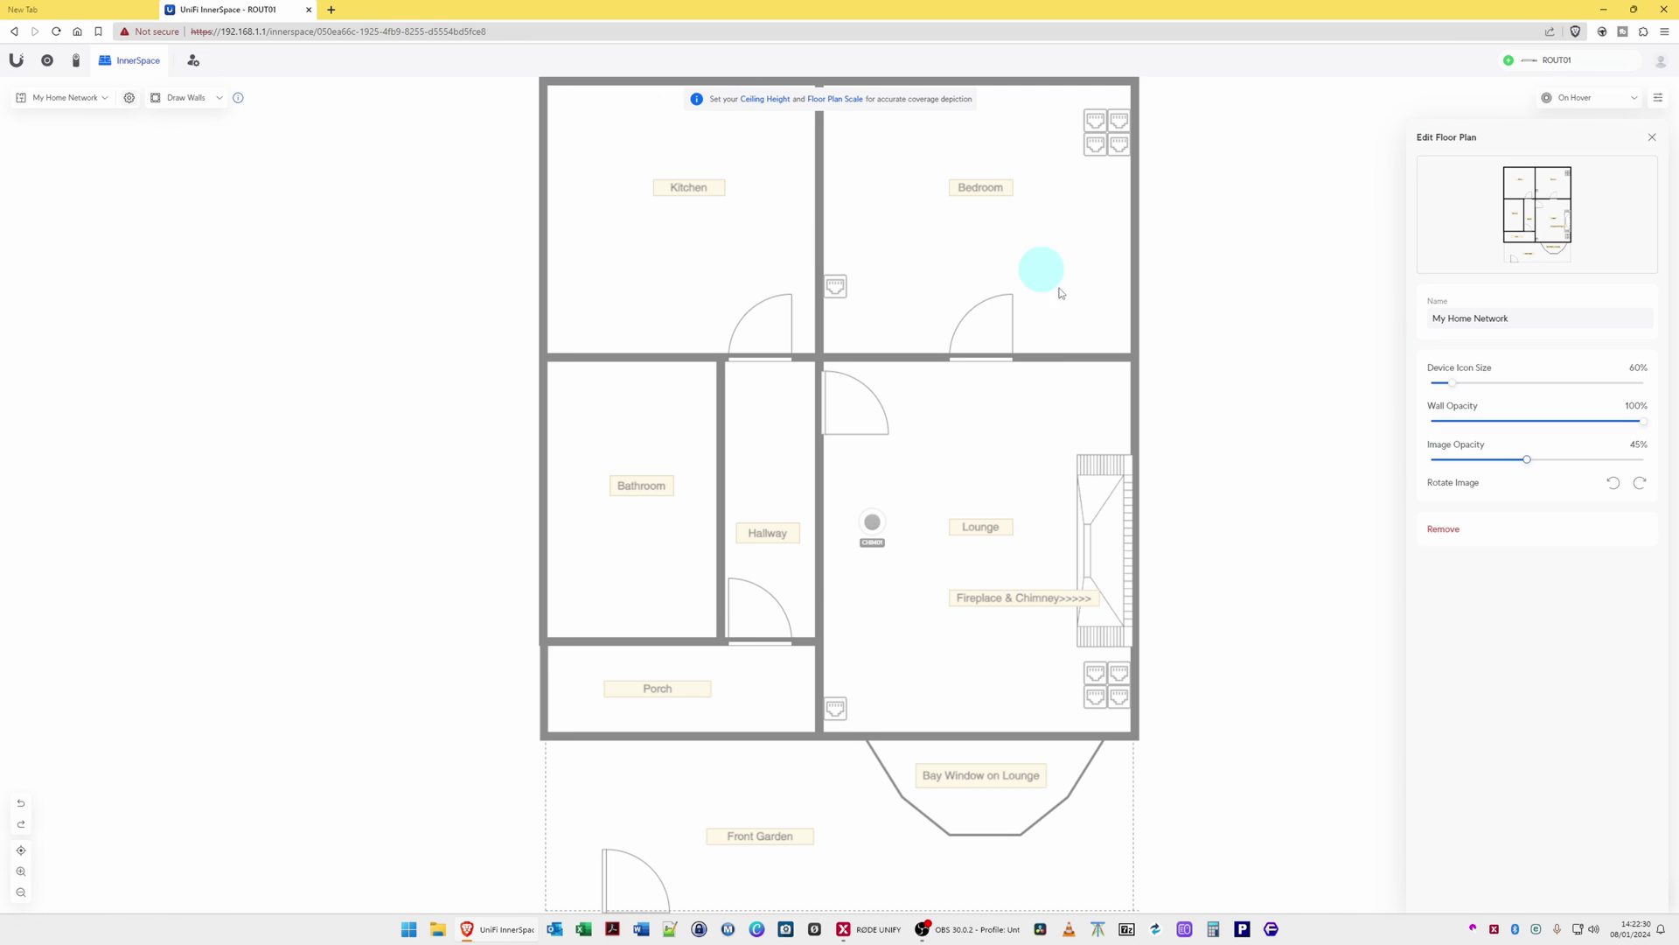
click(1500, 462)
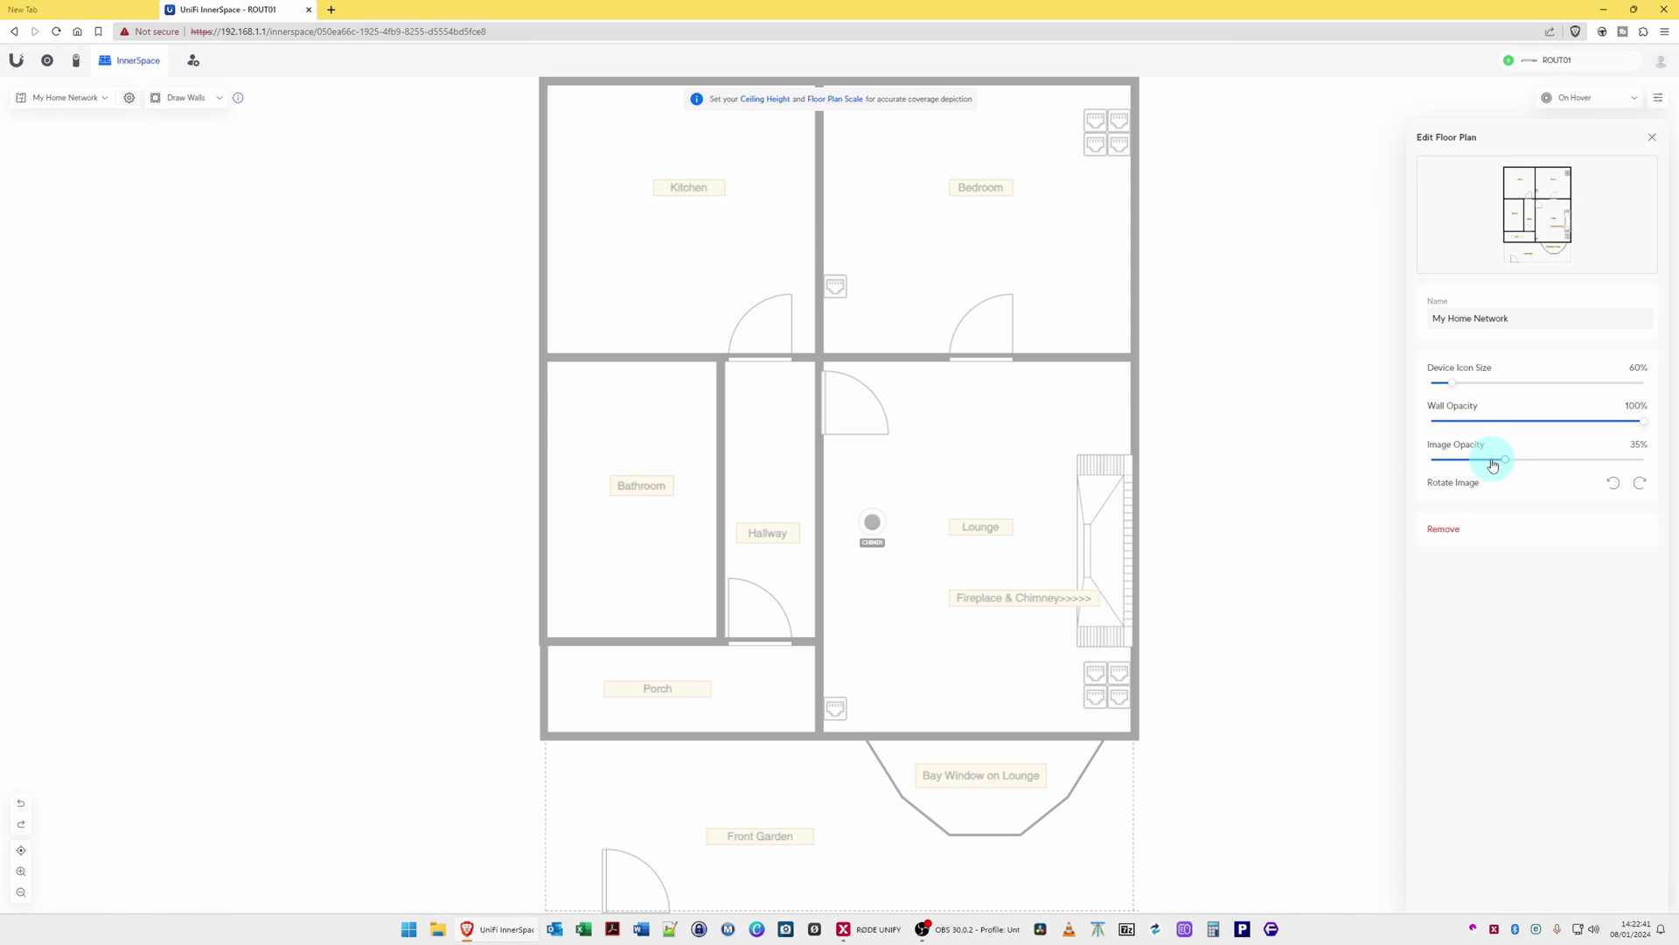
drag(1490, 464, 1542, 466)
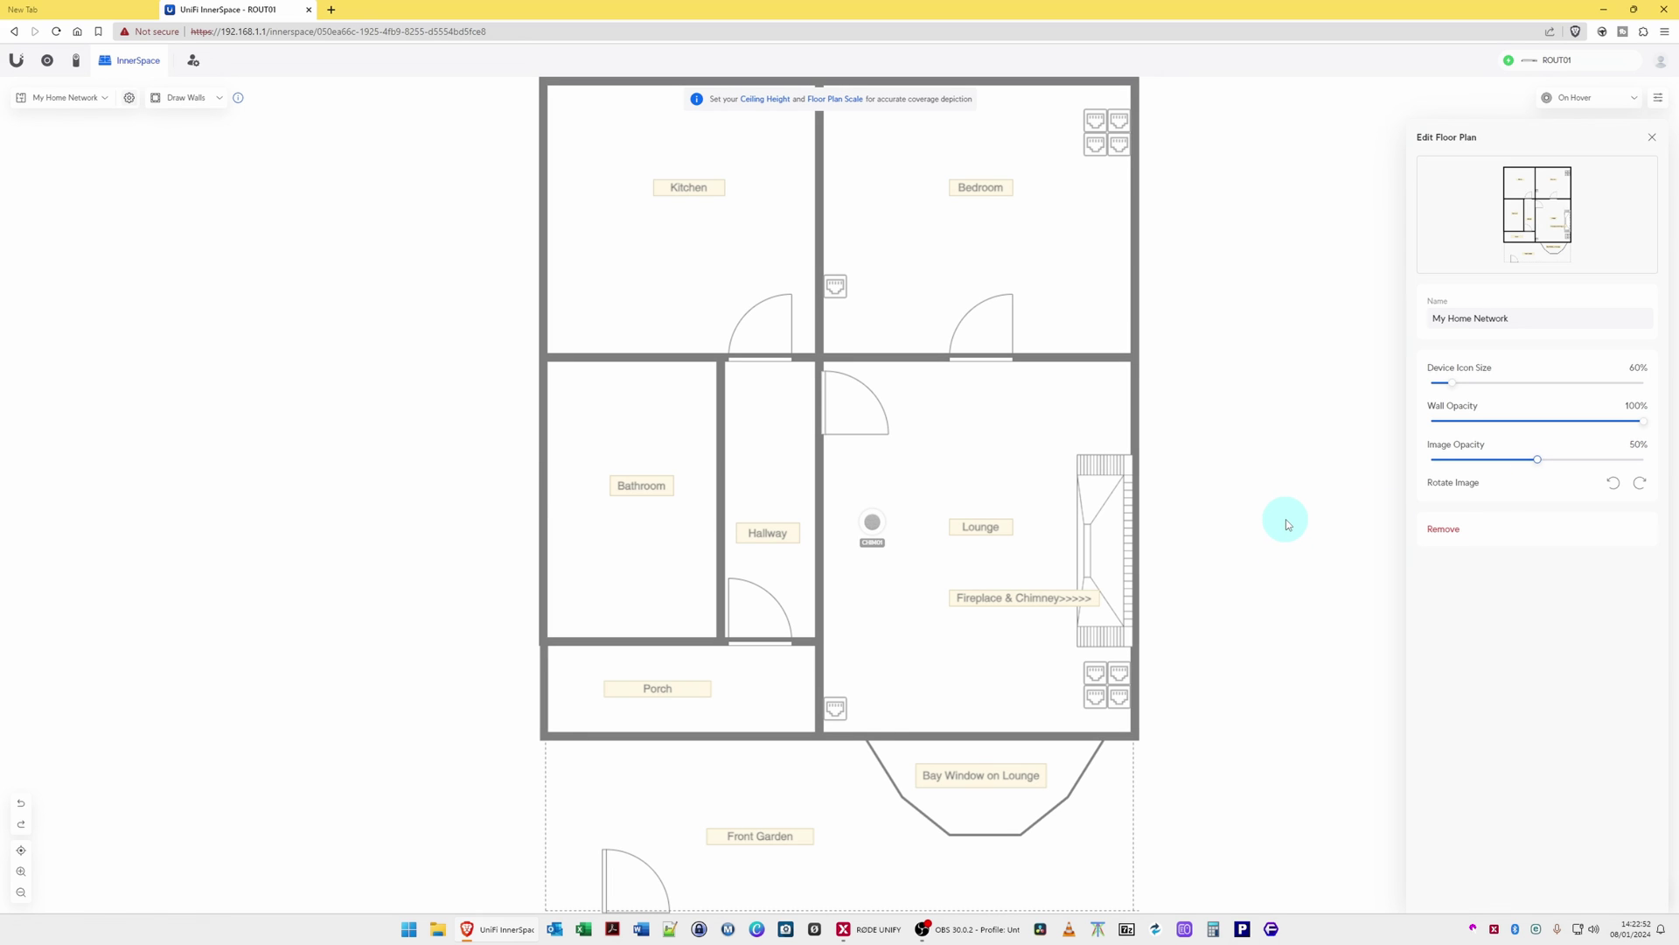
Close the floor plan settings and switch Draw Walls to individual Wall mode
click(1654, 143)
mouse_move(238, 97)
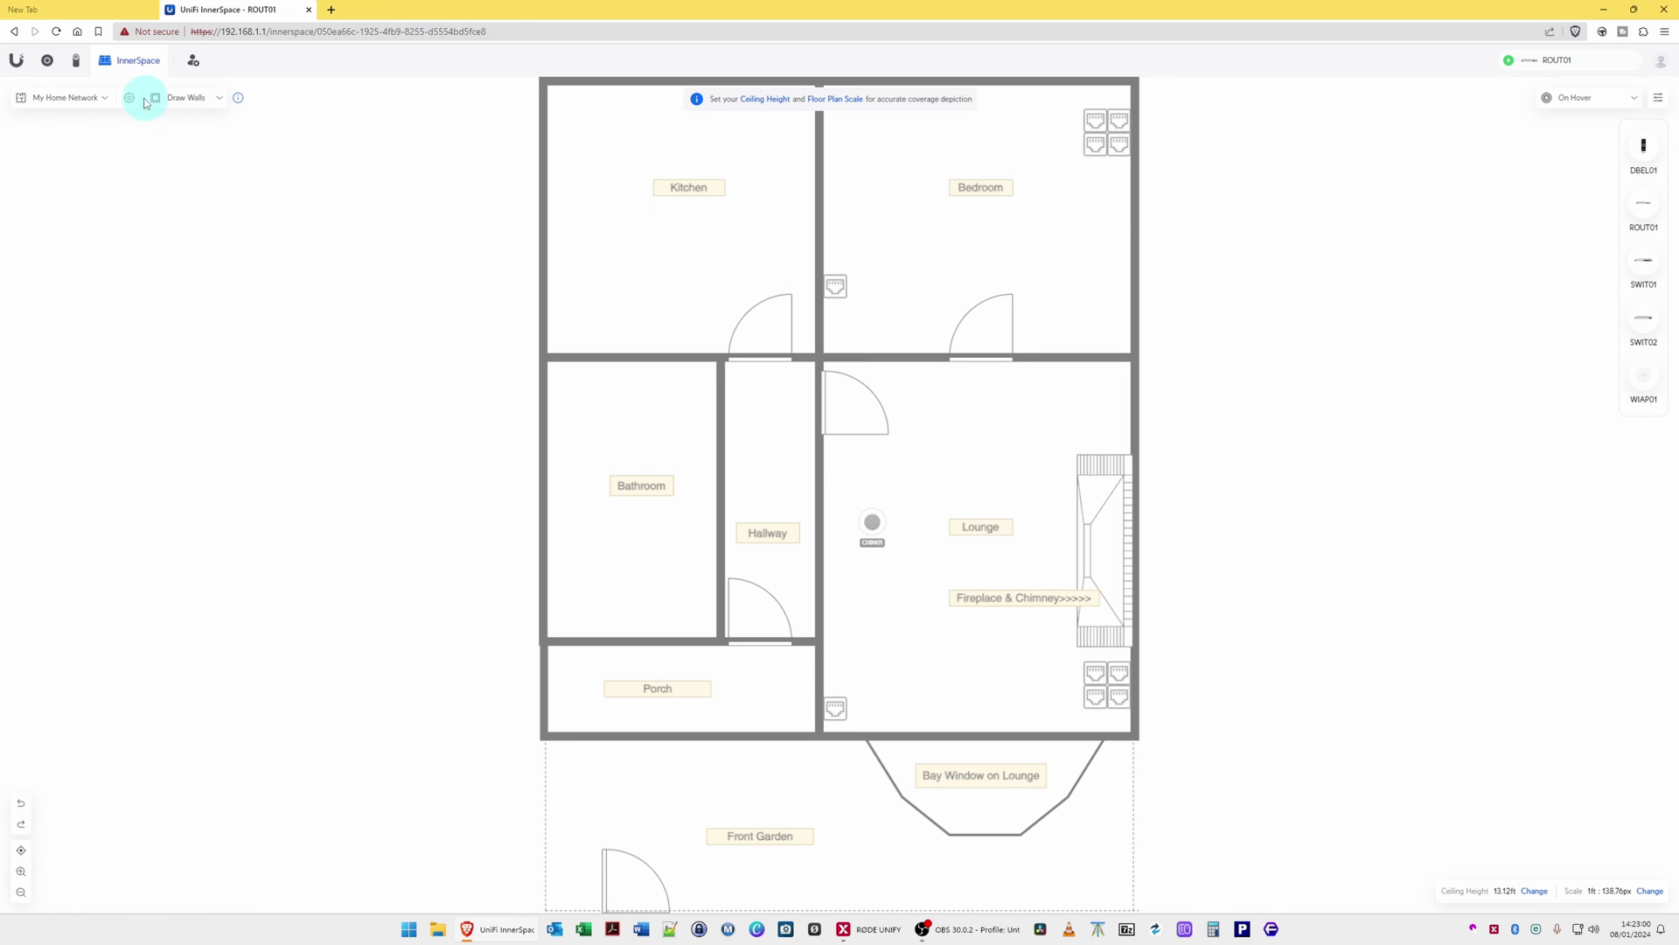
click(221, 99)
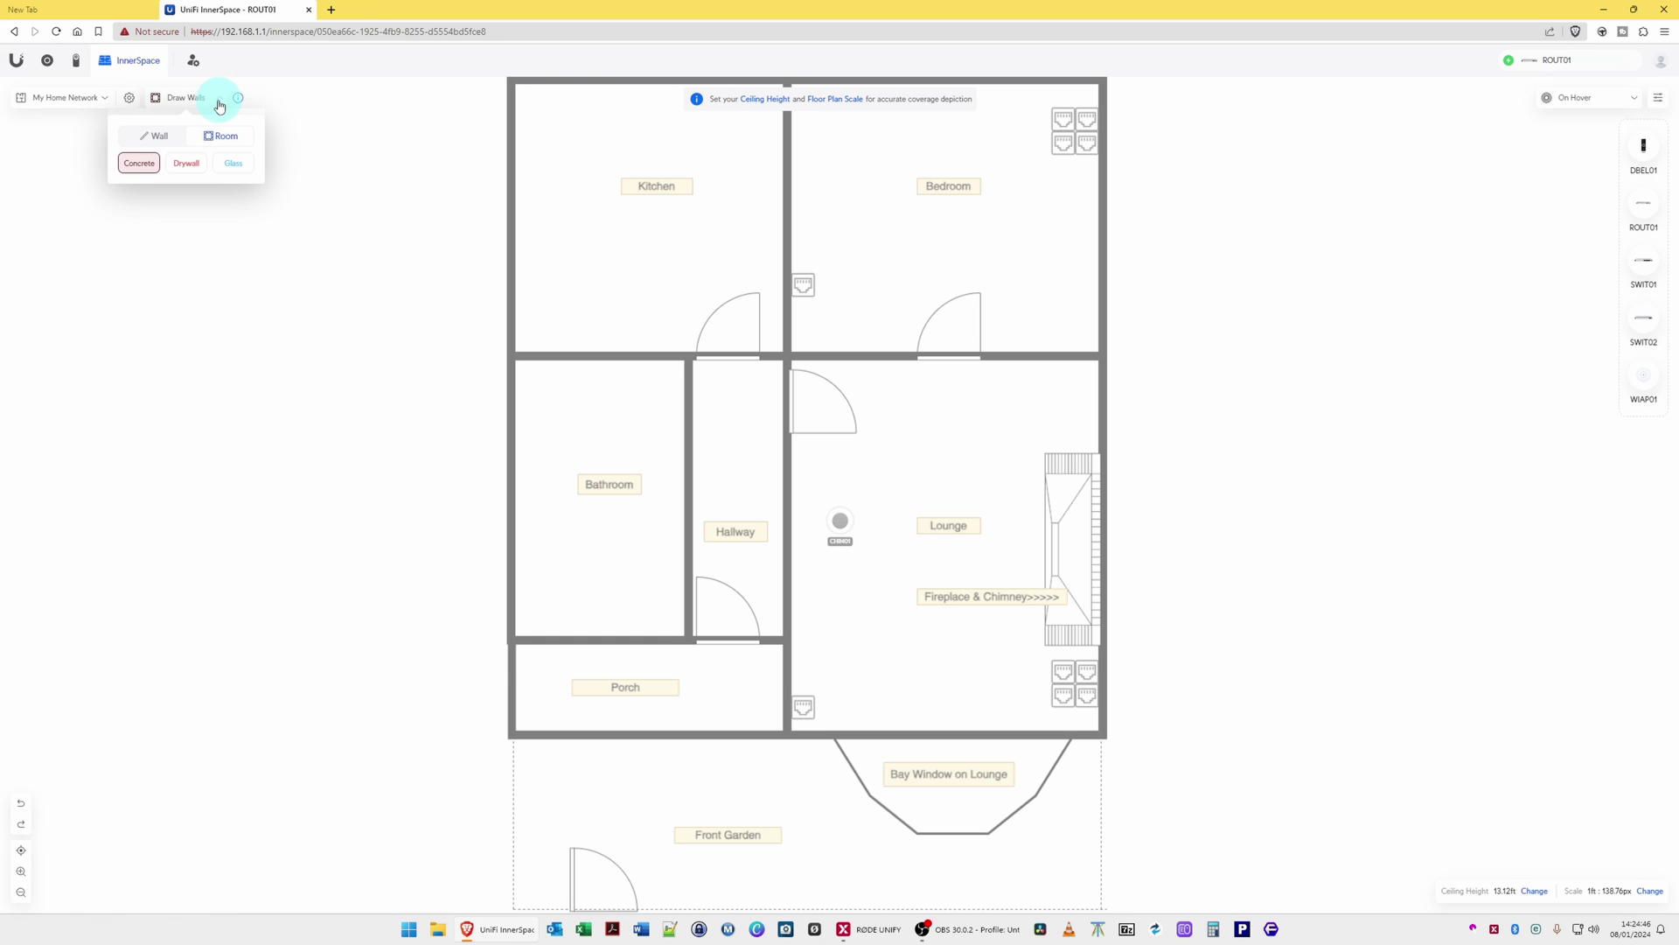
click(158, 136)
click(224, 105)
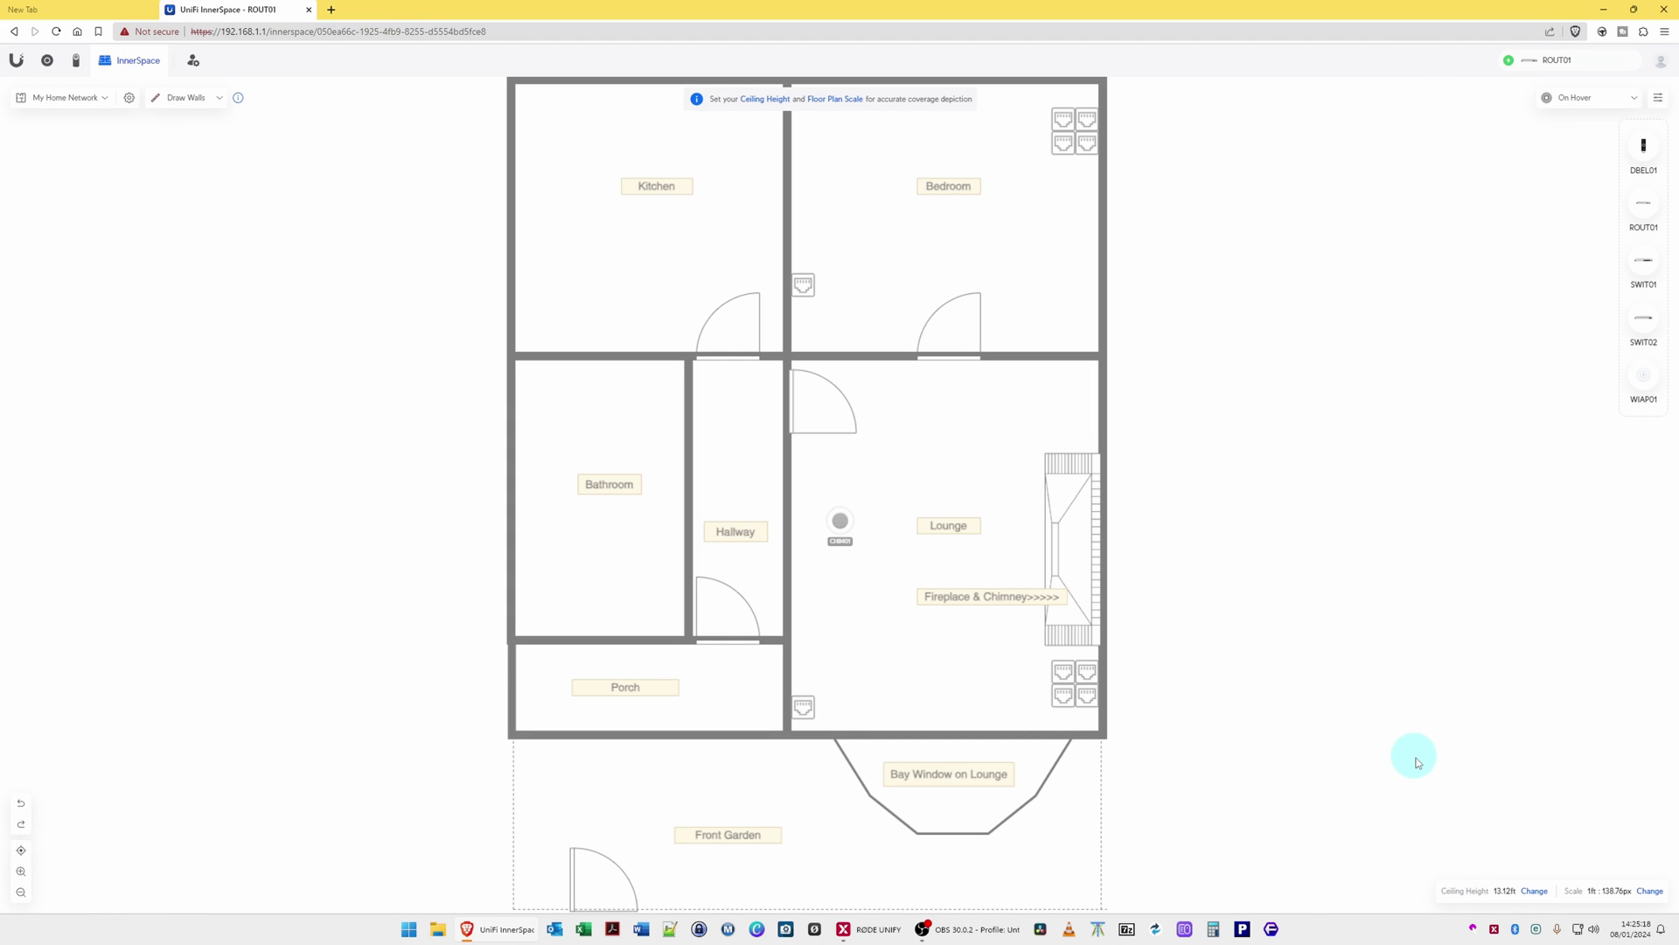
Set the ceiling height to 8 ft
click(1537, 893)
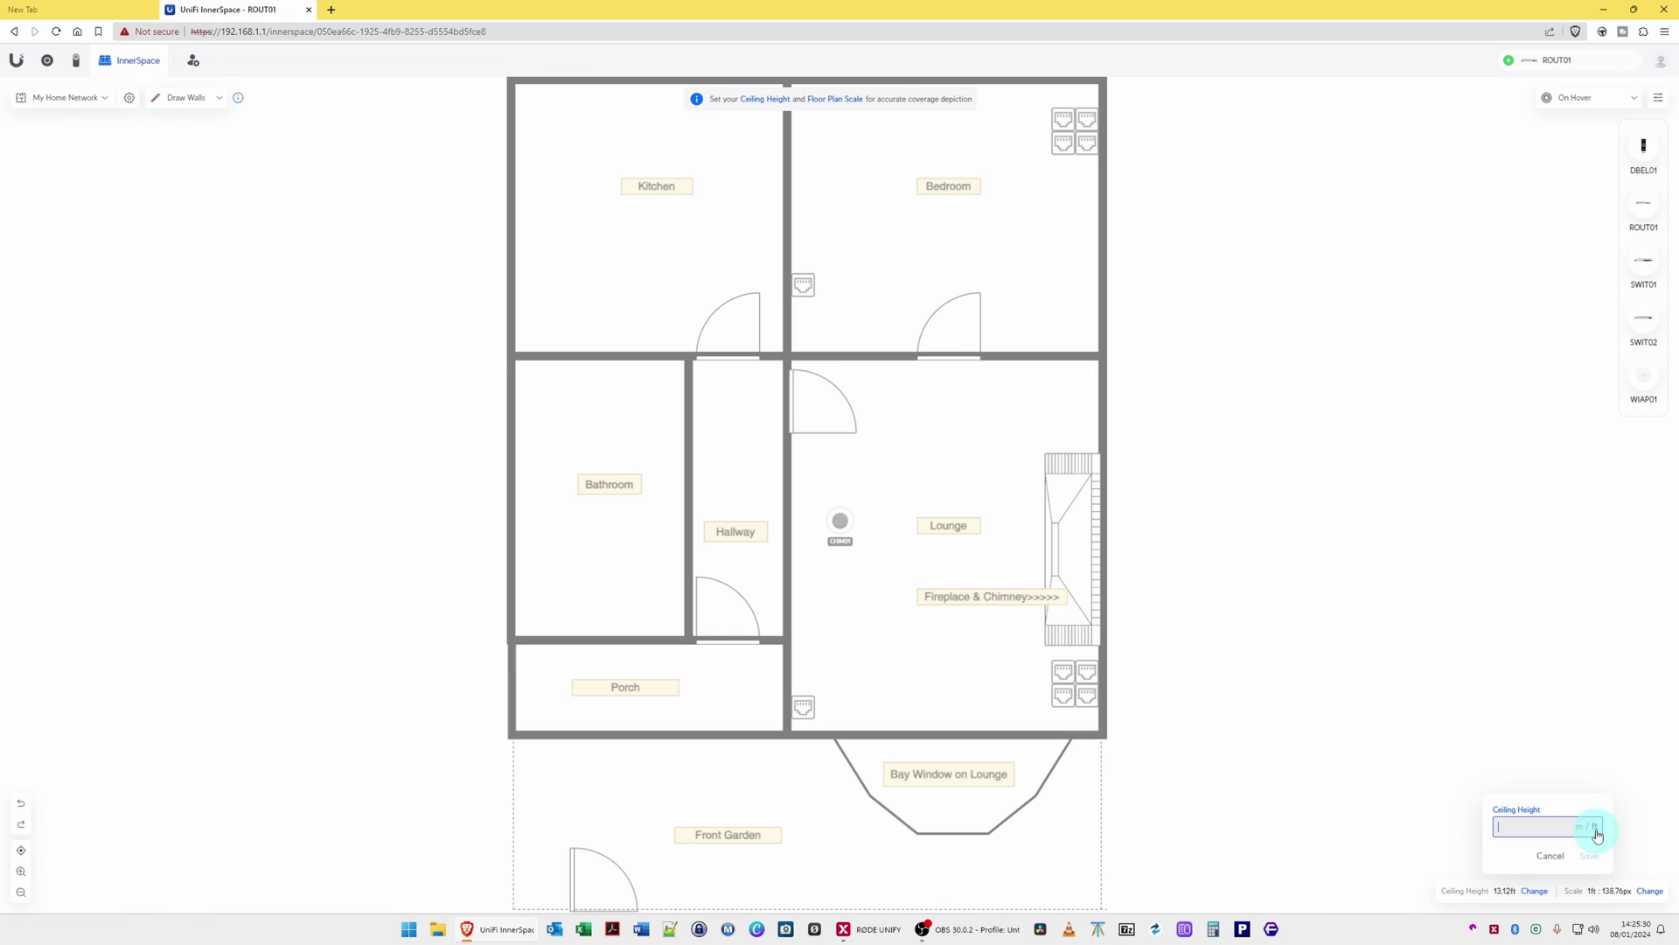
click(1508, 828)
click(1591, 858)
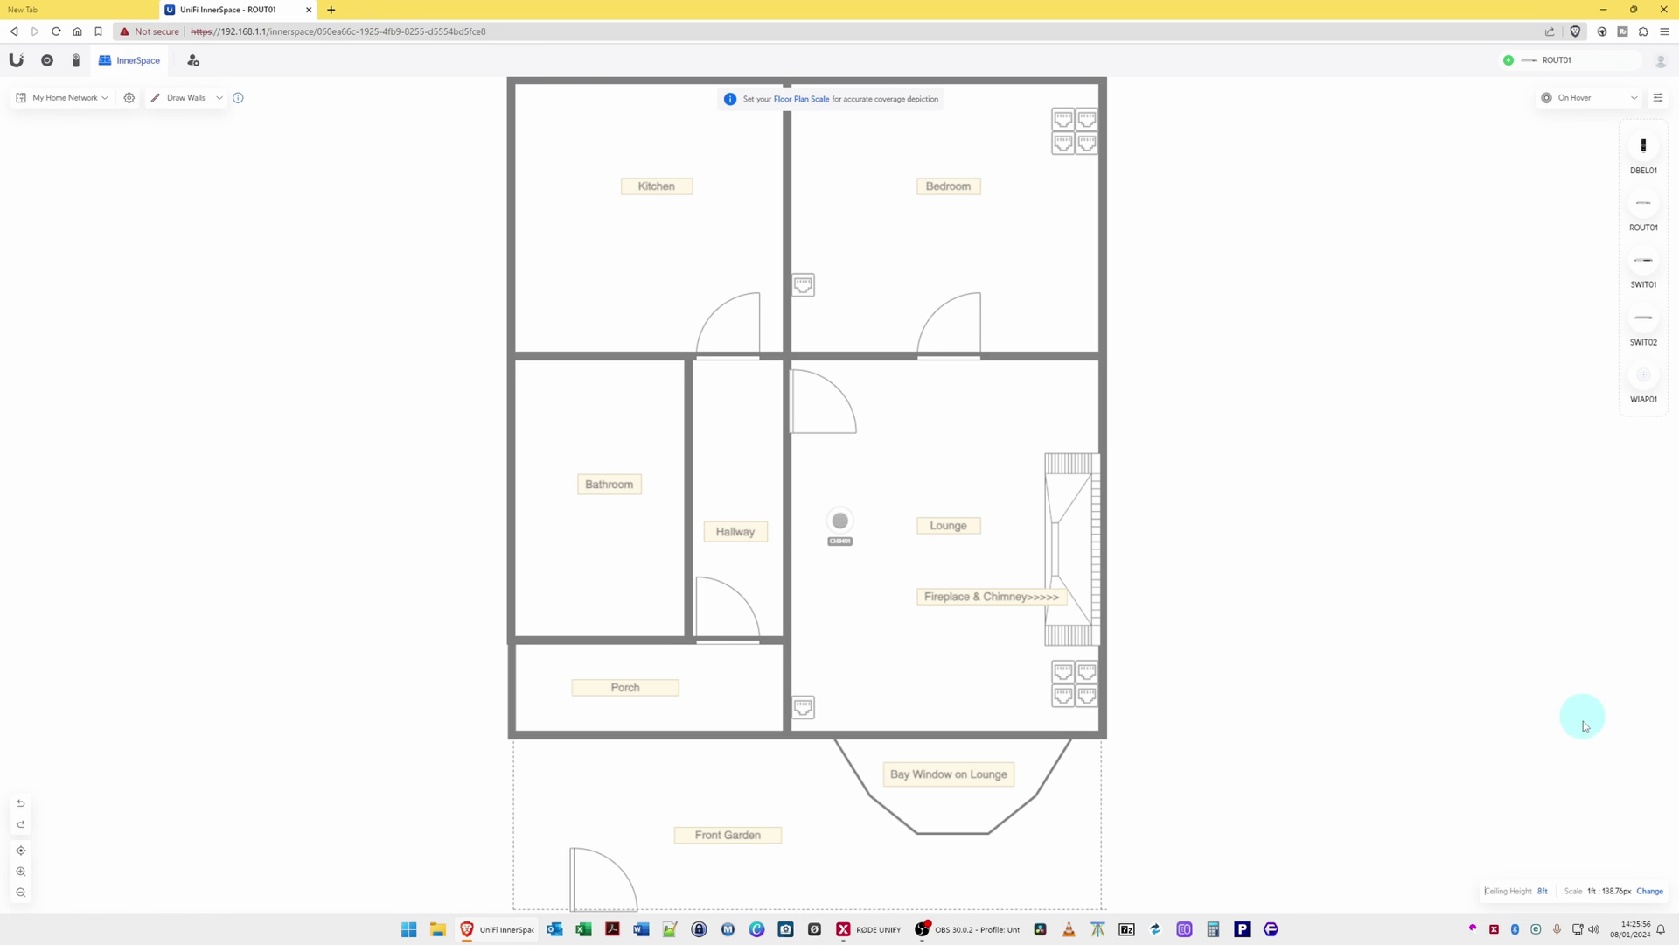
Draw a scale line from the plan's top-right corner to the bedroom wall junction, length 8 ft
click(1648, 890)
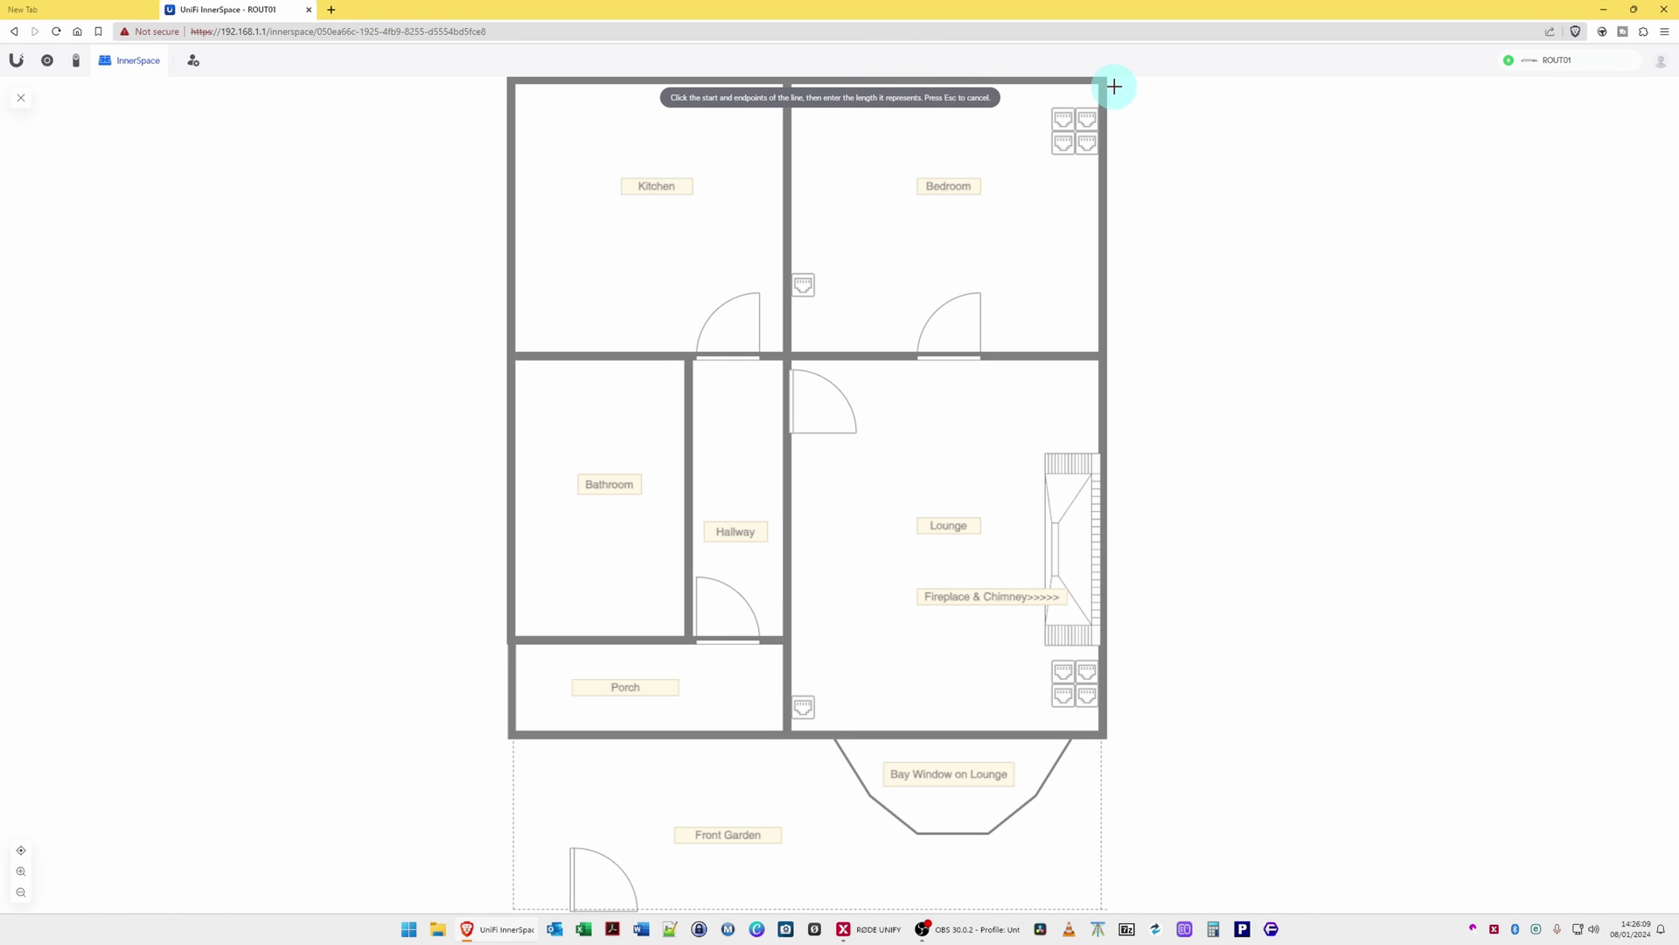
drag(1113, 87, 1116, 96)
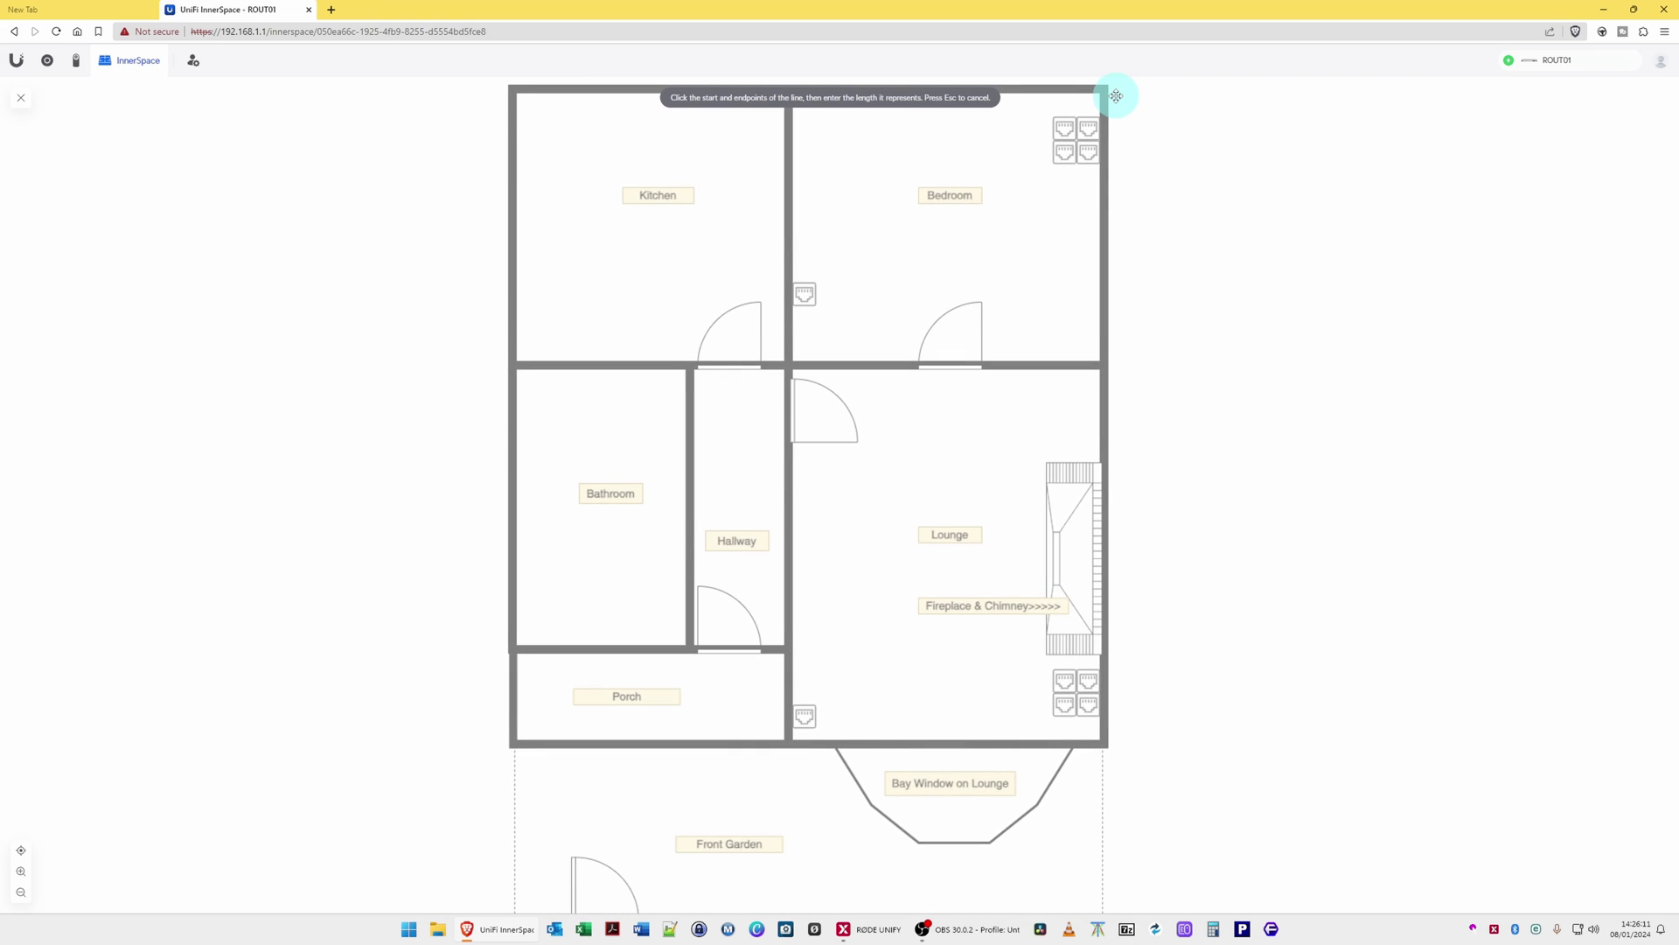
click(1115, 96)
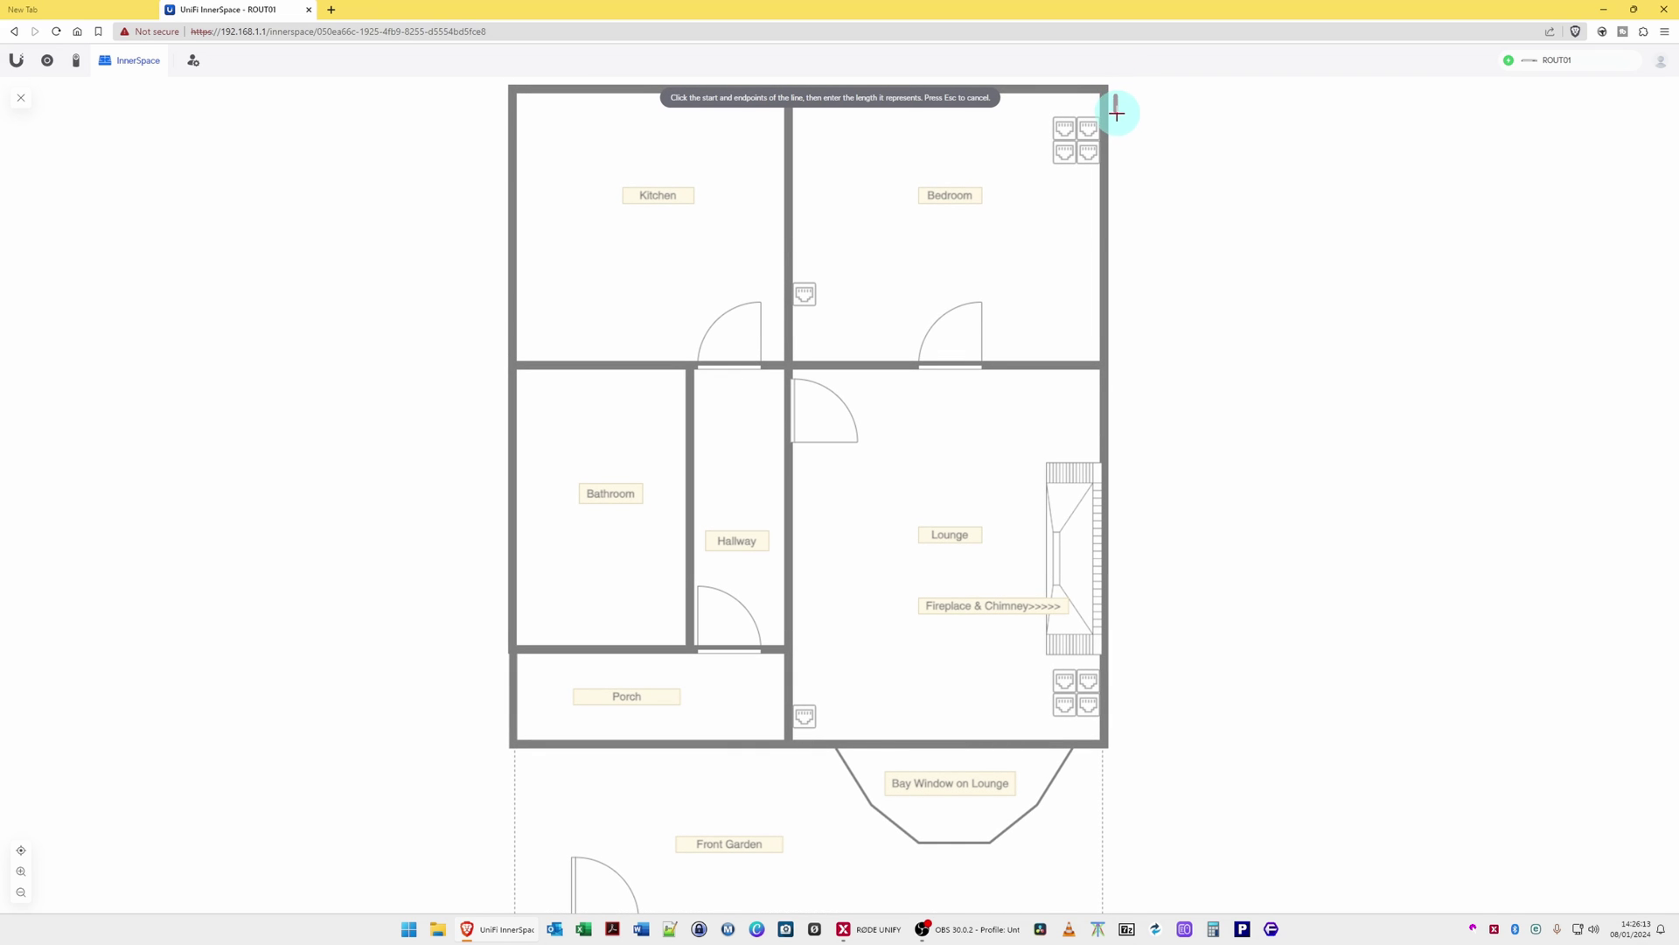
click(1113, 358)
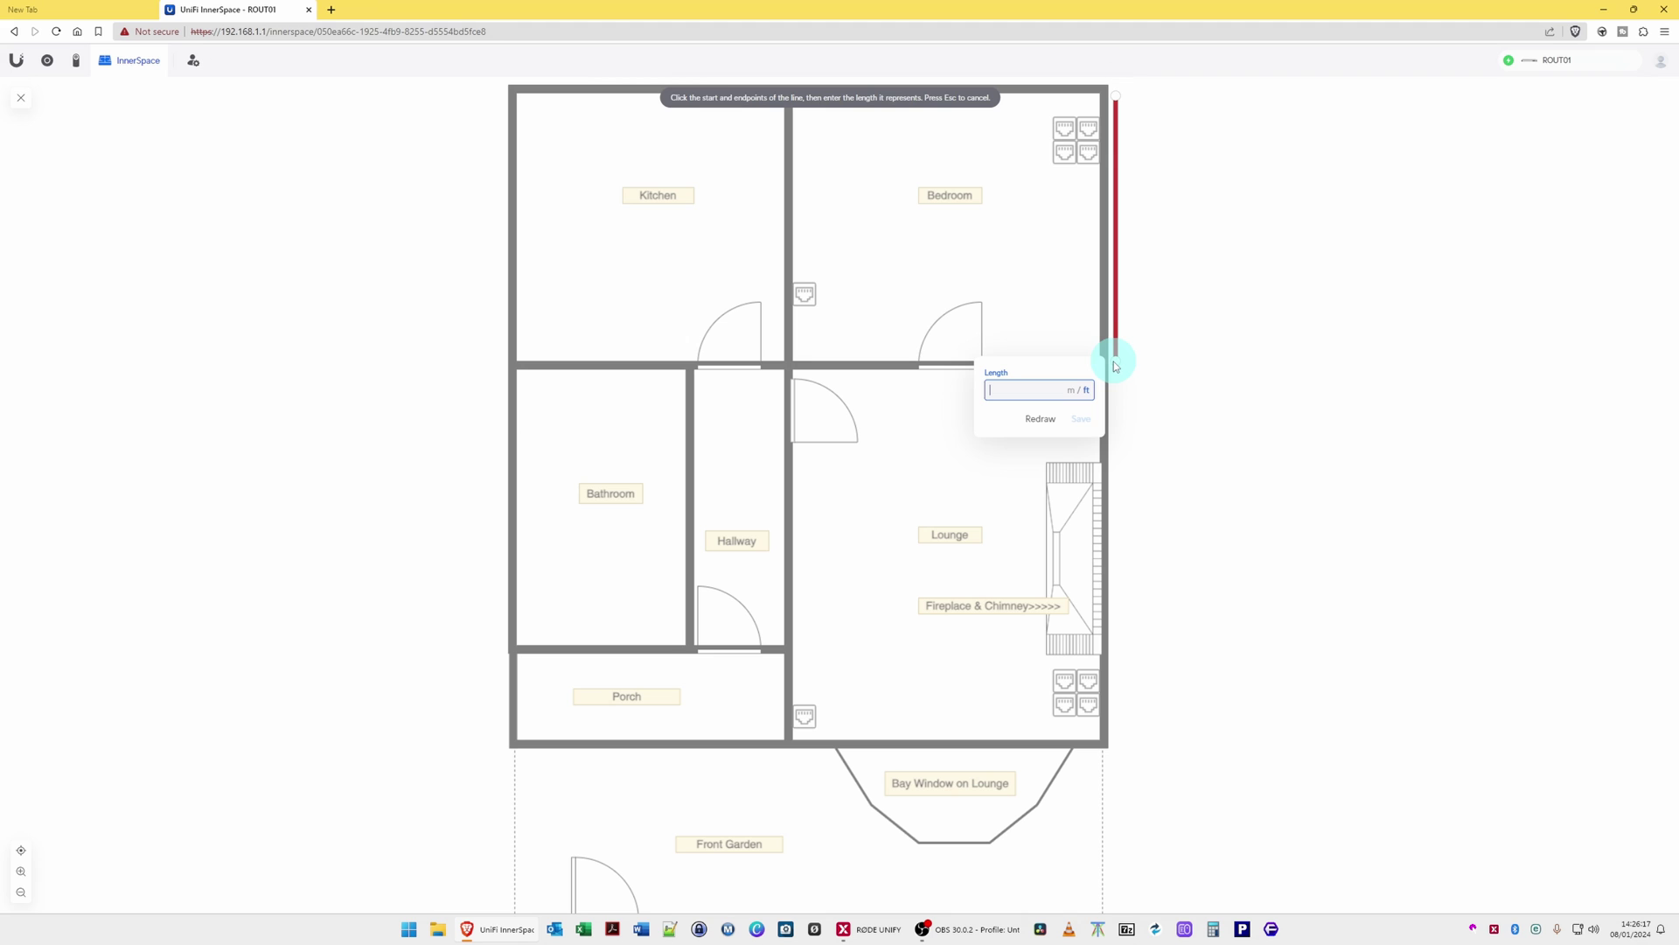
click(993, 391)
text(8)
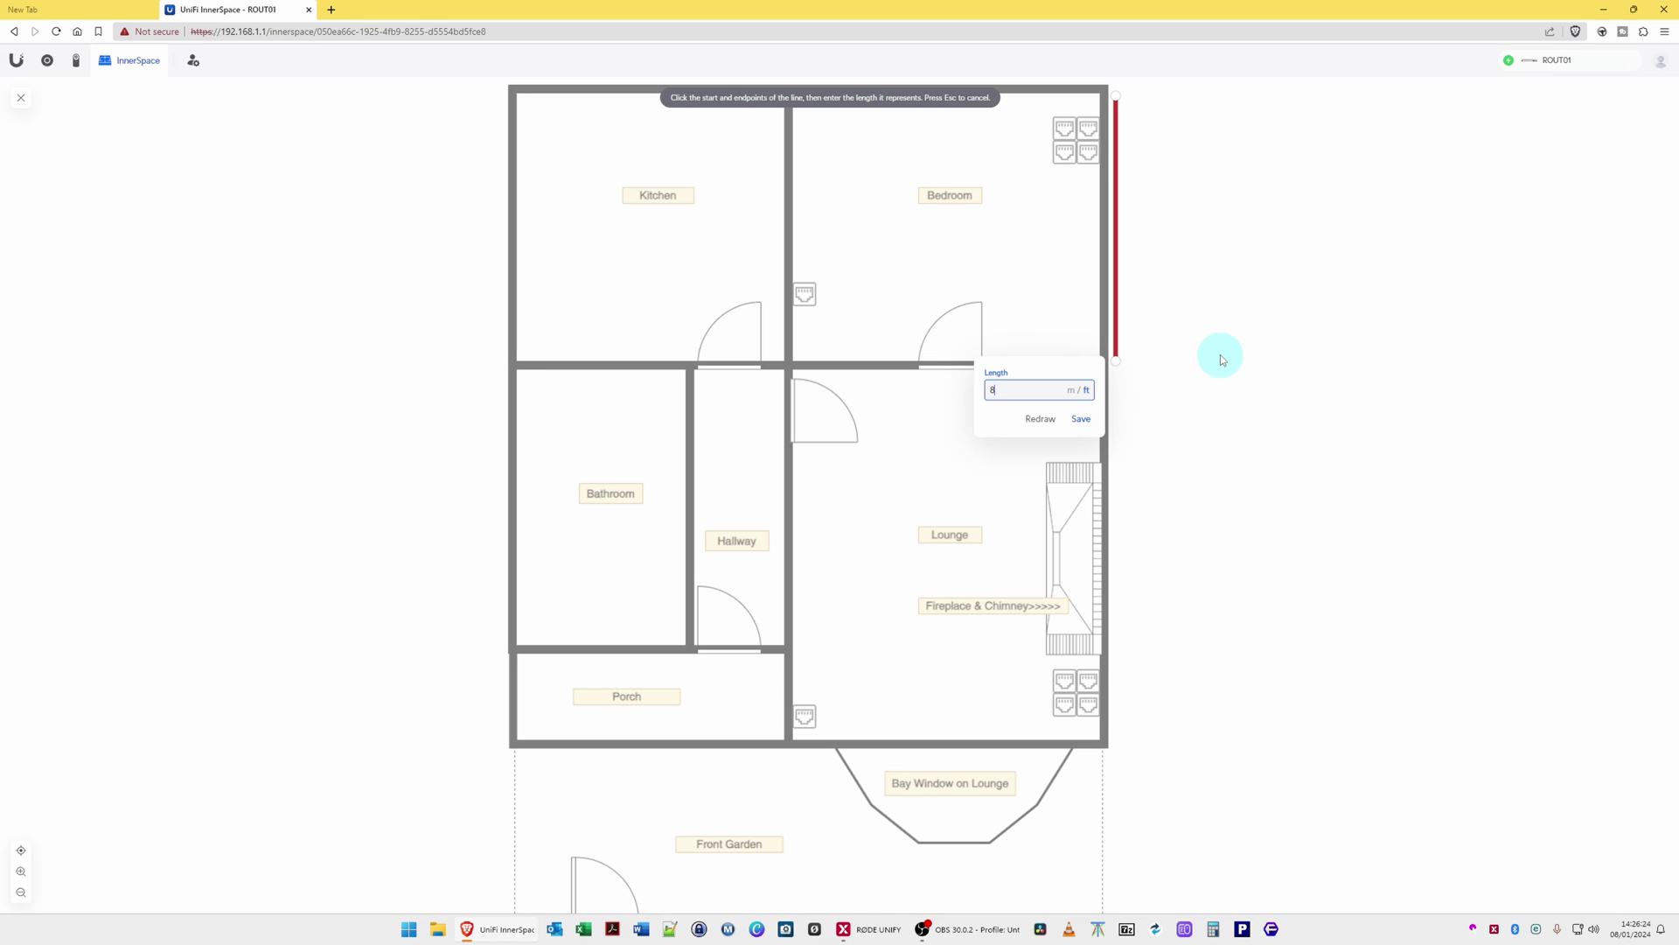
click(1079, 420)
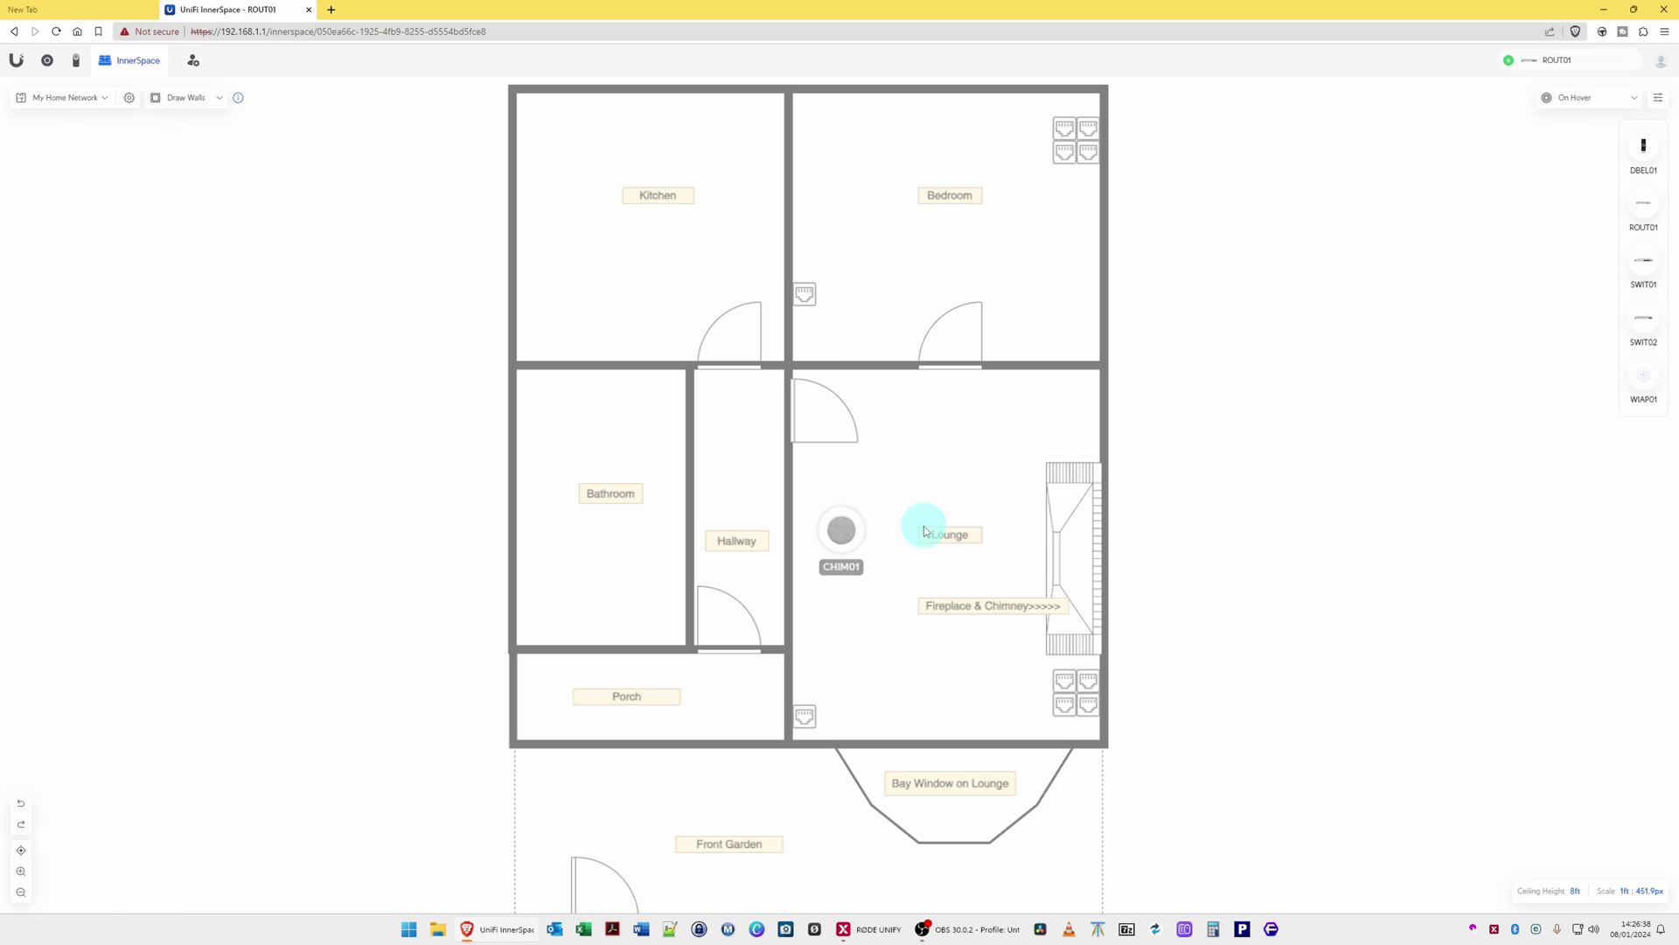
mouse_move(1648, 146)
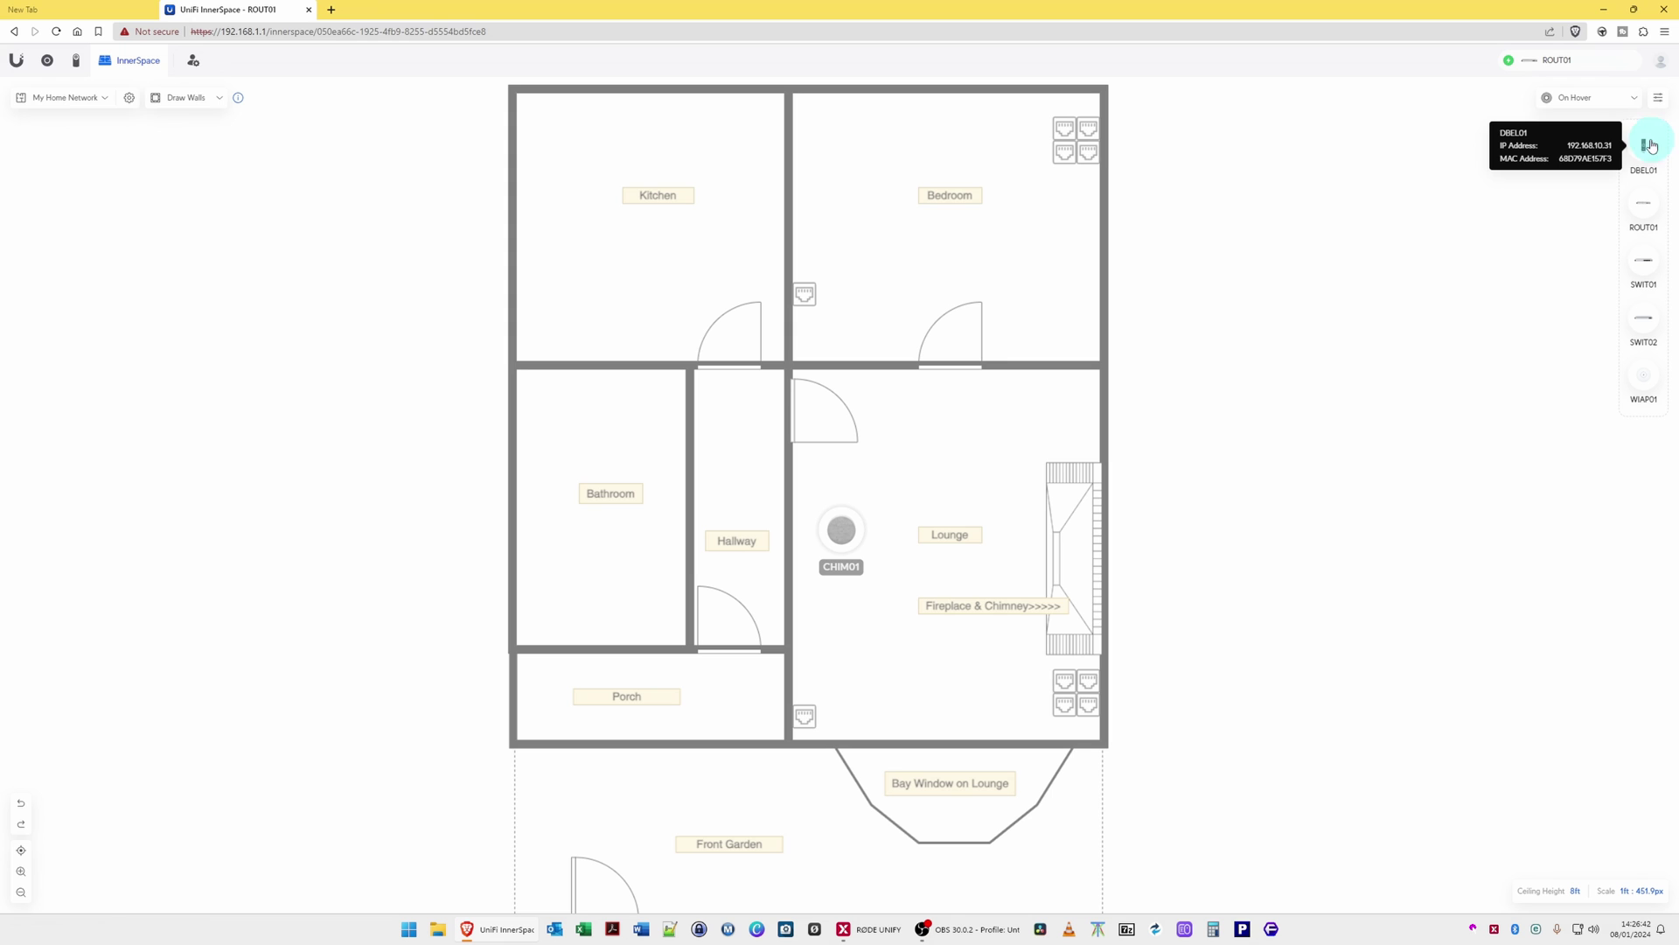
Place DBEL01 by the porch facing the garden, and add WIAP01 to show coverage
drag(1646, 148, 780, 667)
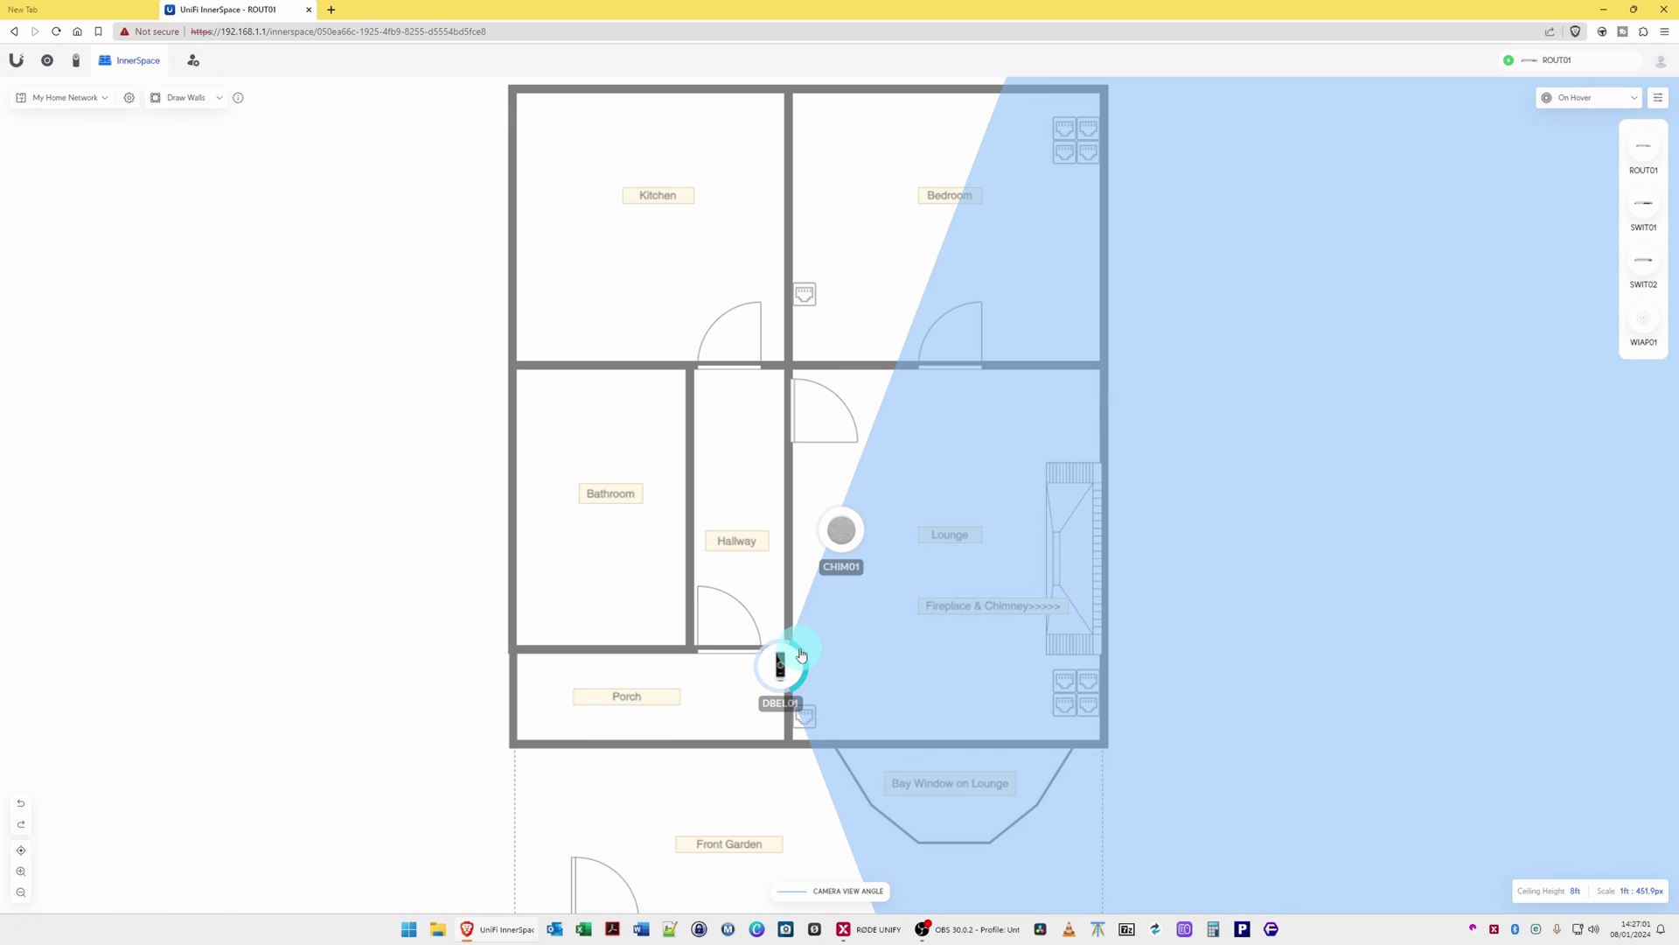
drag(793, 695, 773, 699)
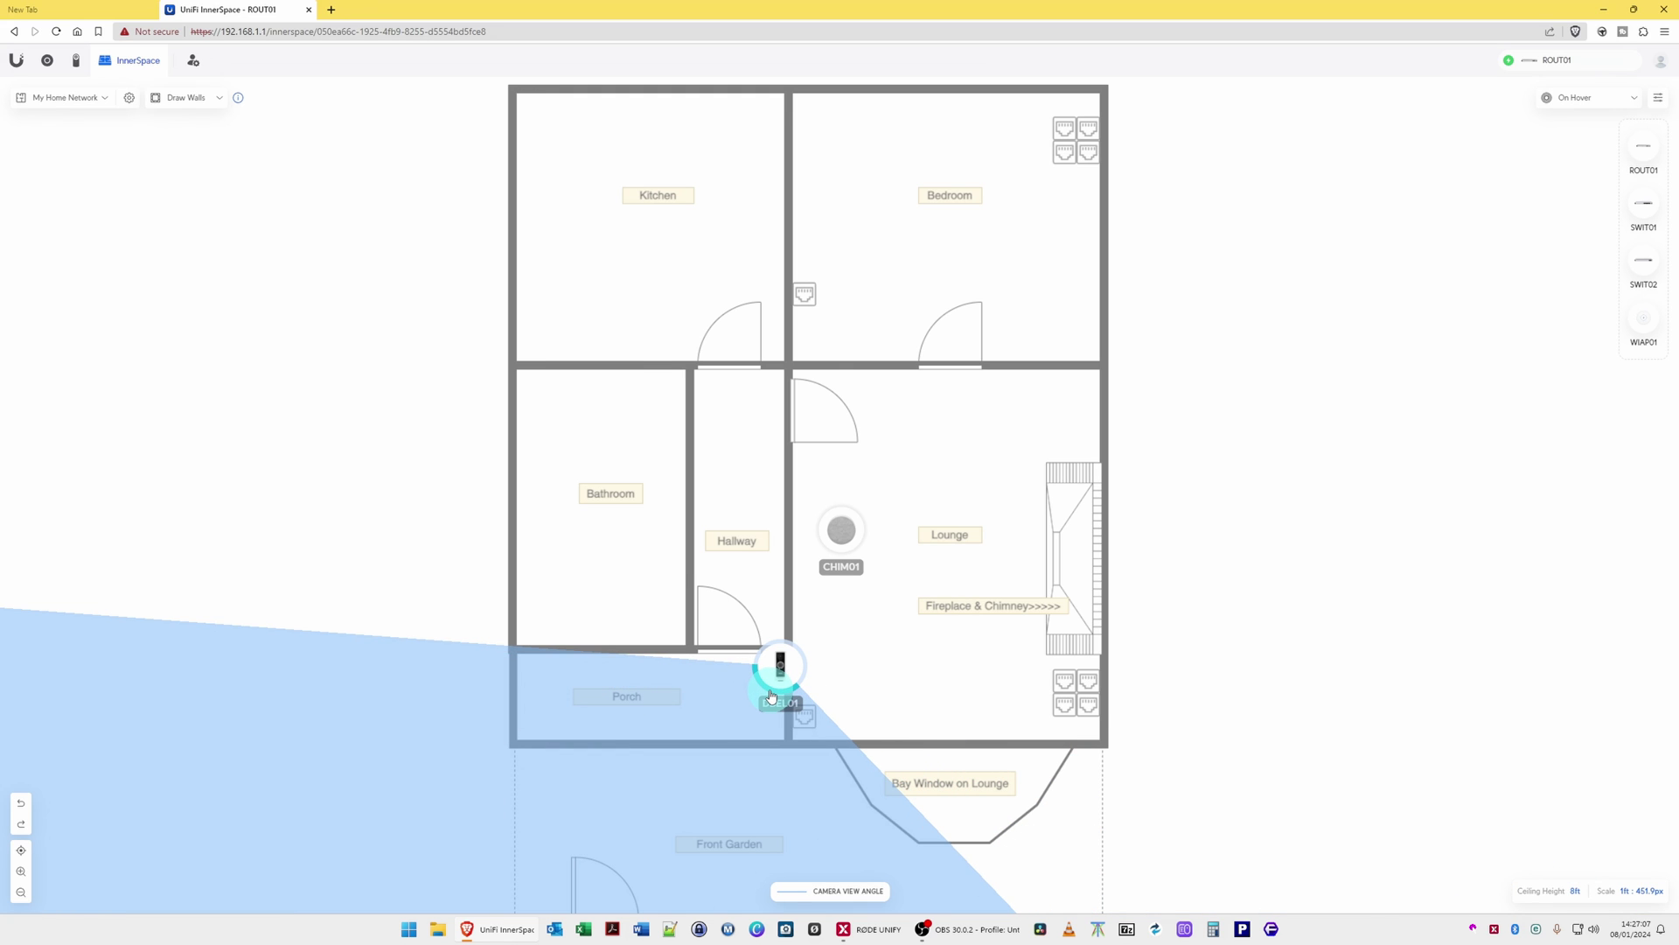
drag(773, 700, 777, 683)
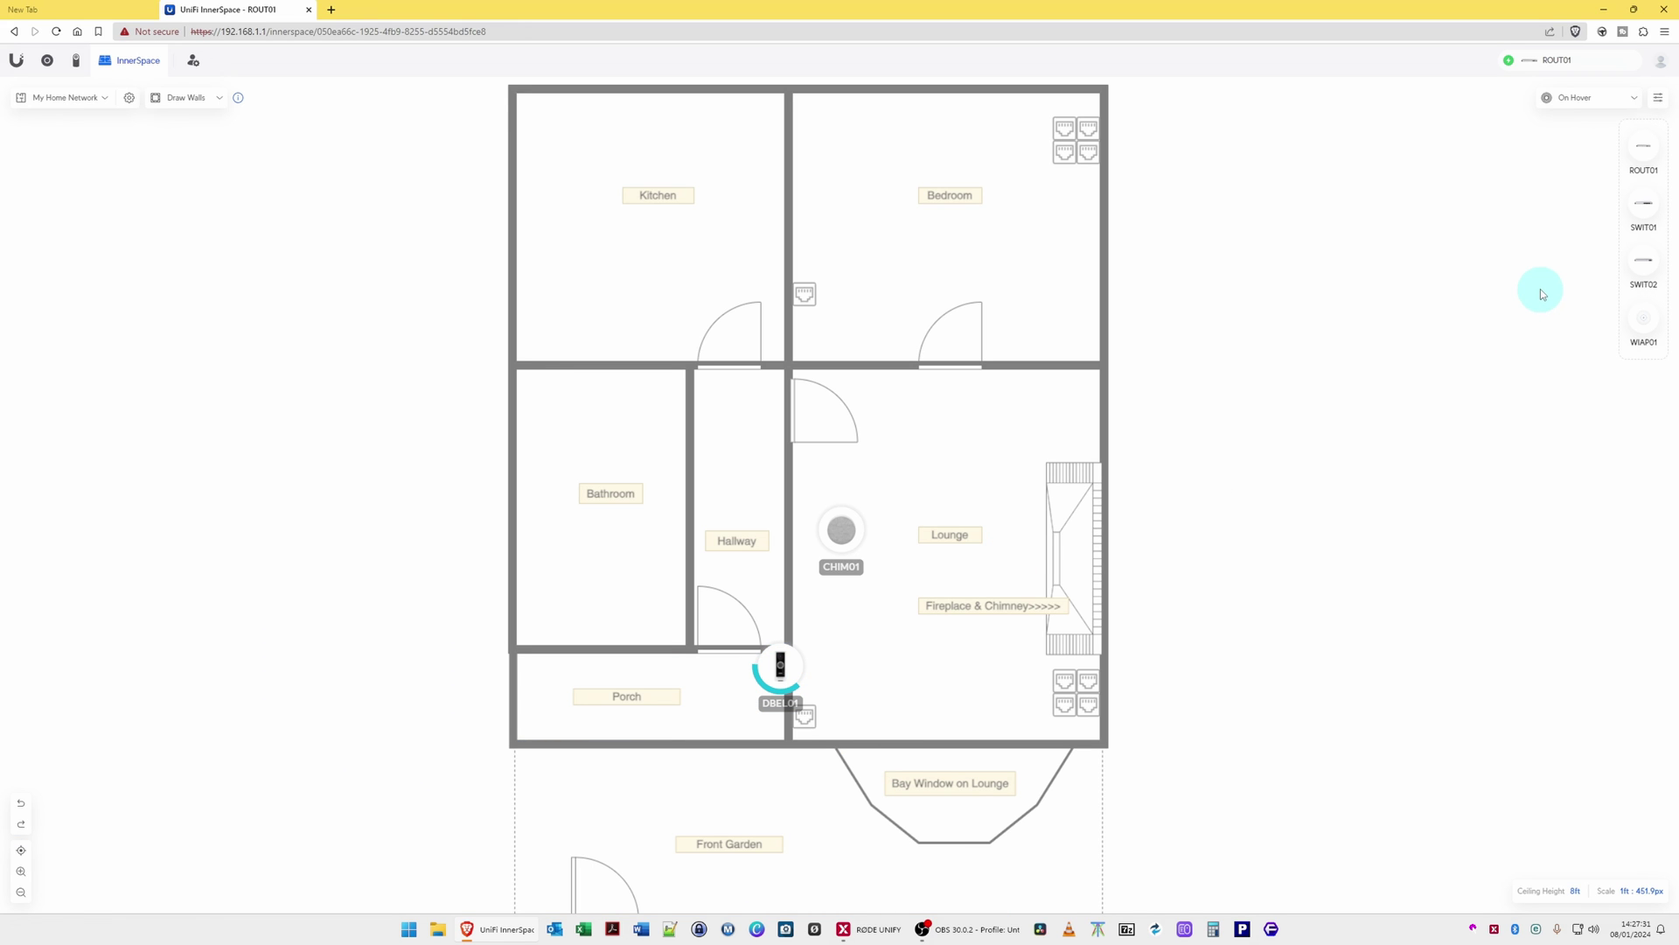
drag(1644, 320, 1293, 374)
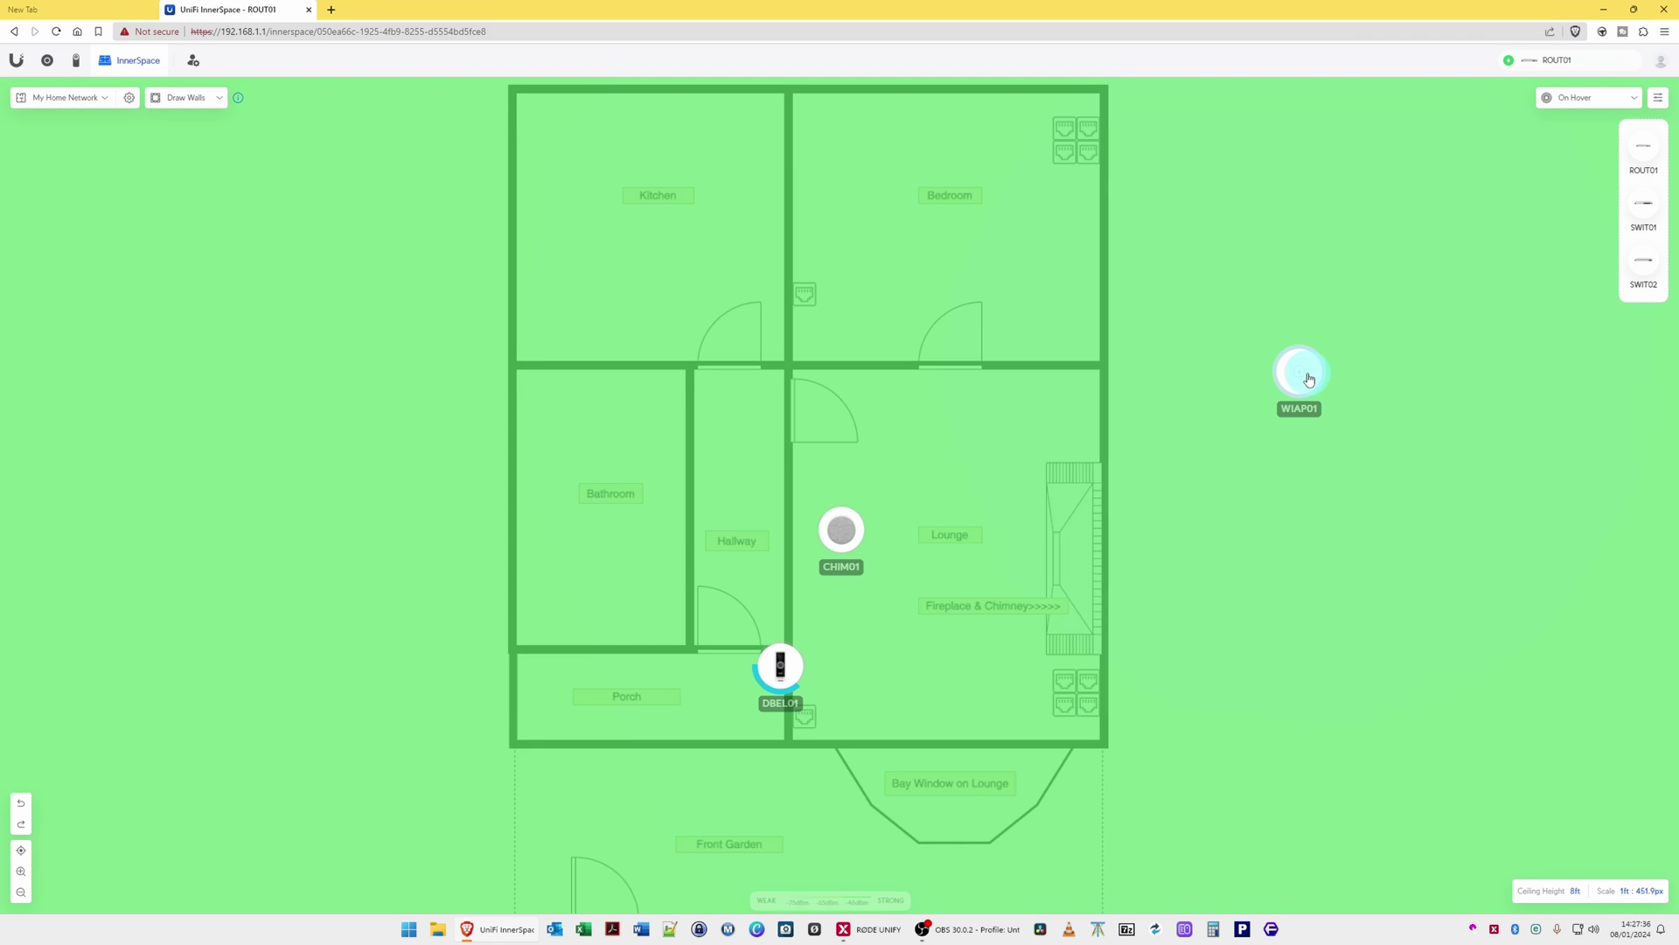
Place WIAP01 in the hallway, then stack ROUT01, SWIT01 and SWIT02 on the lounge's right wall
mouse_move(1296, 375)
mouse_down()
mouse_move(753, 566)
mouse_move(736, 516)
mouse_move(736, 565)
mouse_up()
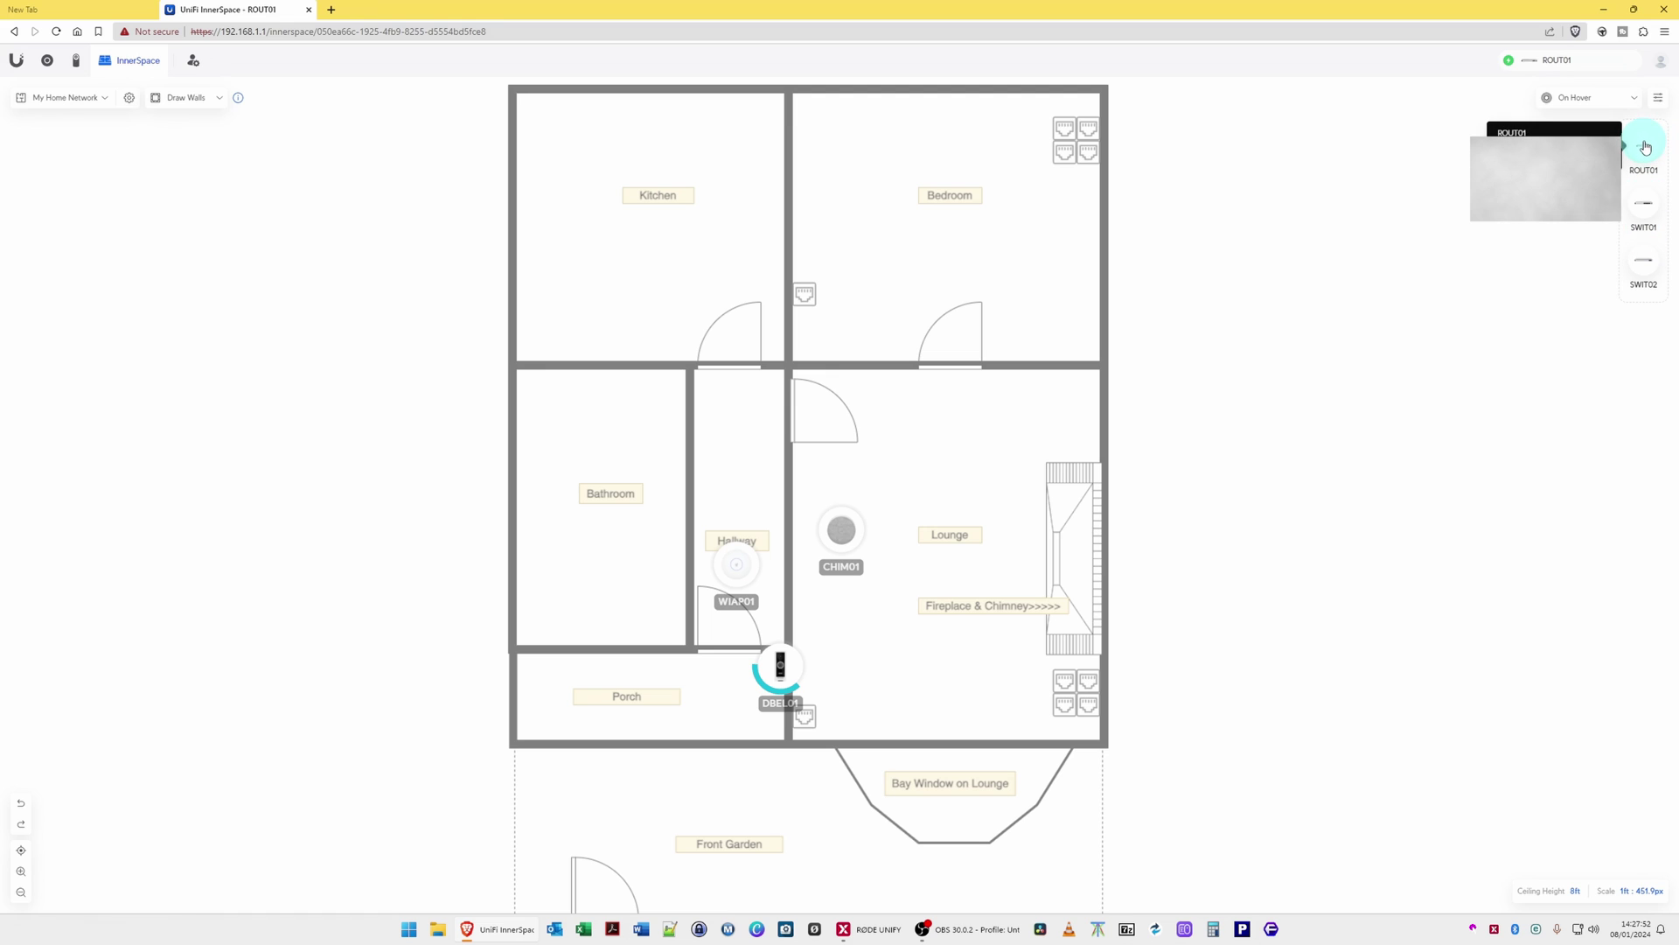
mouse_move(1645, 148)
mouse_down()
mouse_move(1425, 281)
mouse_move(1077, 380)
mouse_up()
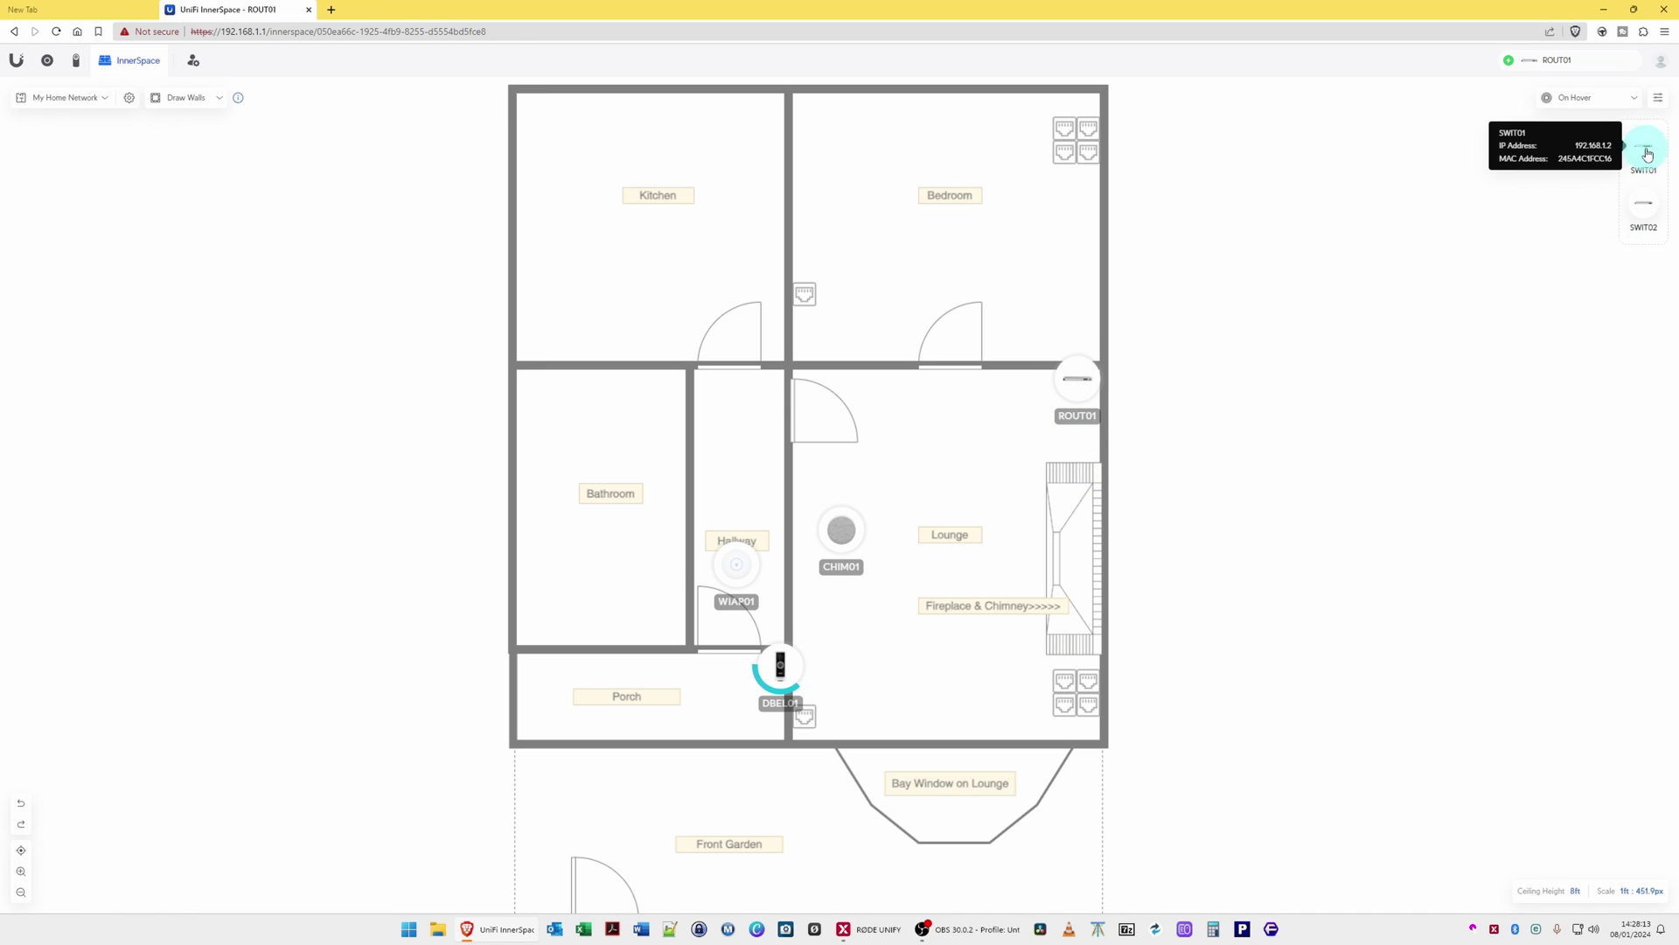
mouse_move(1646, 152)
drag(1650, 152, 1076, 399)
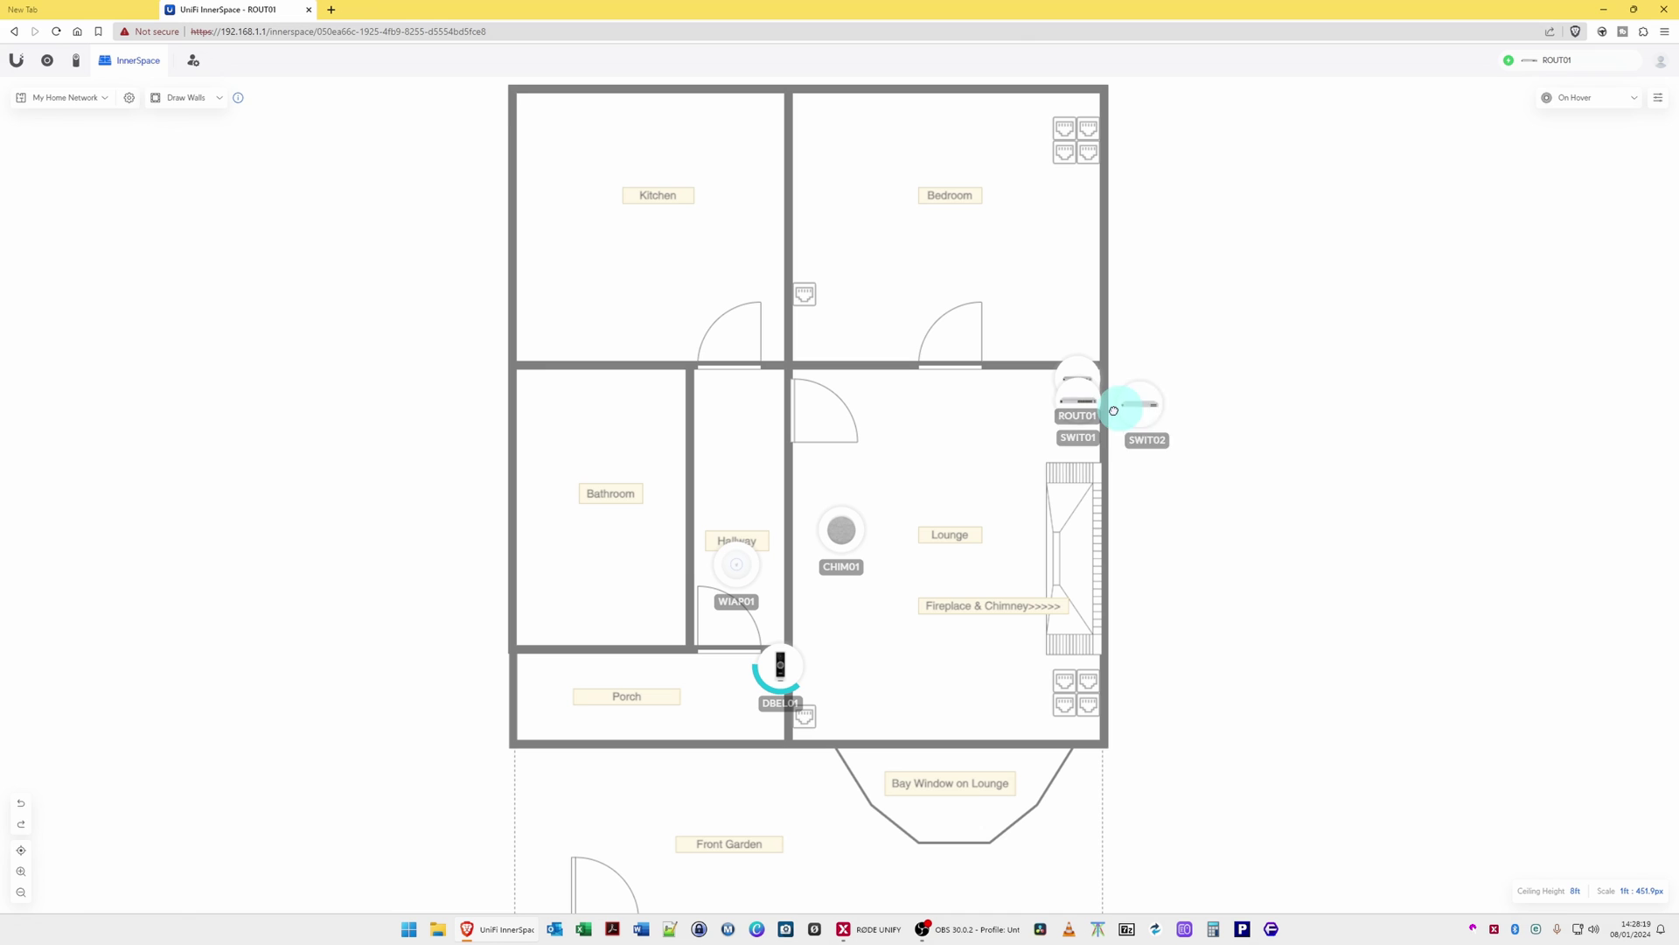
drag(1114, 410, 1080, 447)
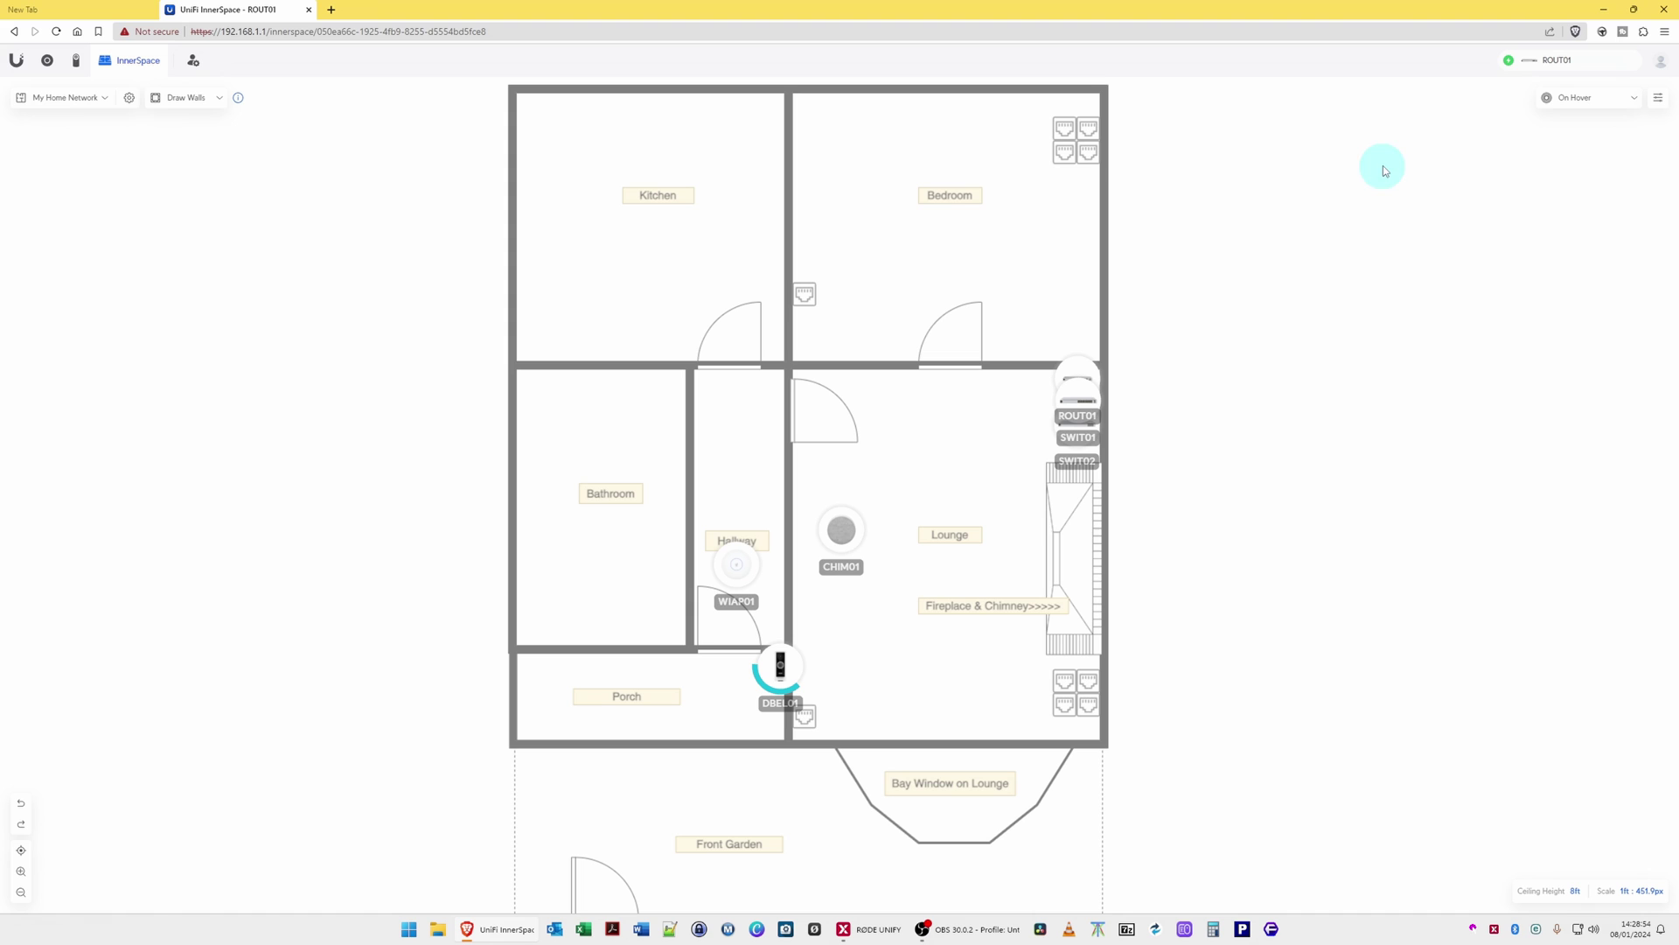
Show WiFi coverage across the floor plan from the coverage dropdown
click(1637, 105)
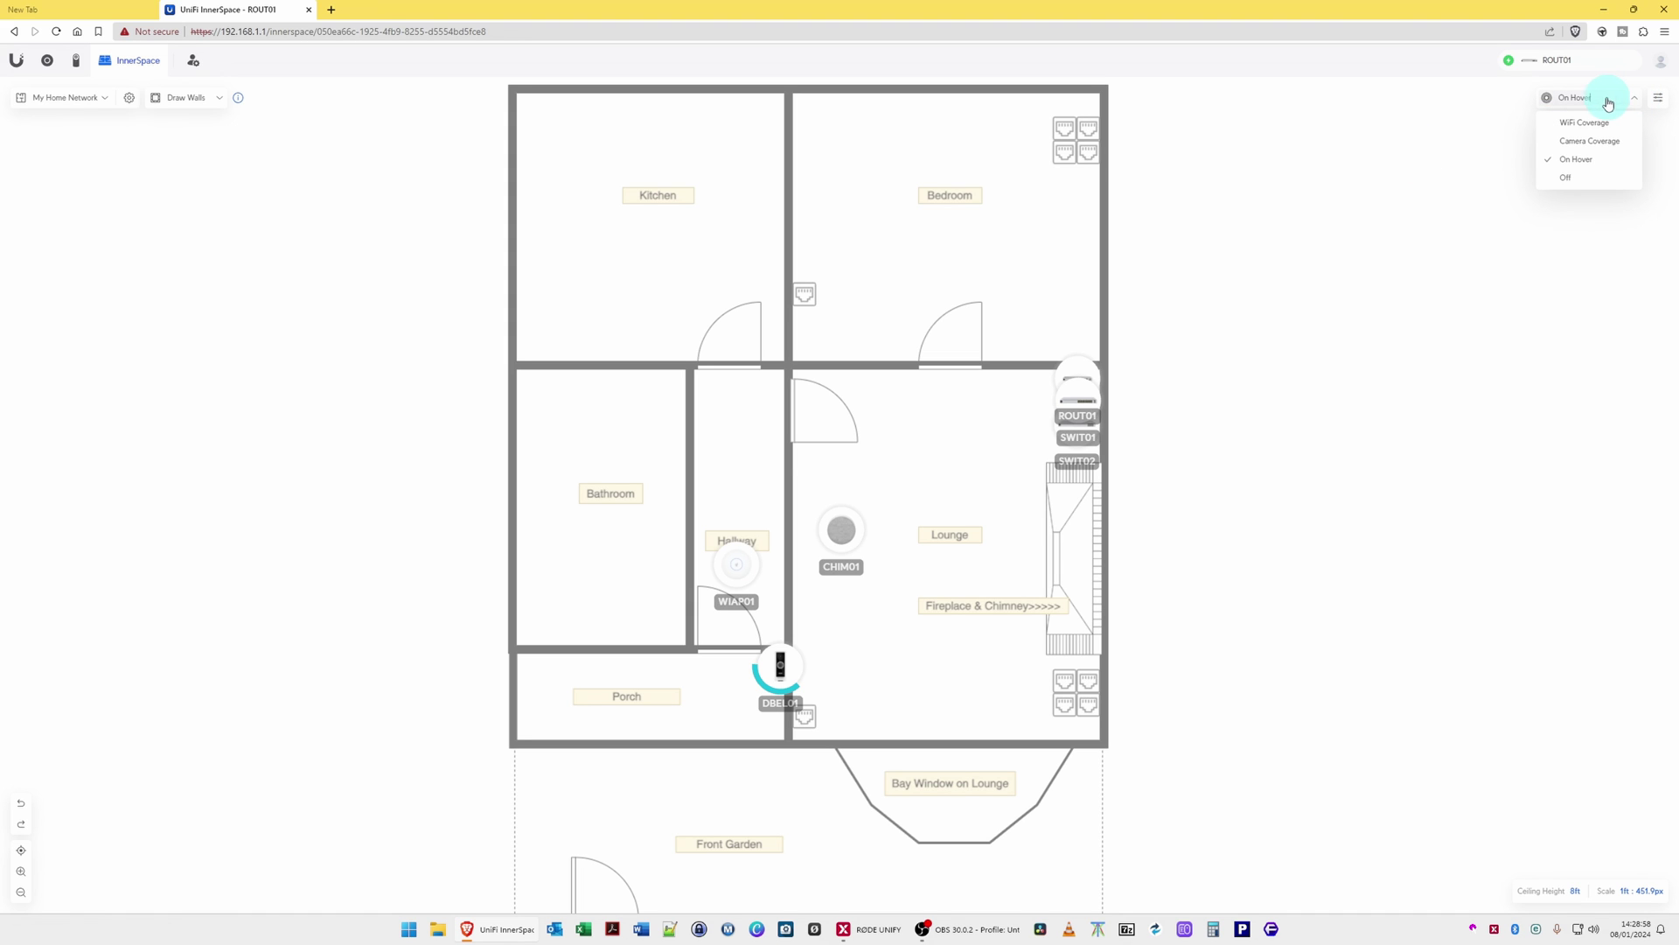
click(1580, 160)
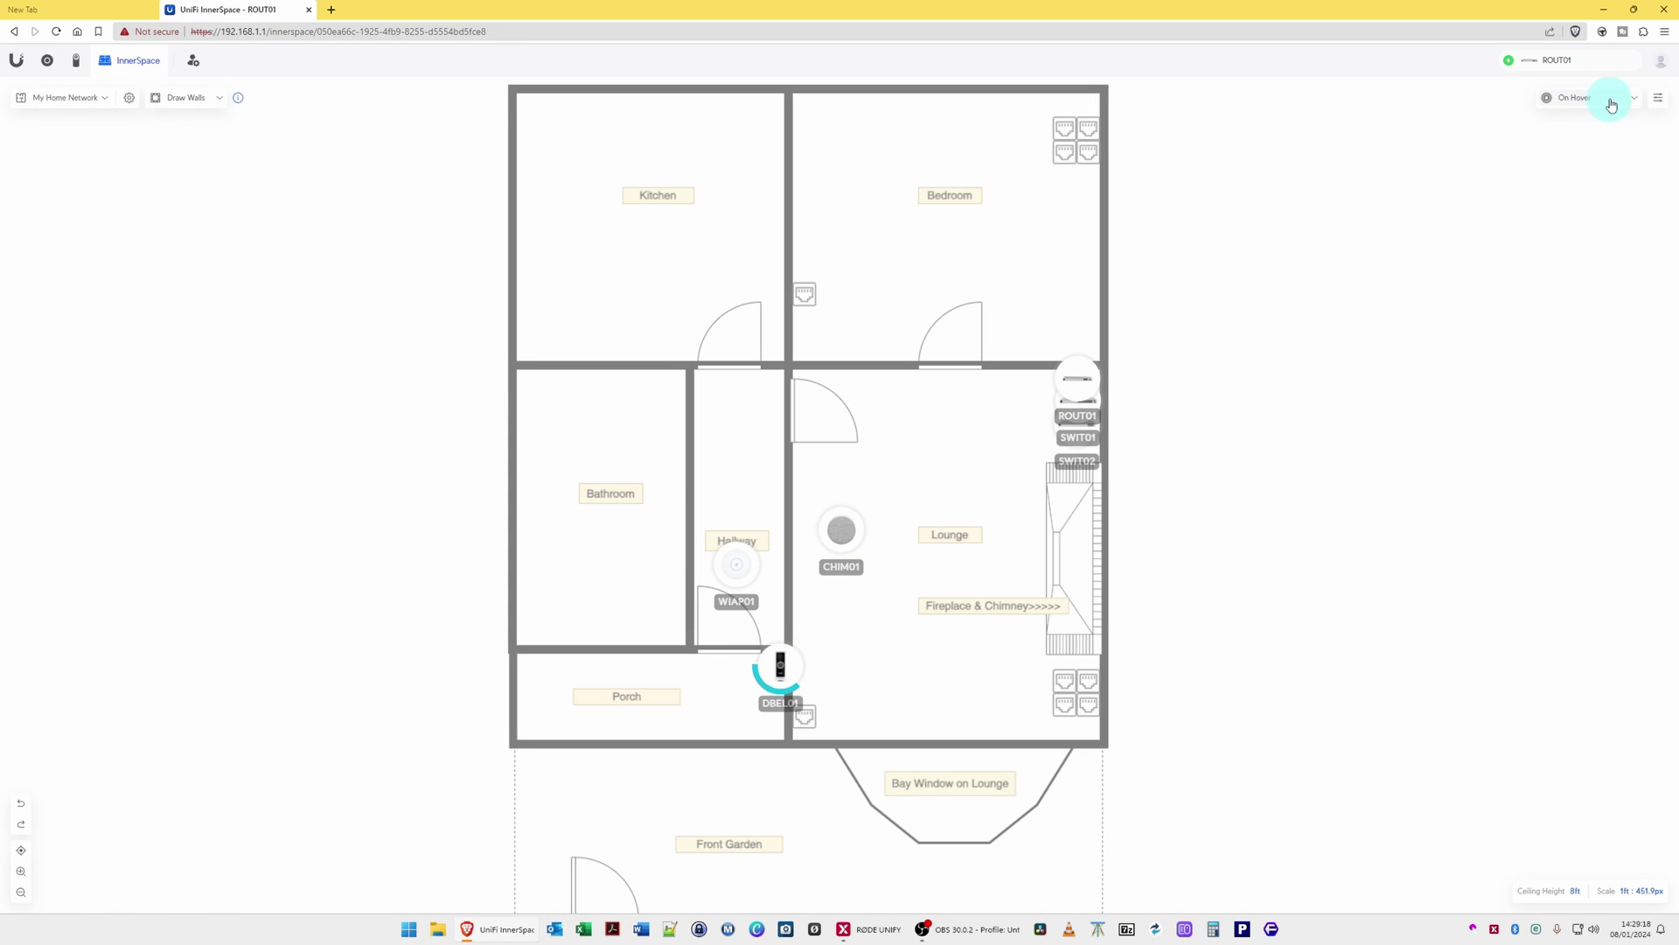
click(1636, 104)
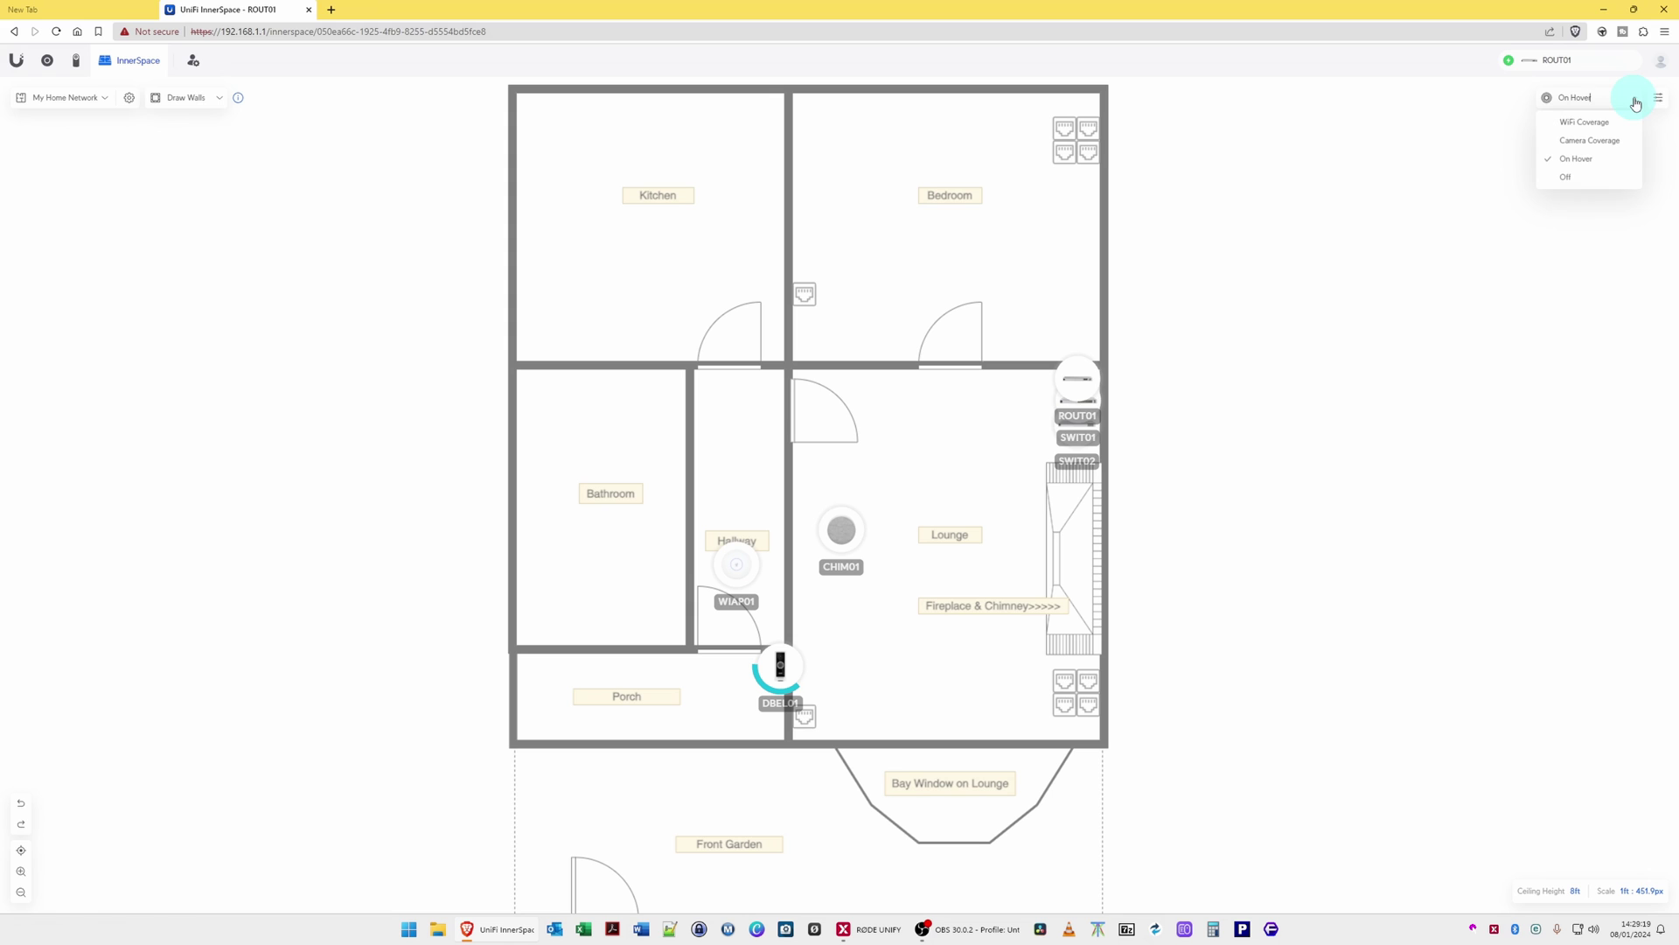
click(1580, 124)
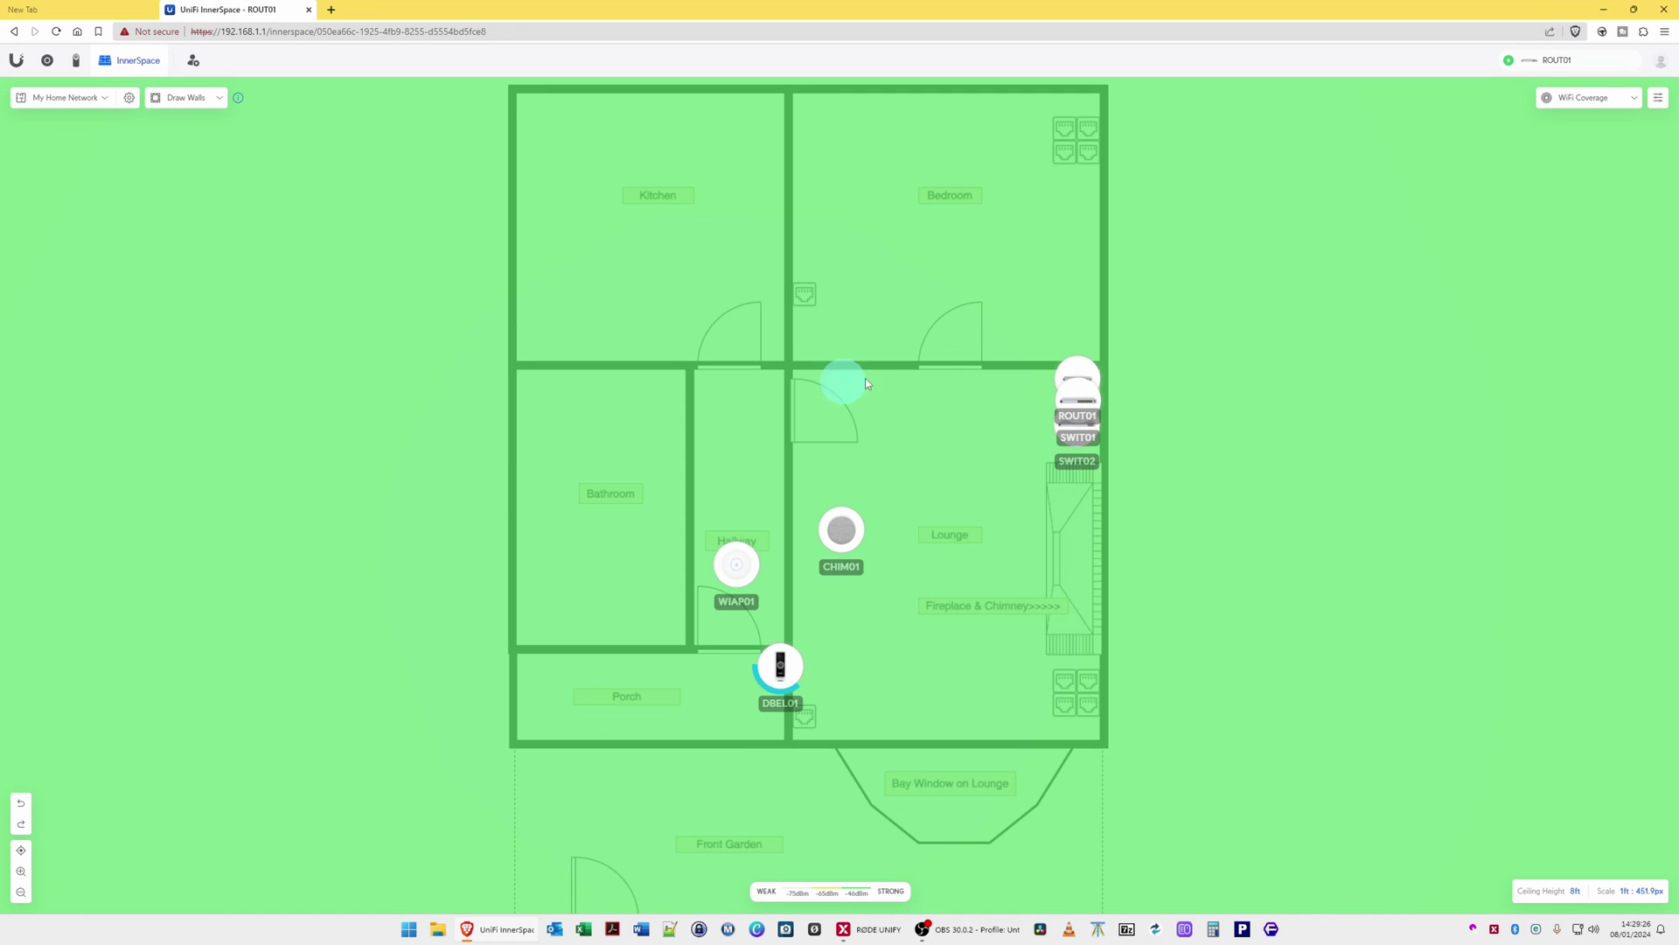
Preview the doorbell camera's view angle, then switch the coverage overlay off
click(1629, 100)
click(1609, 142)
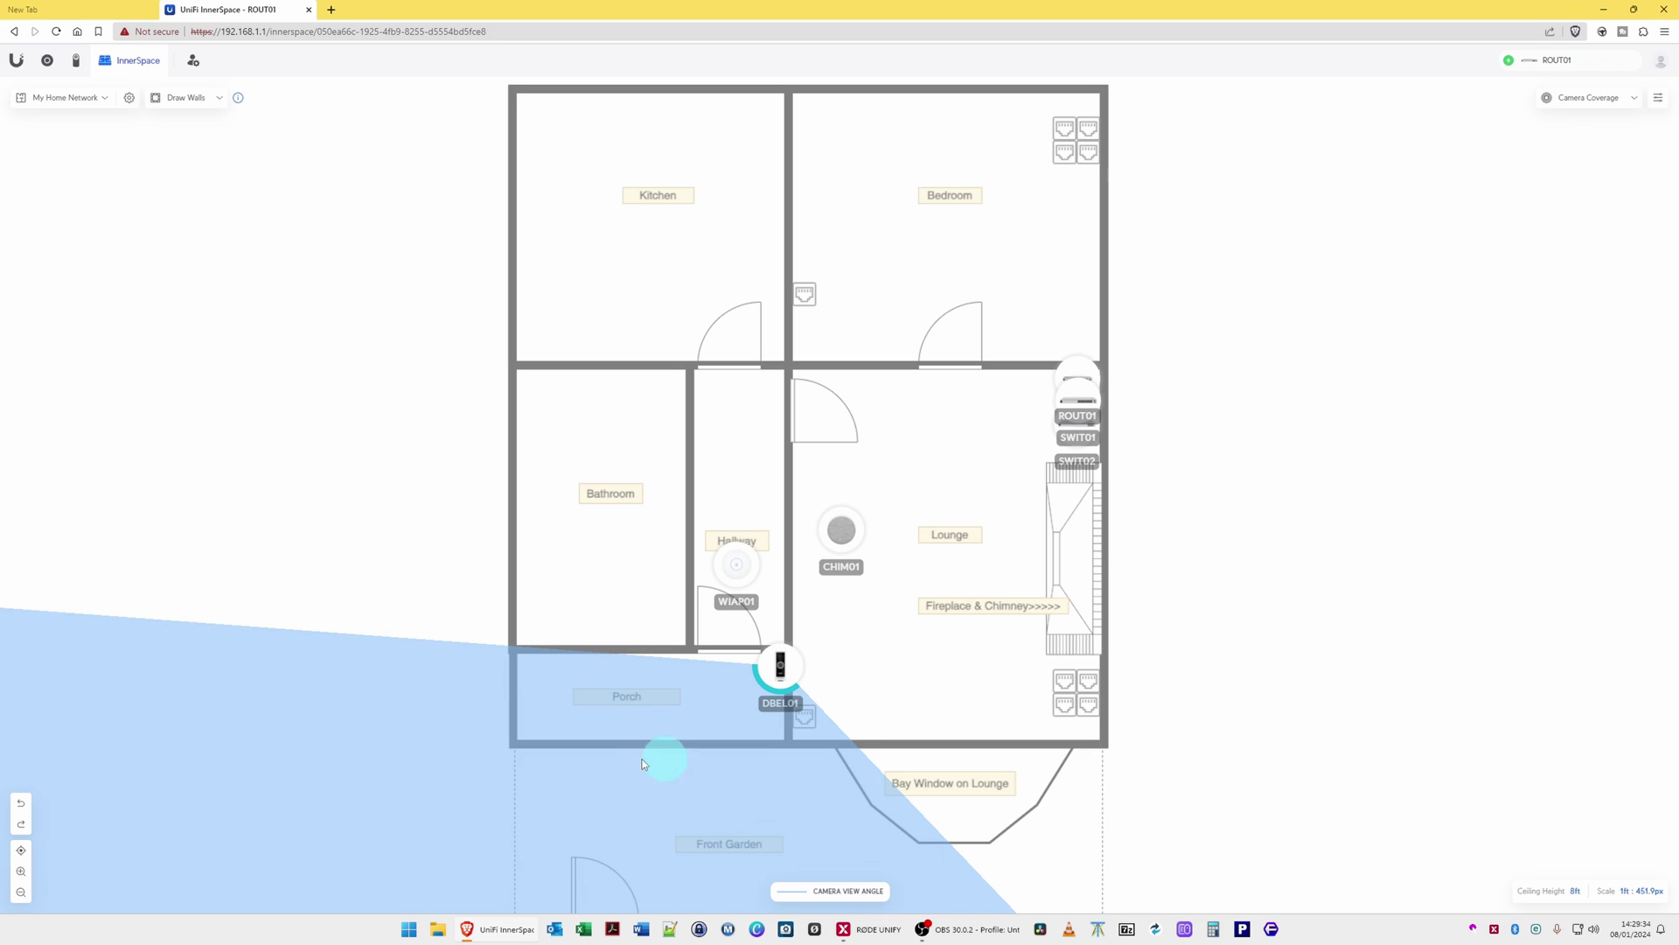
click(1637, 97)
click(1568, 176)
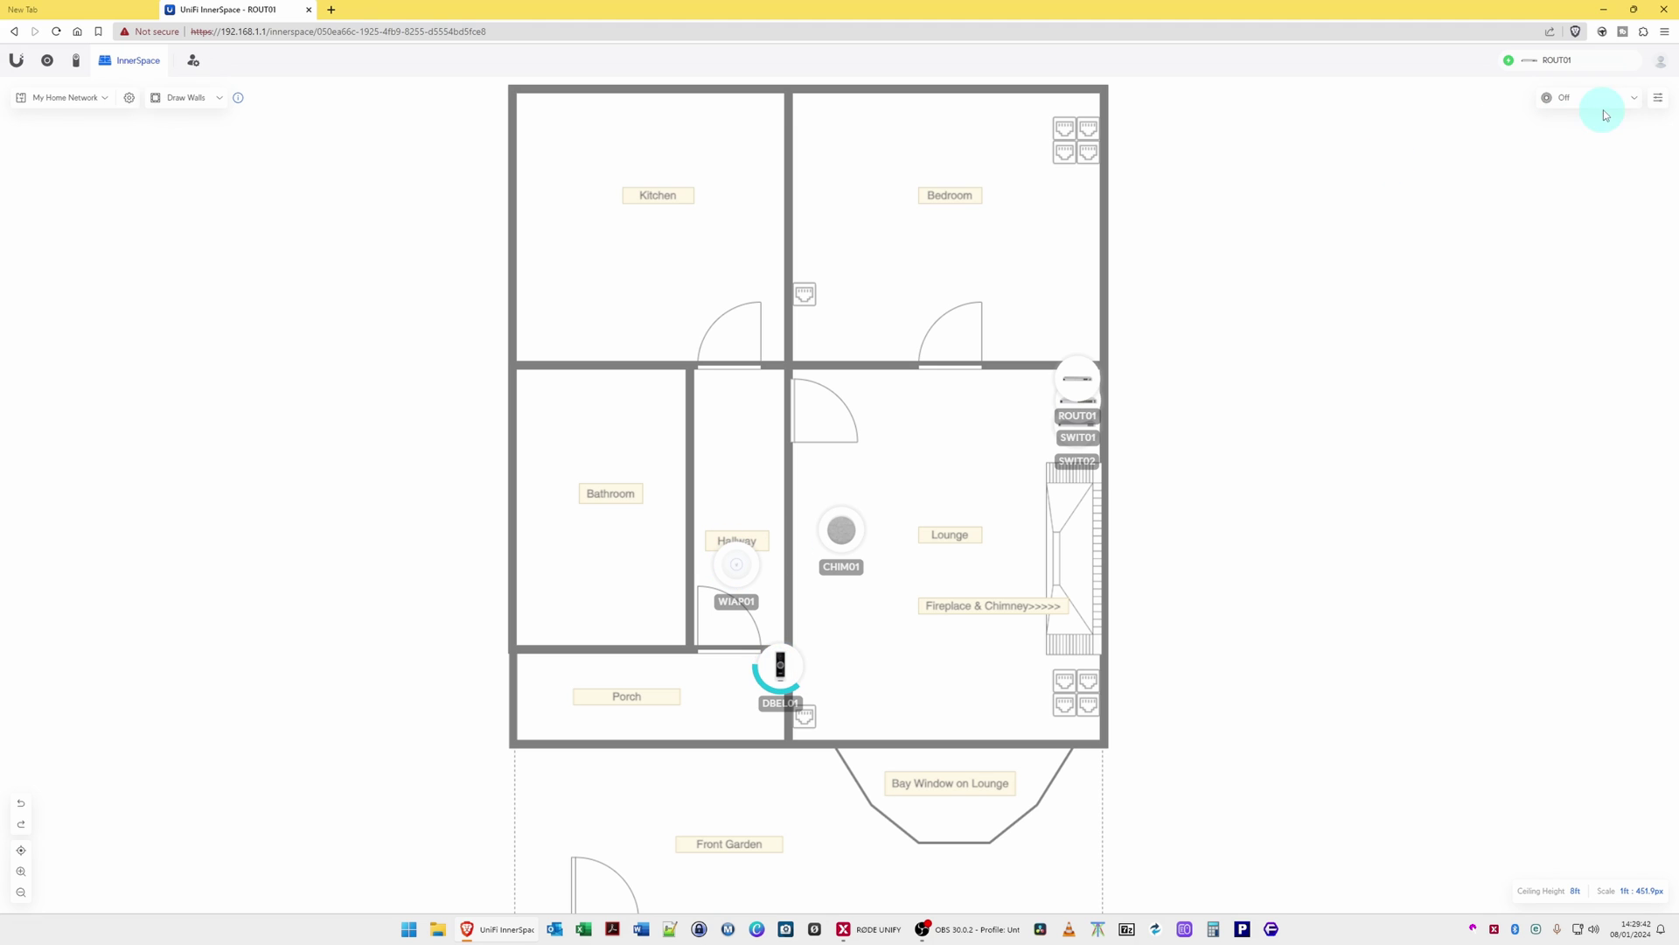
Set the WiFi coverage band to 2.4 GHz and the coverage mode to On Hover
click(1661, 100)
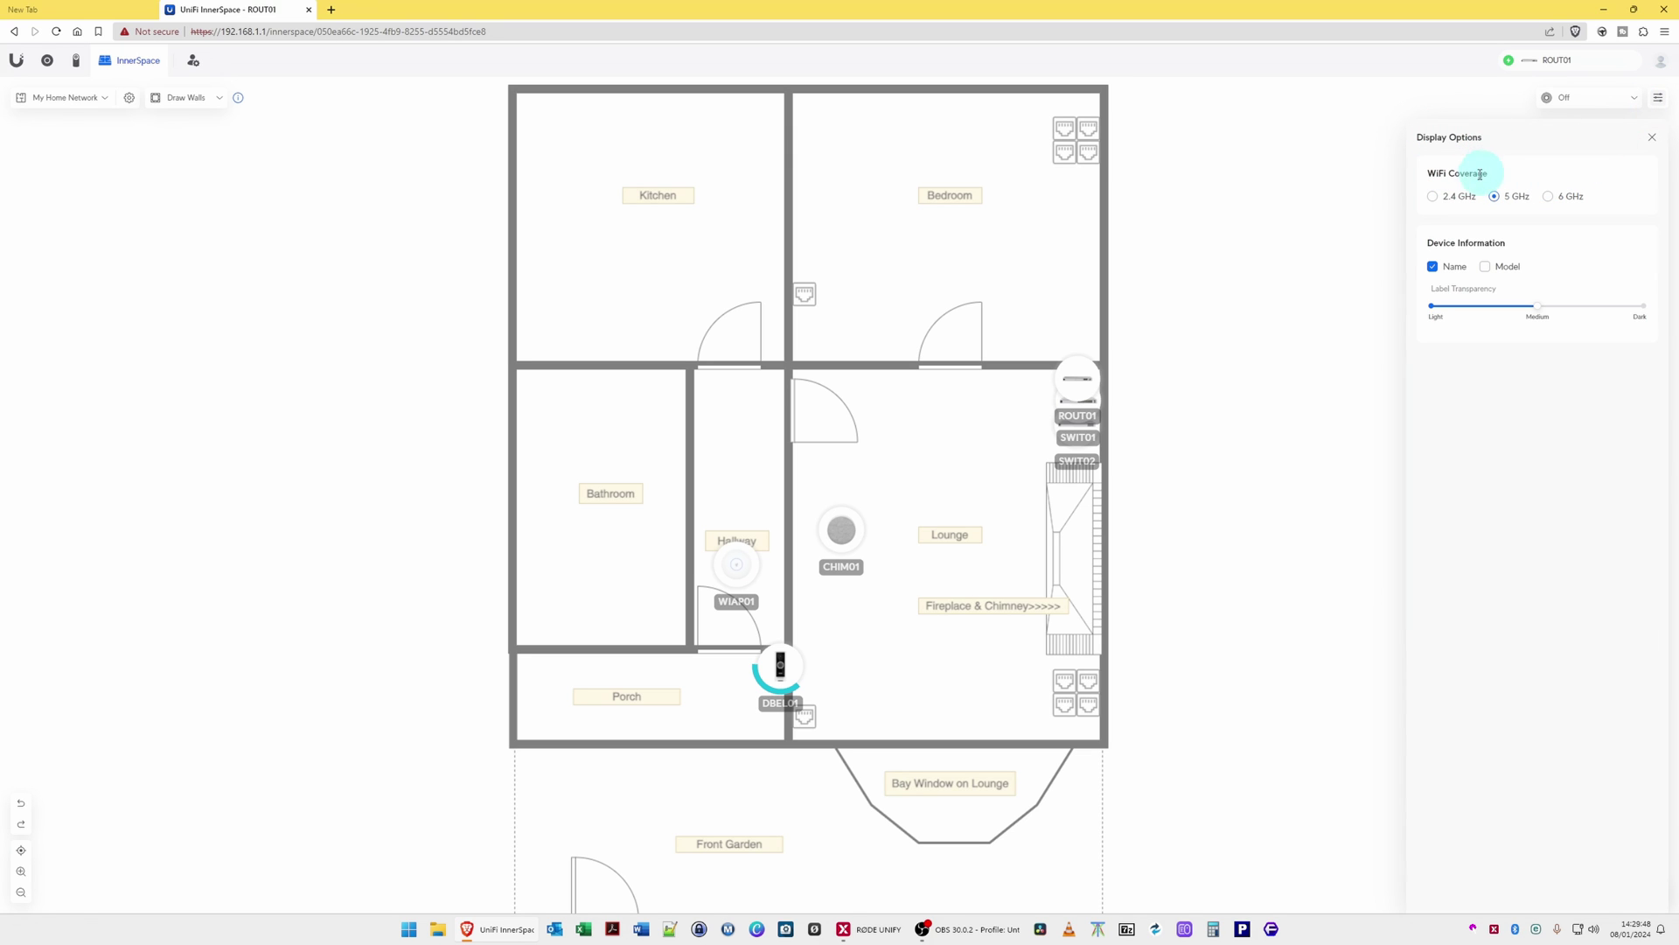
click(1434, 196)
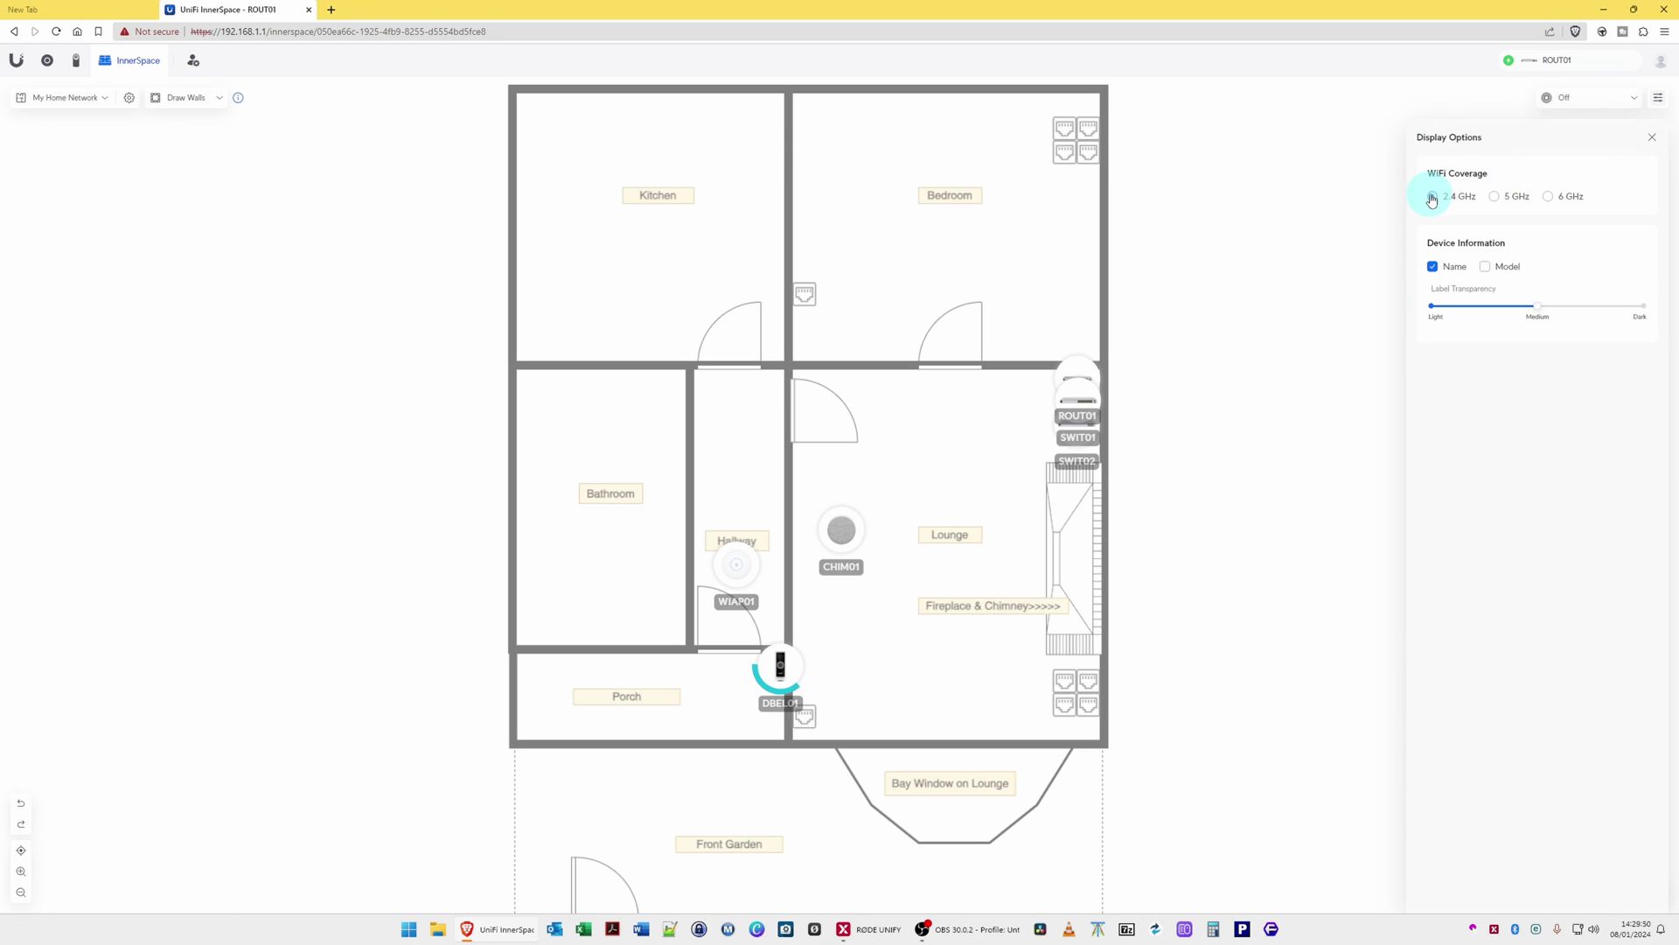
click(1651, 136)
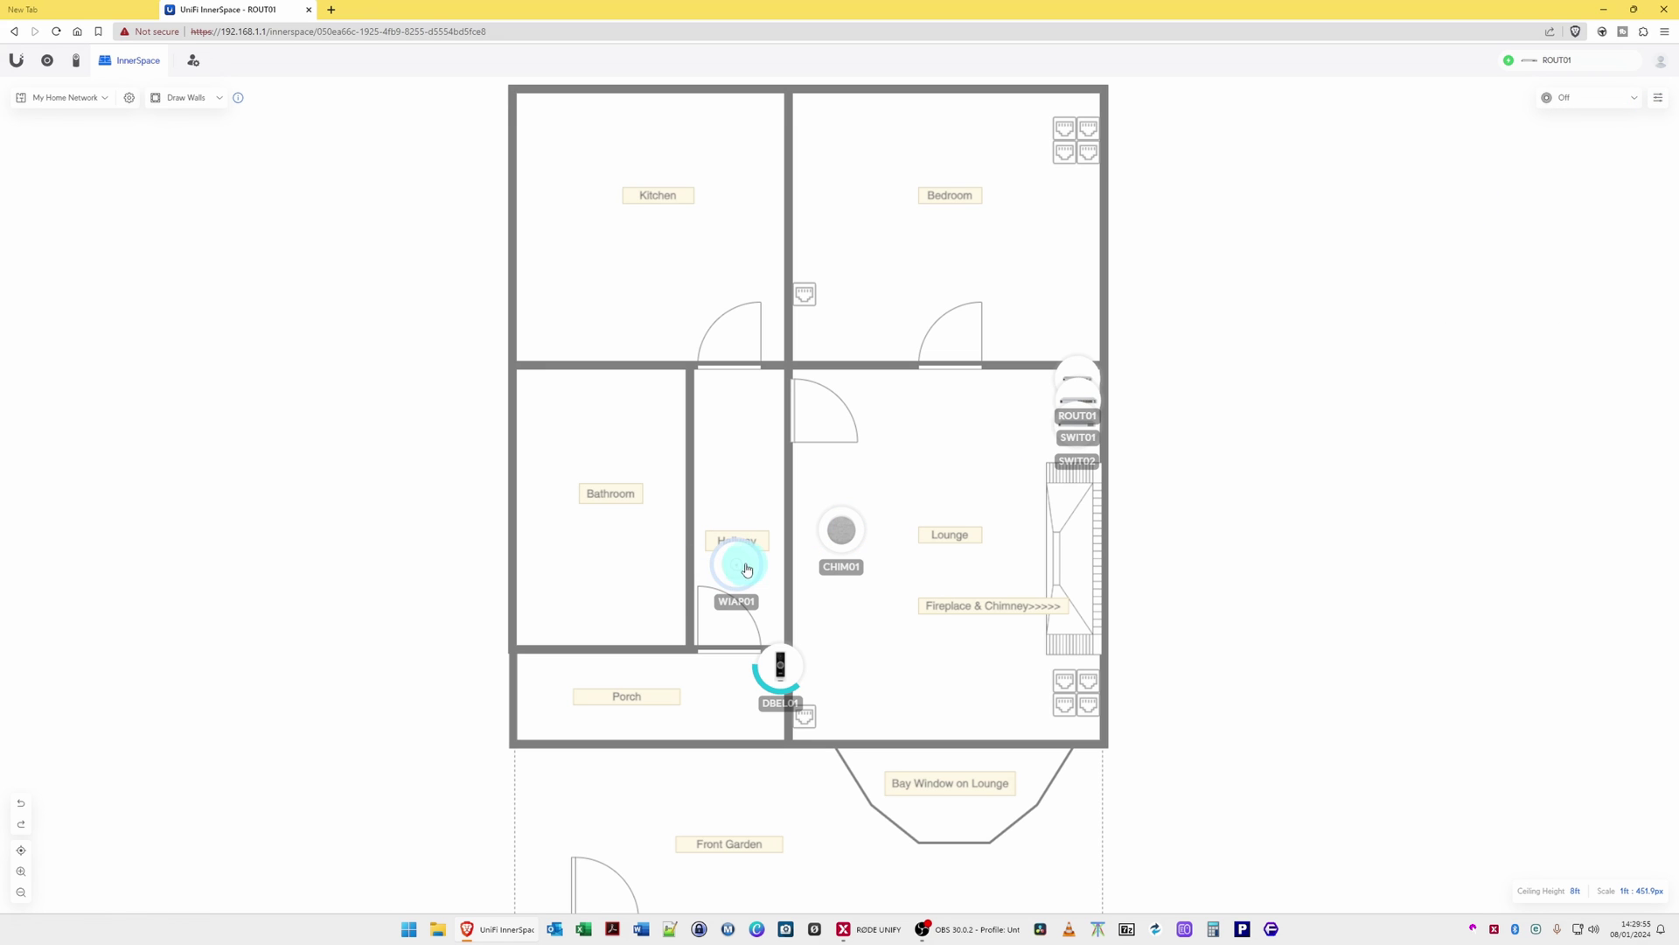
click(1619, 95)
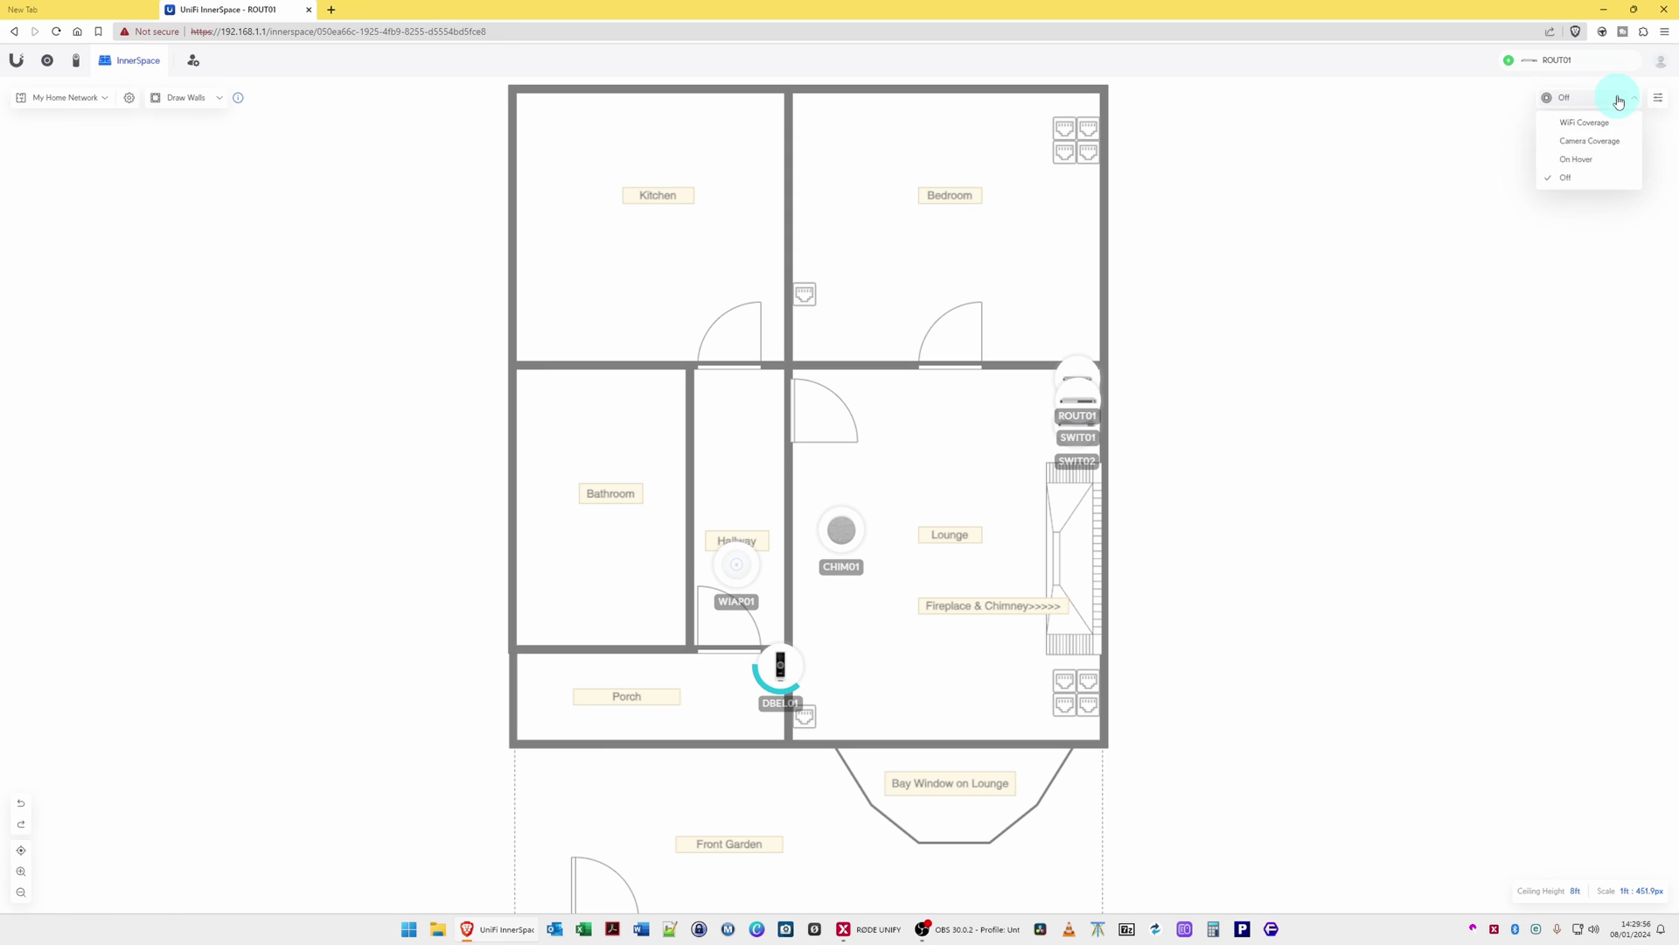
click(1584, 161)
mouse_move(736, 566)
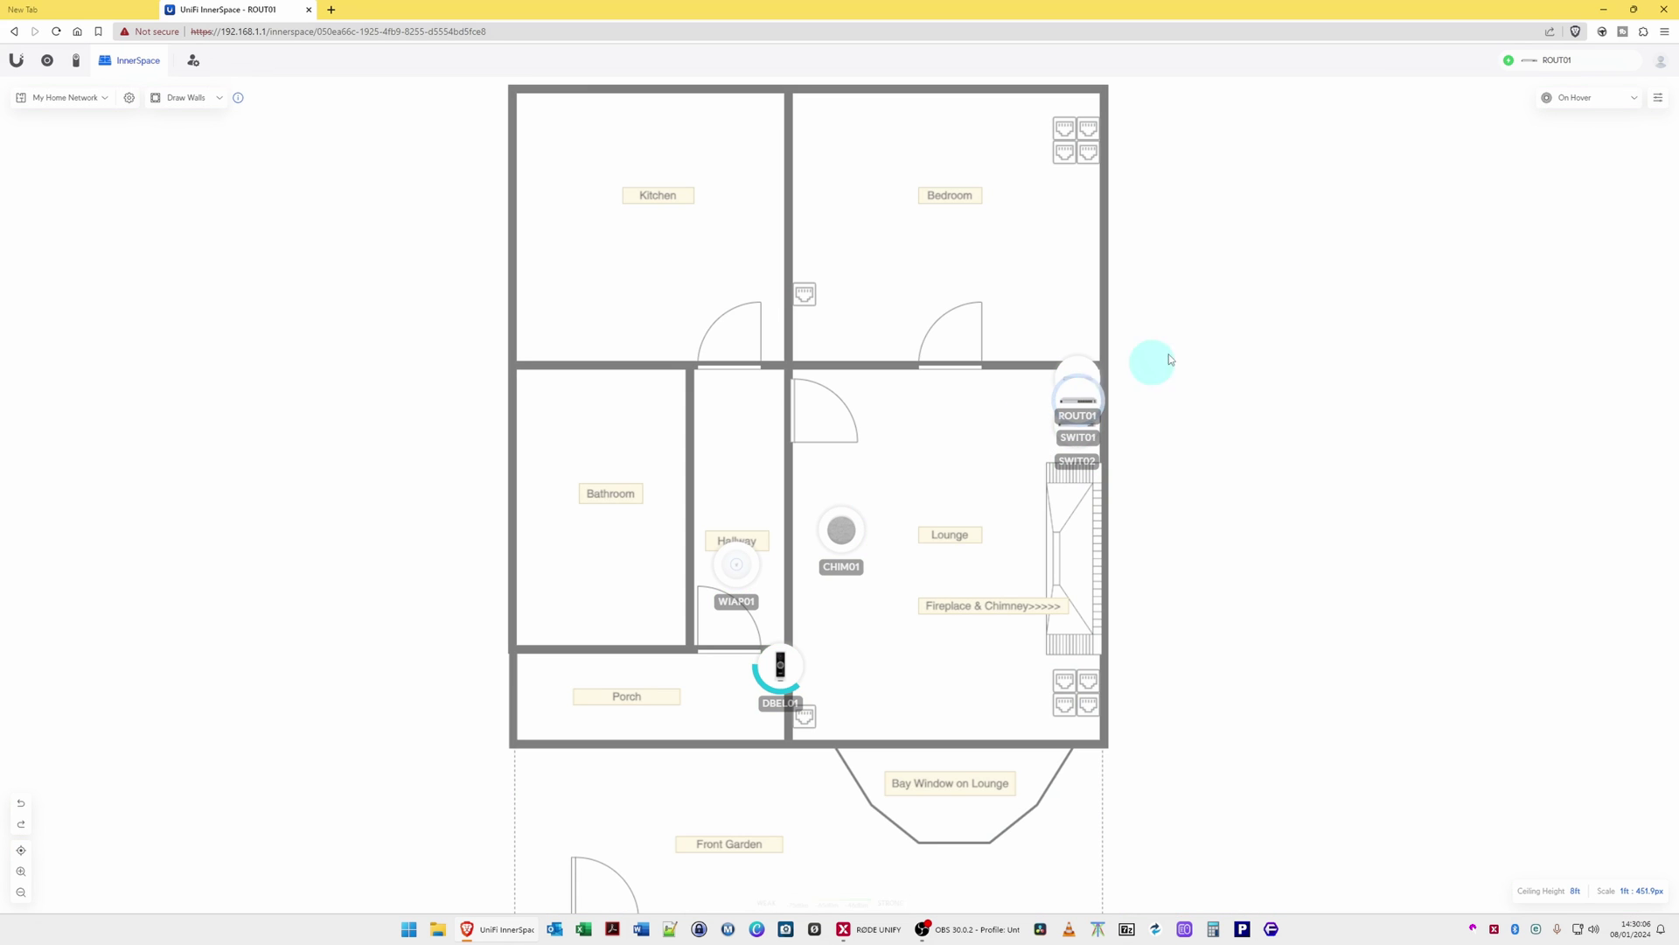
Change the WiFi coverage band to 6 GHz and nudge the access point within the hallway
click(1658, 97)
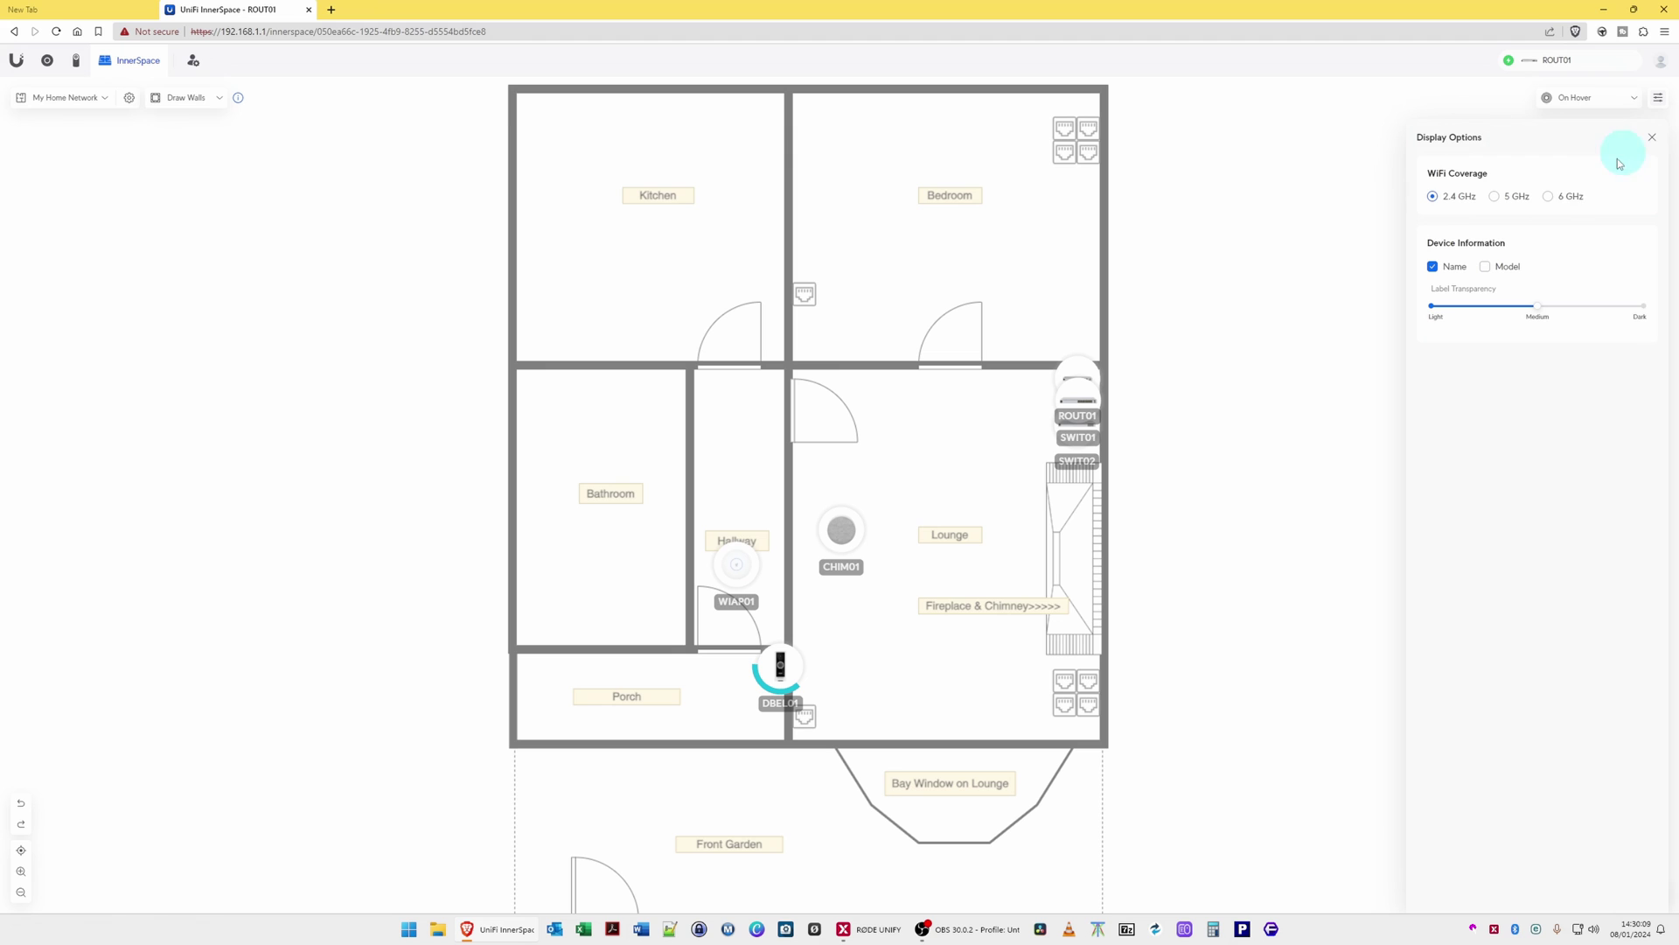
click(1550, 197)
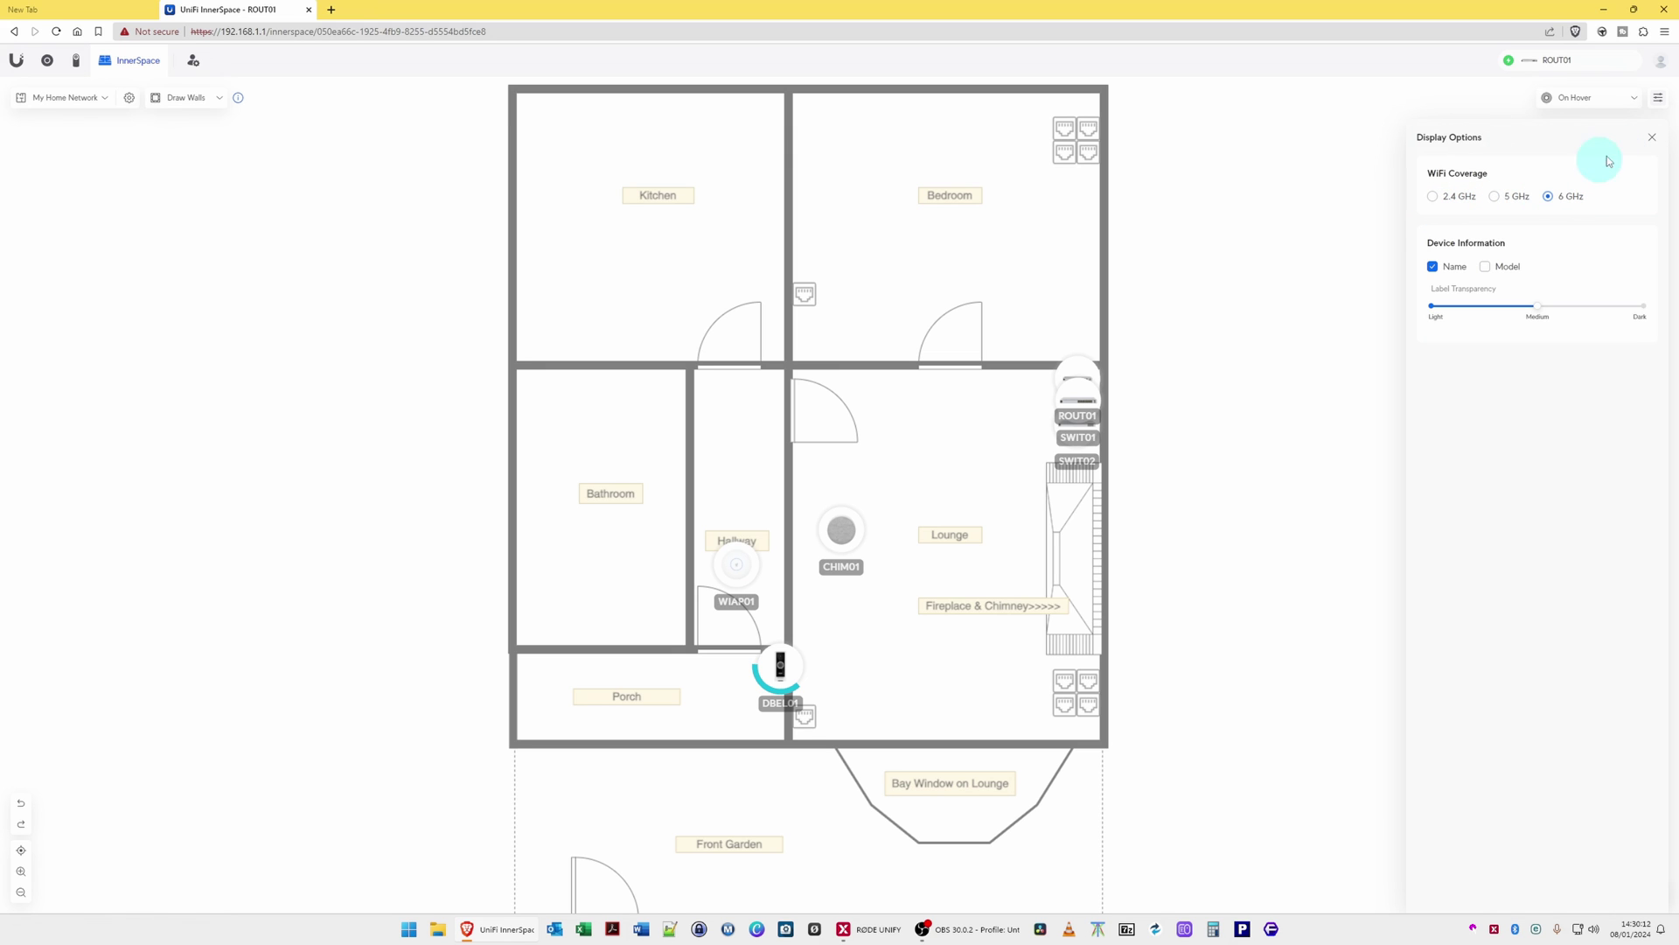
click(1653, 138)
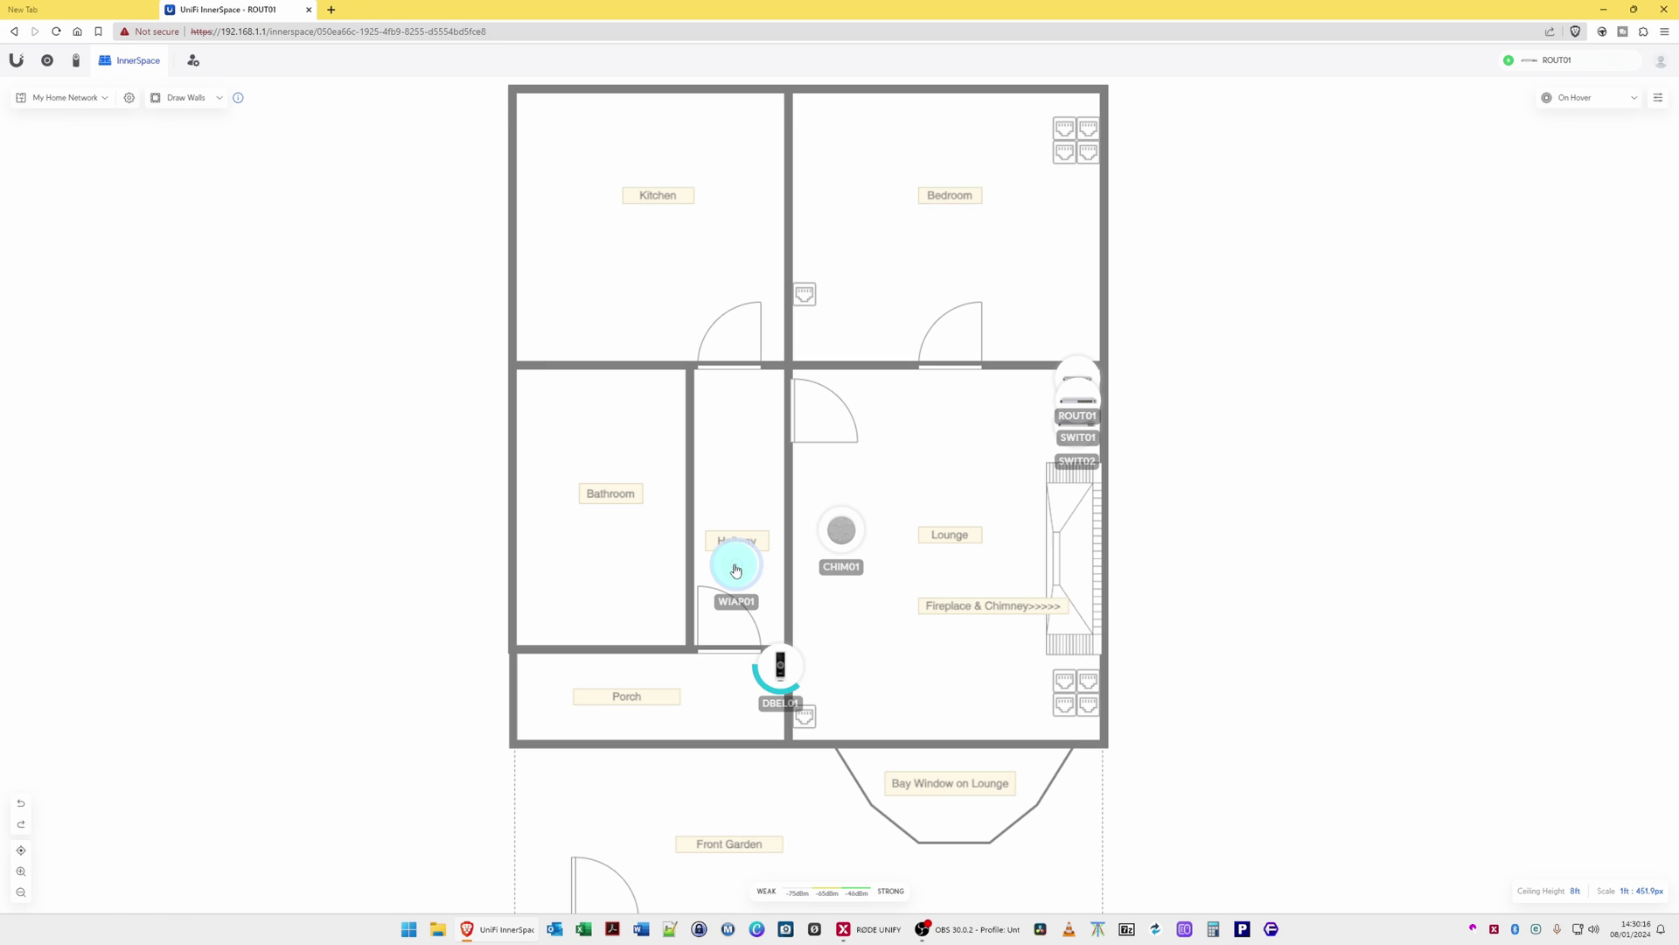
drag(735, 570, 749, 554)
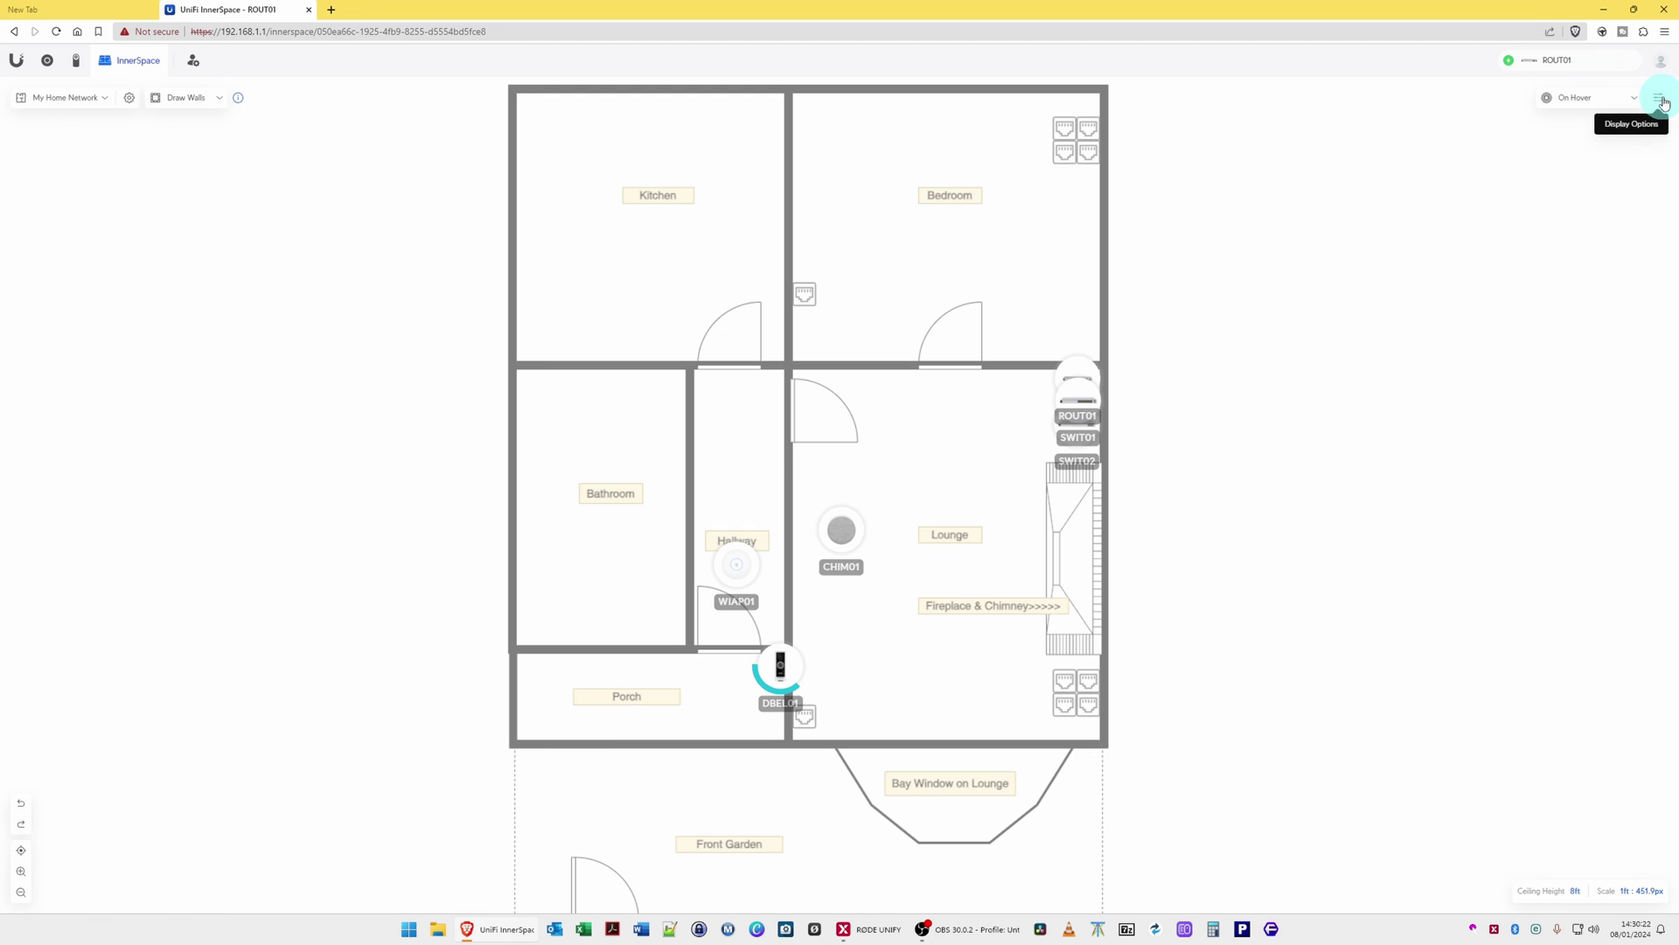
Choose the 5 GHz band, show Model labels instead of Name, and set label transparency to Light
click(1658, 97)
click(1495, 198)
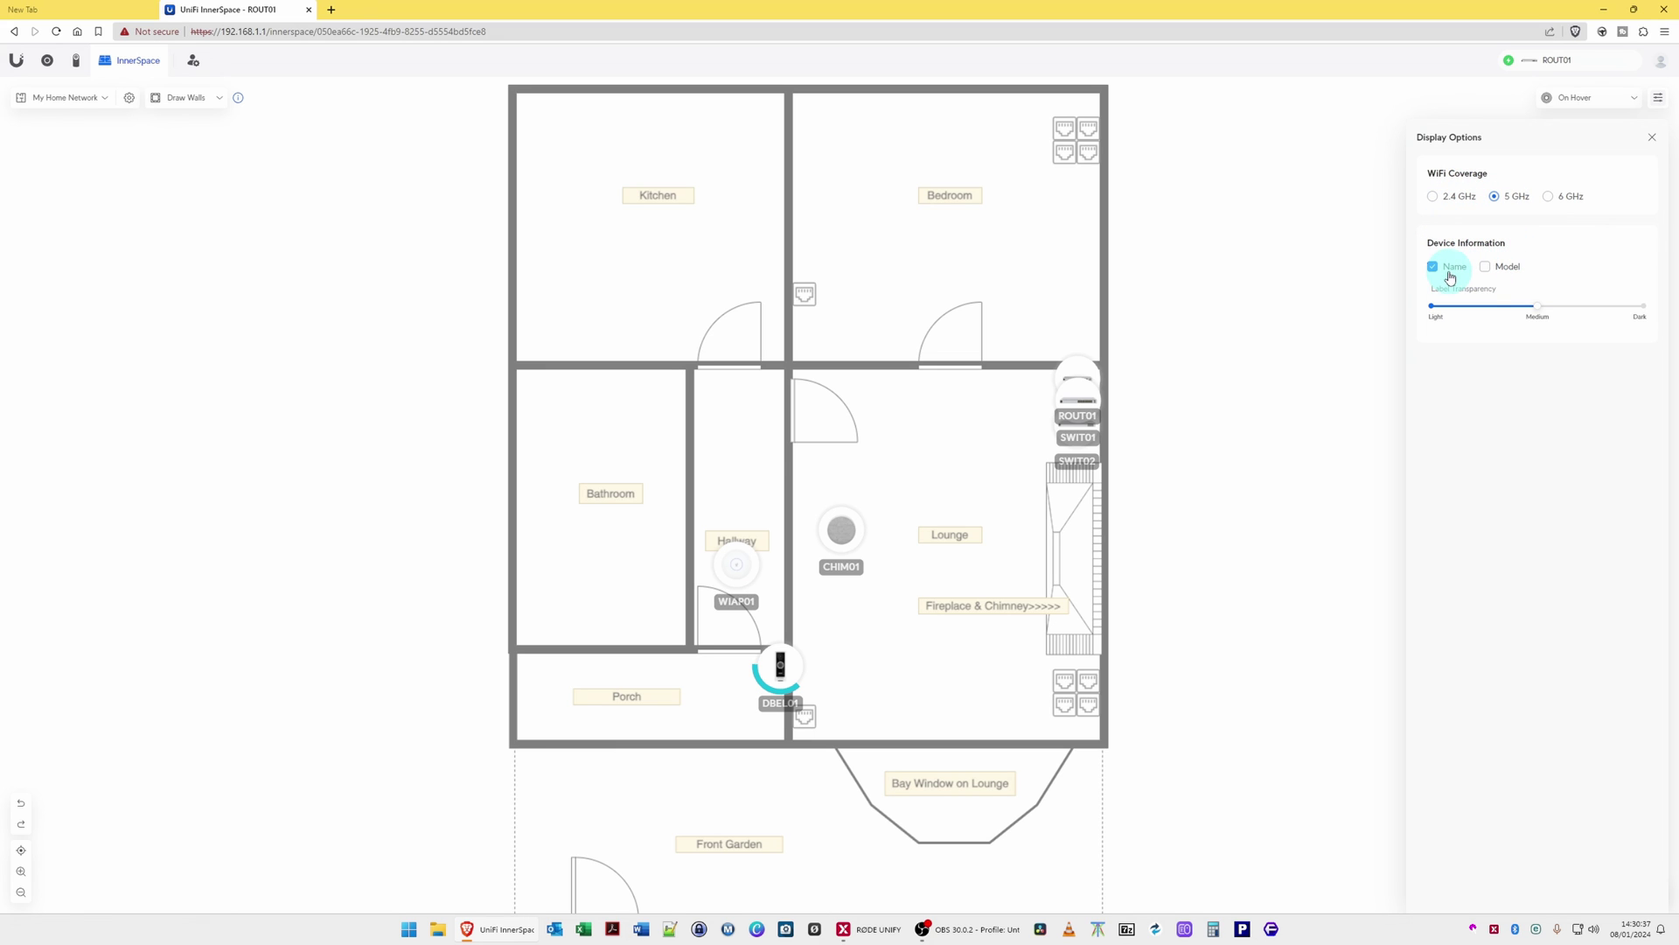
click(1485, 268)
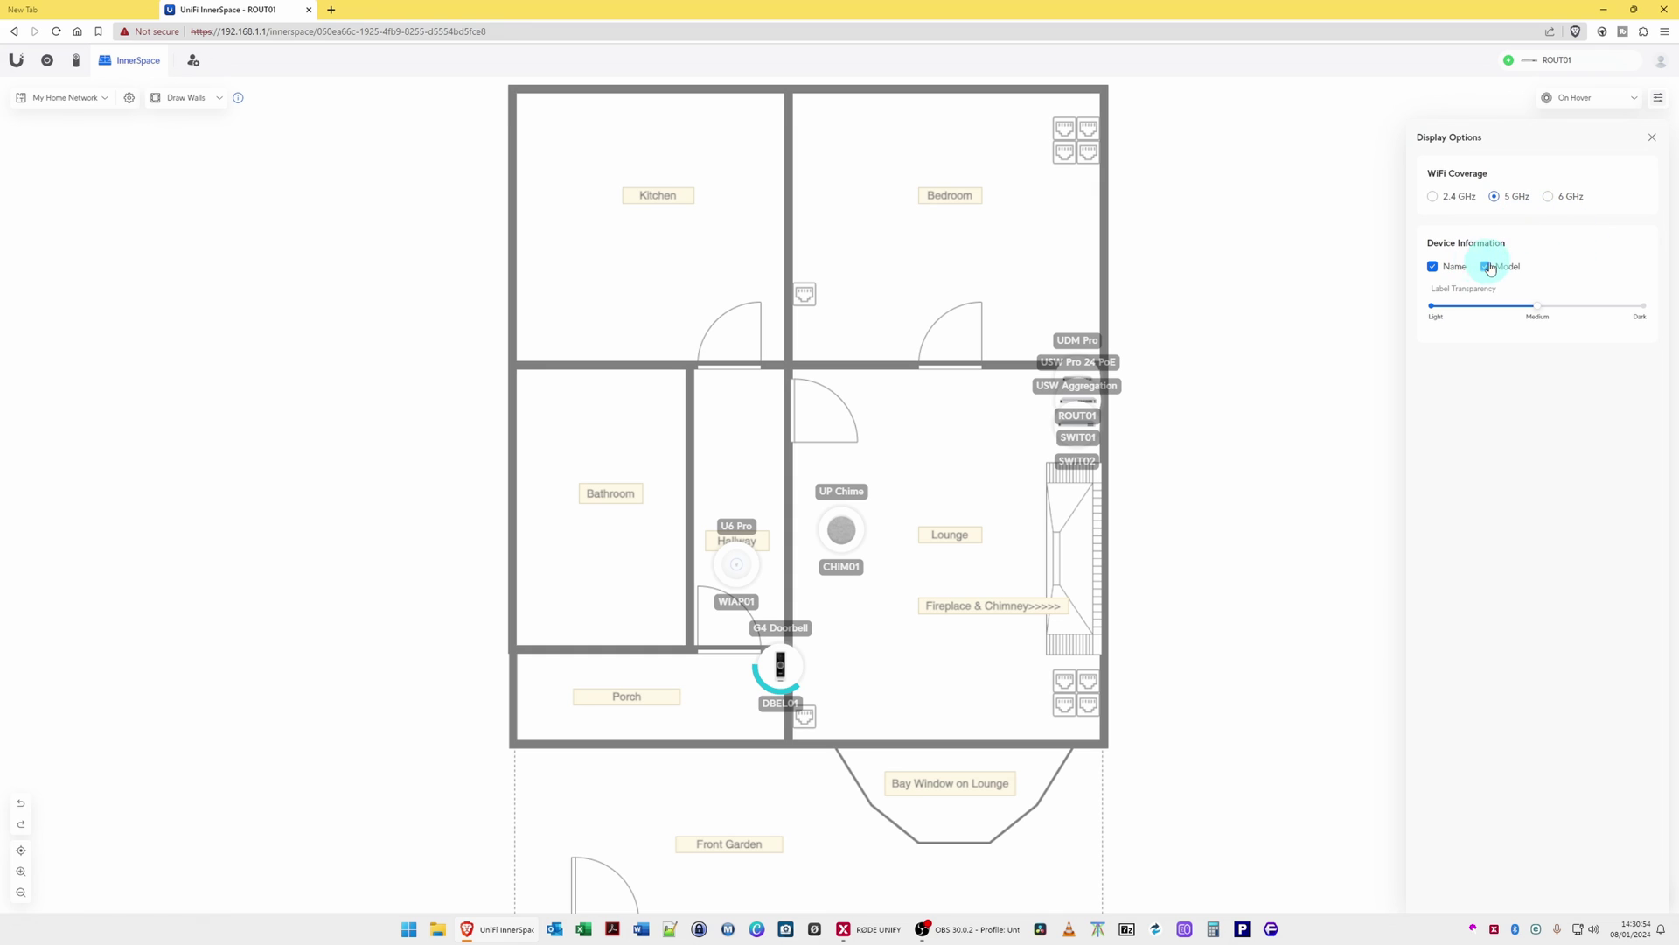
click(1434, 267)
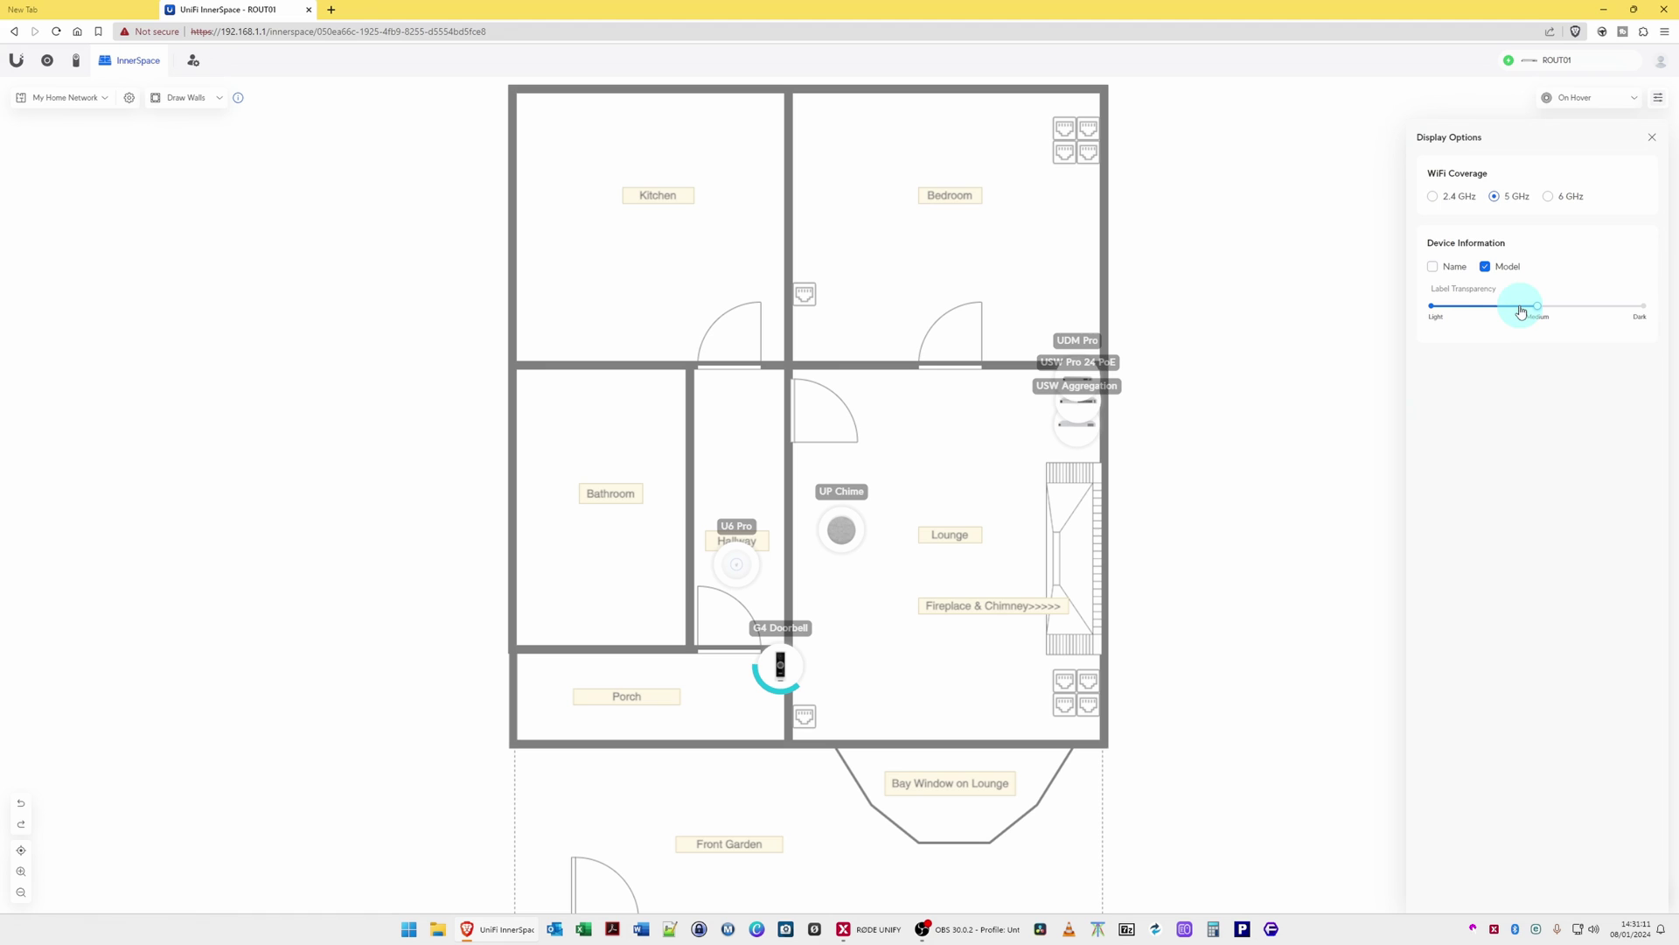
drag(1520, 311, 1472, 312)
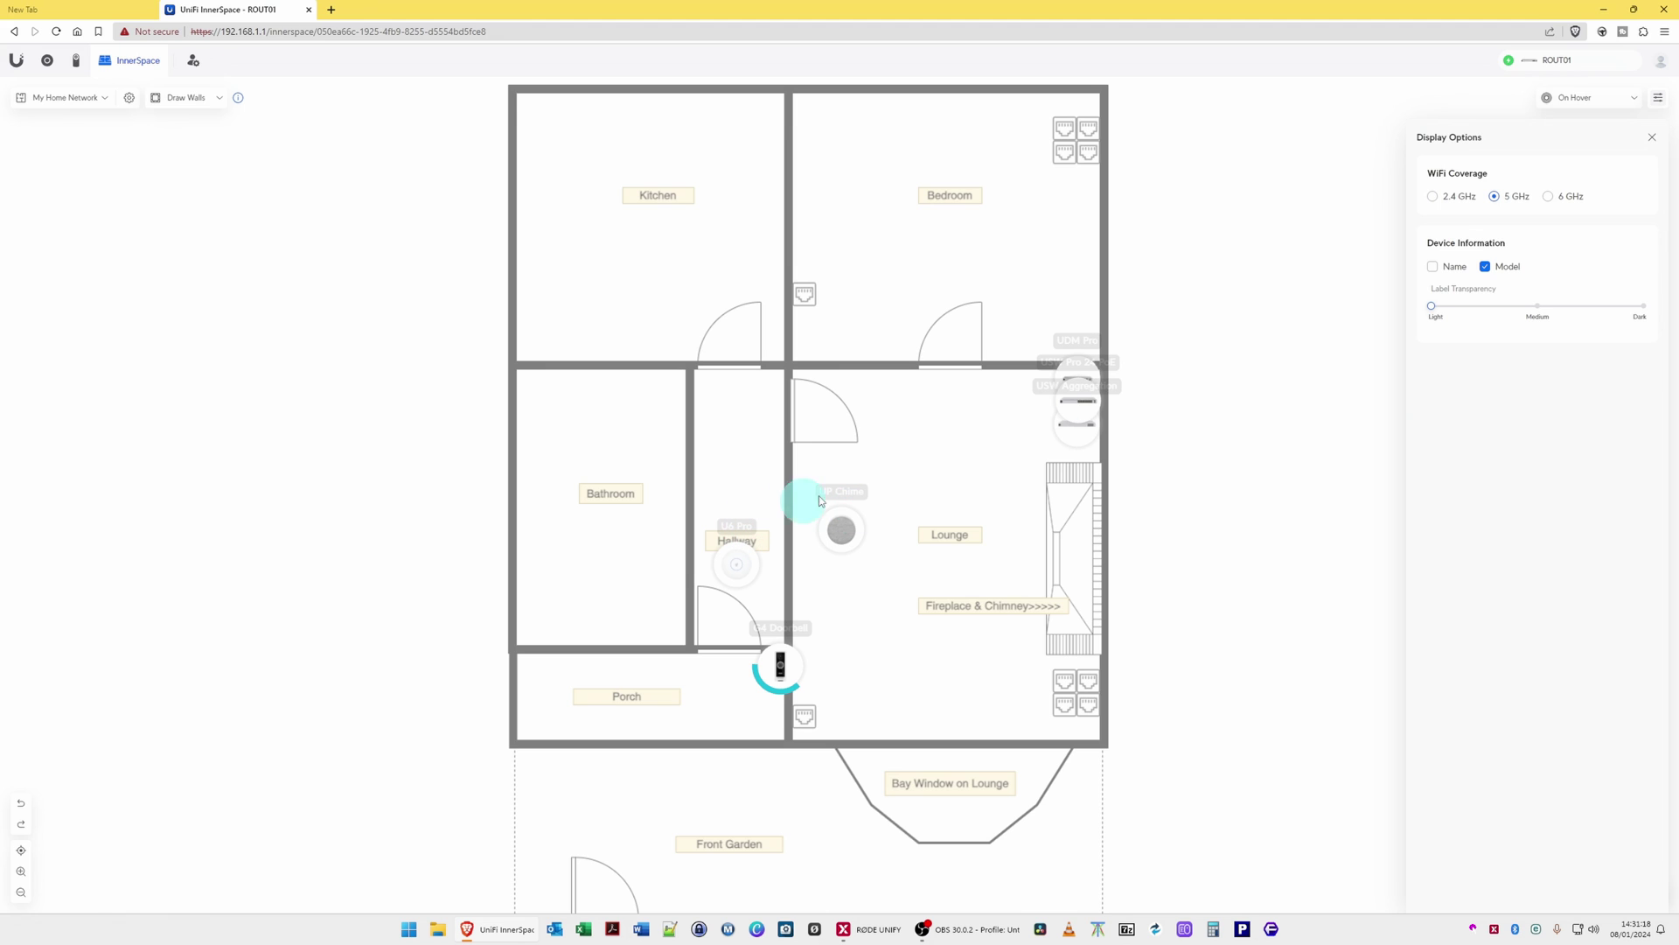
click(1353, 249)
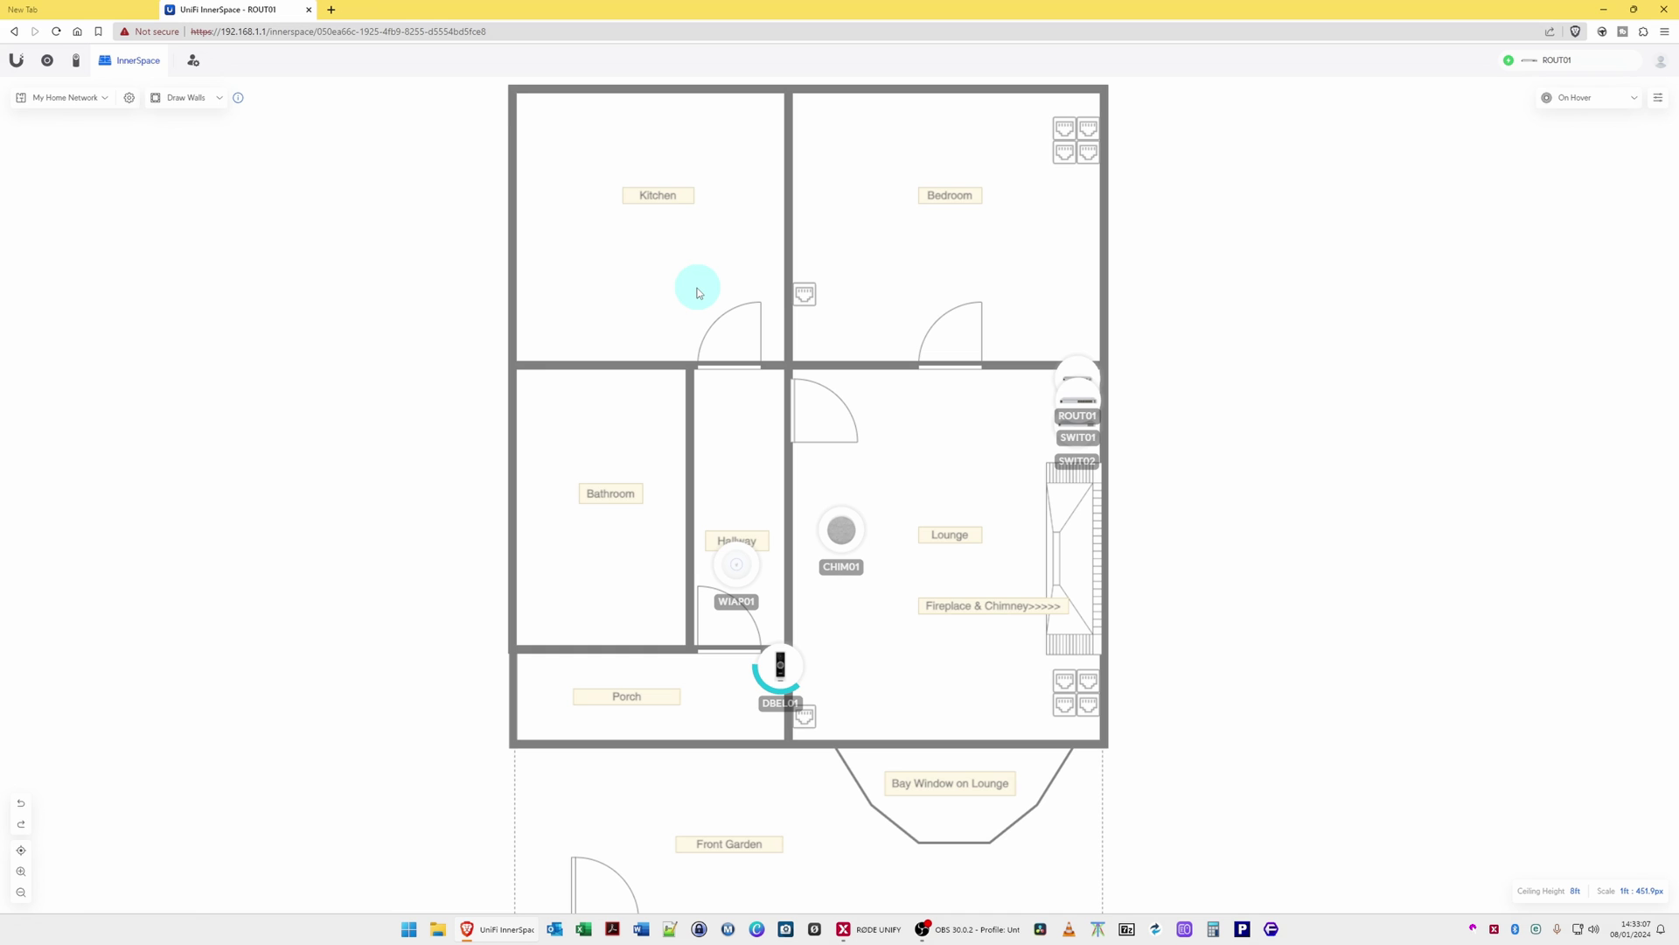
Open OS Settings > Applications and the ... menu under InnerSpace
click(16, 61)
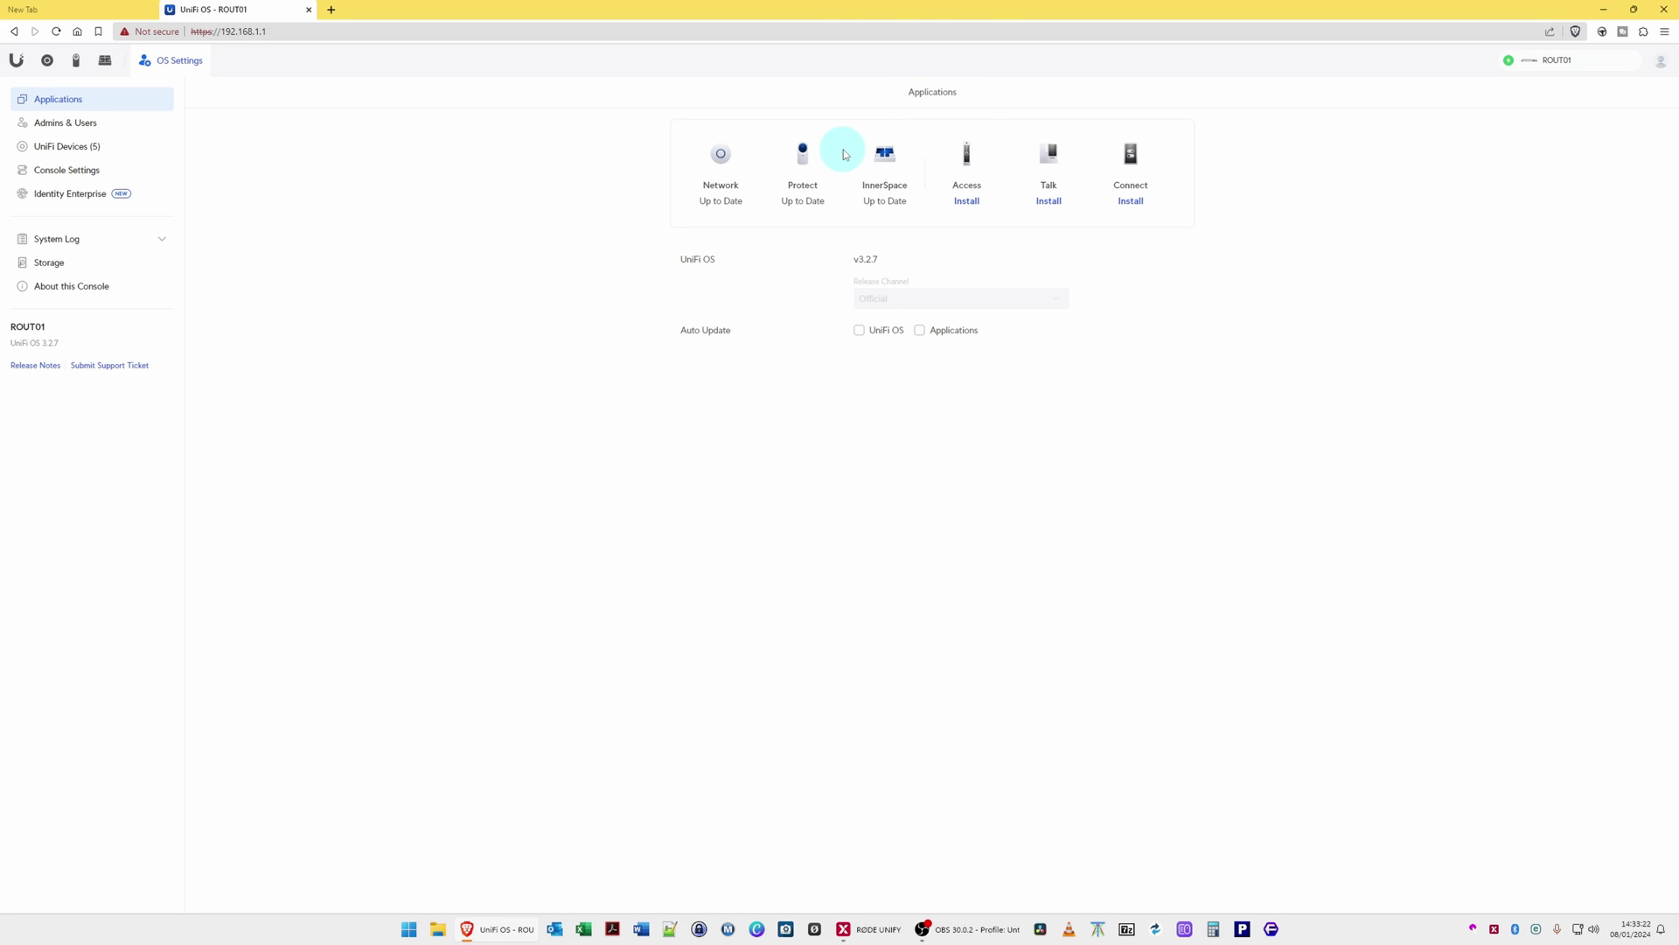
mouse_move(885, 155)
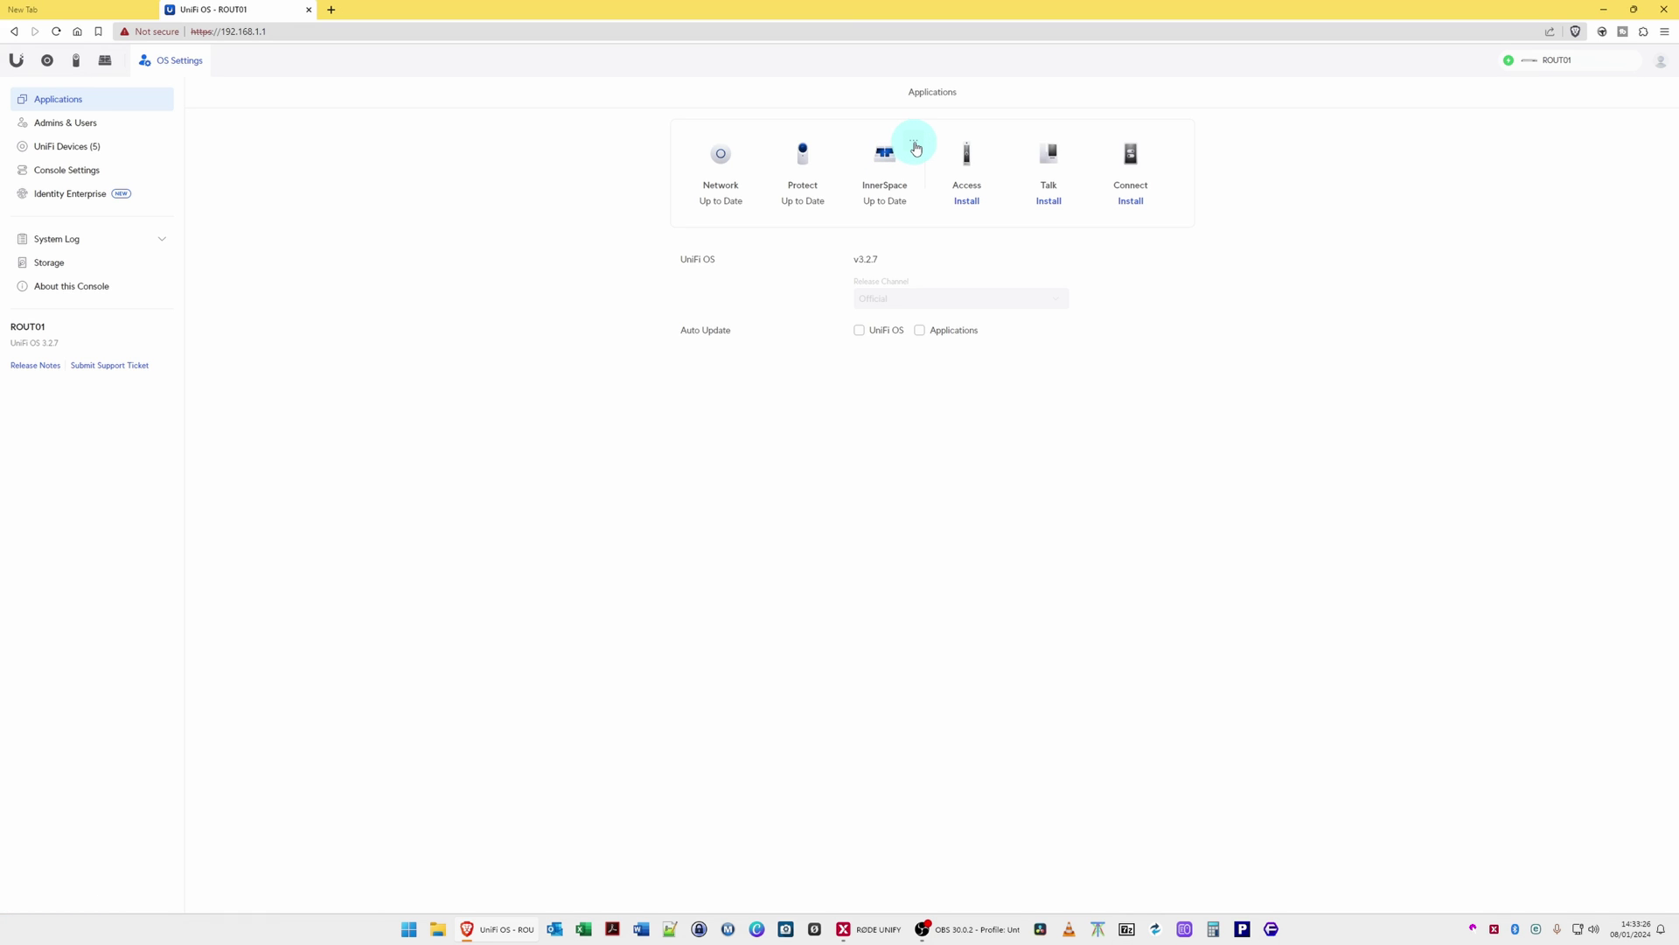
click(916, 149)
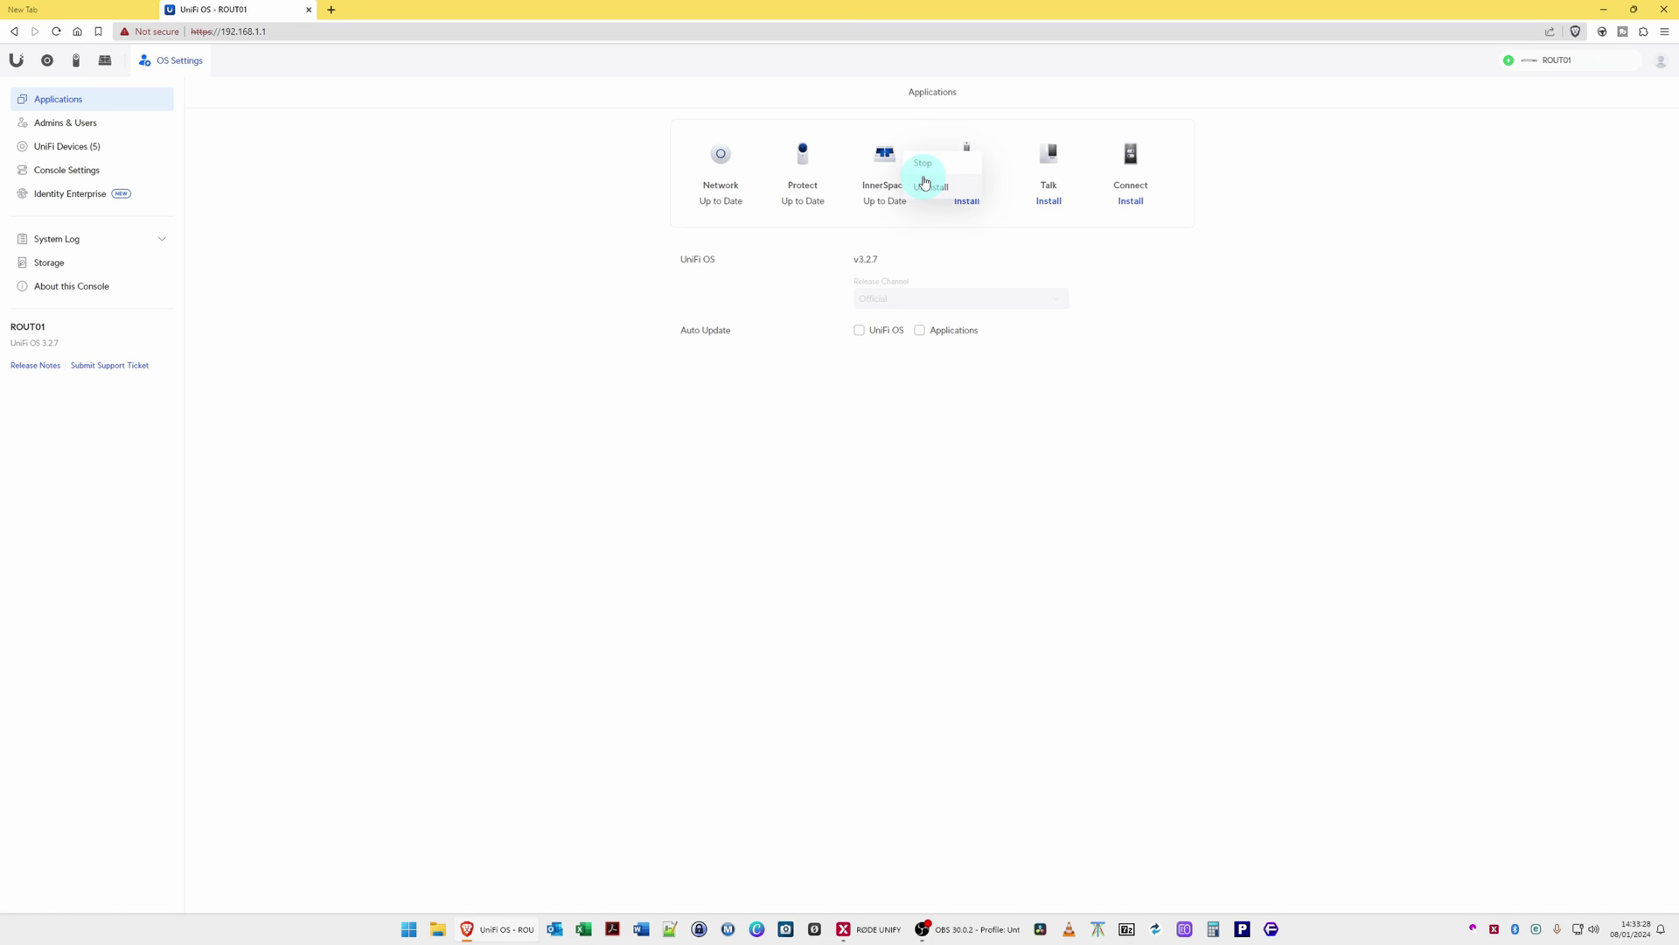